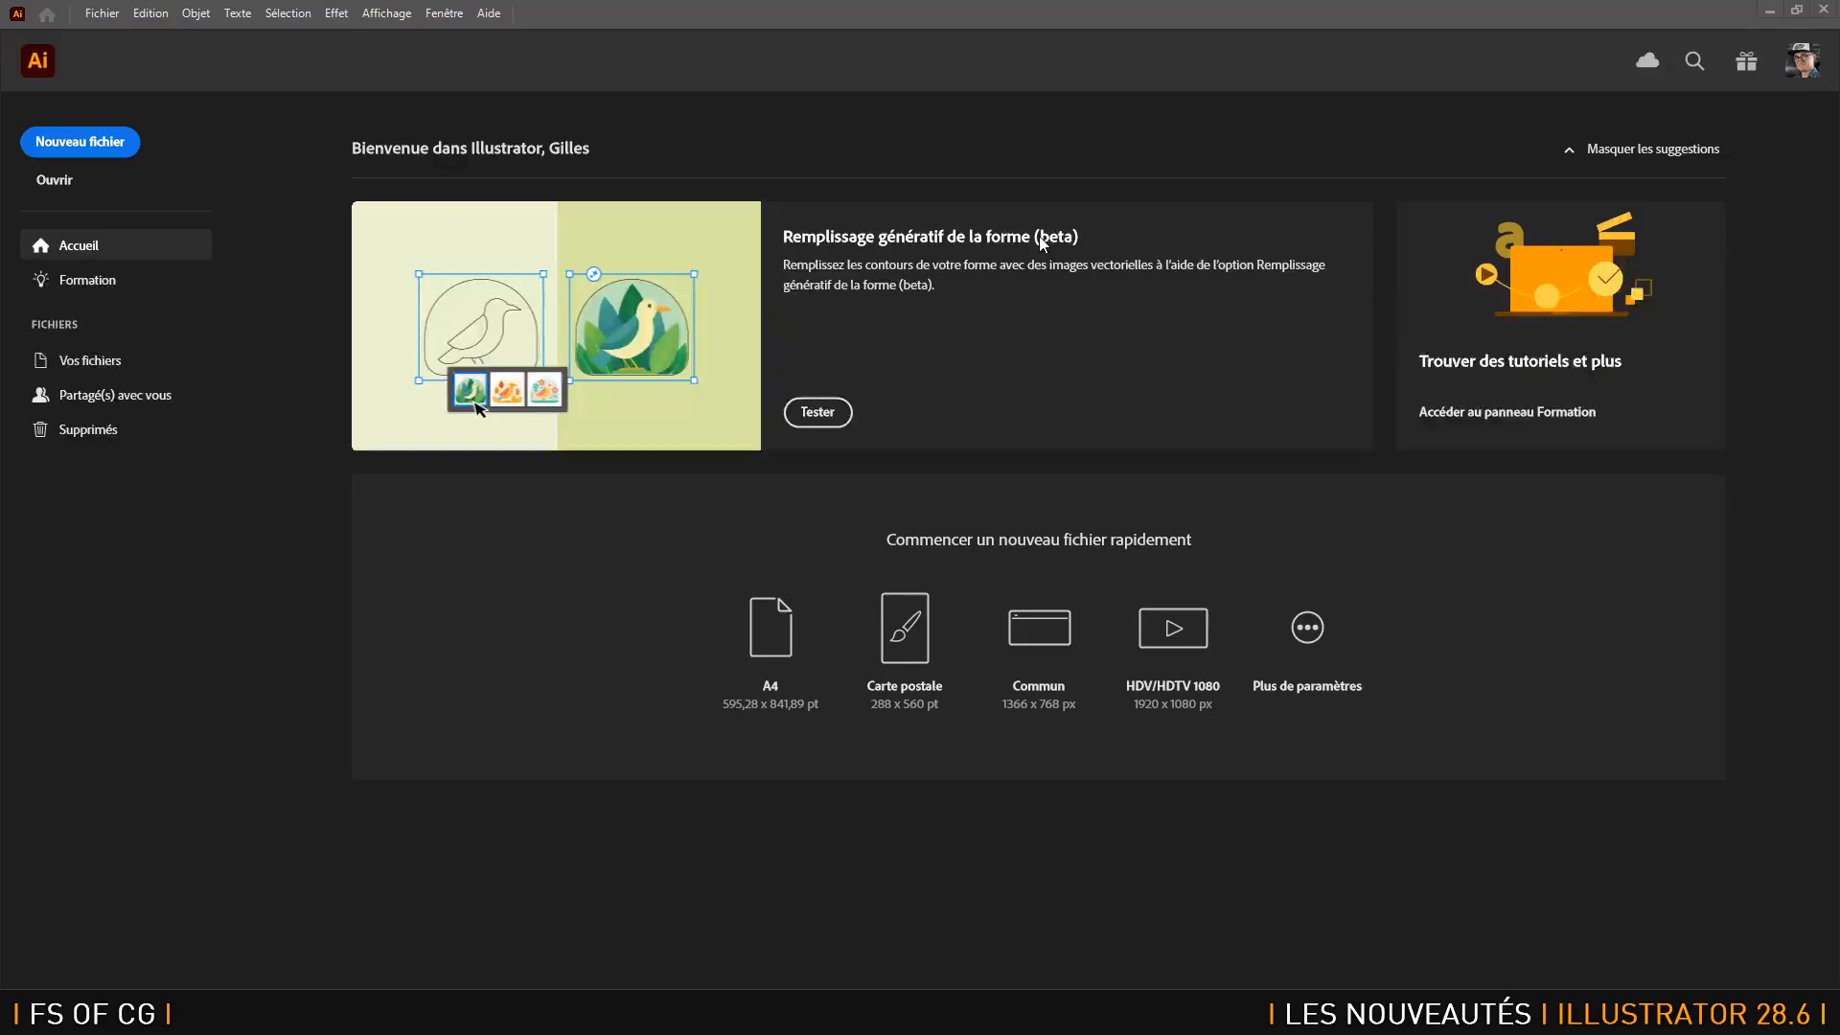
# - Open guitare.png from the FDT folder and fit its artboard in the window
pyautogui.click(99, 14)
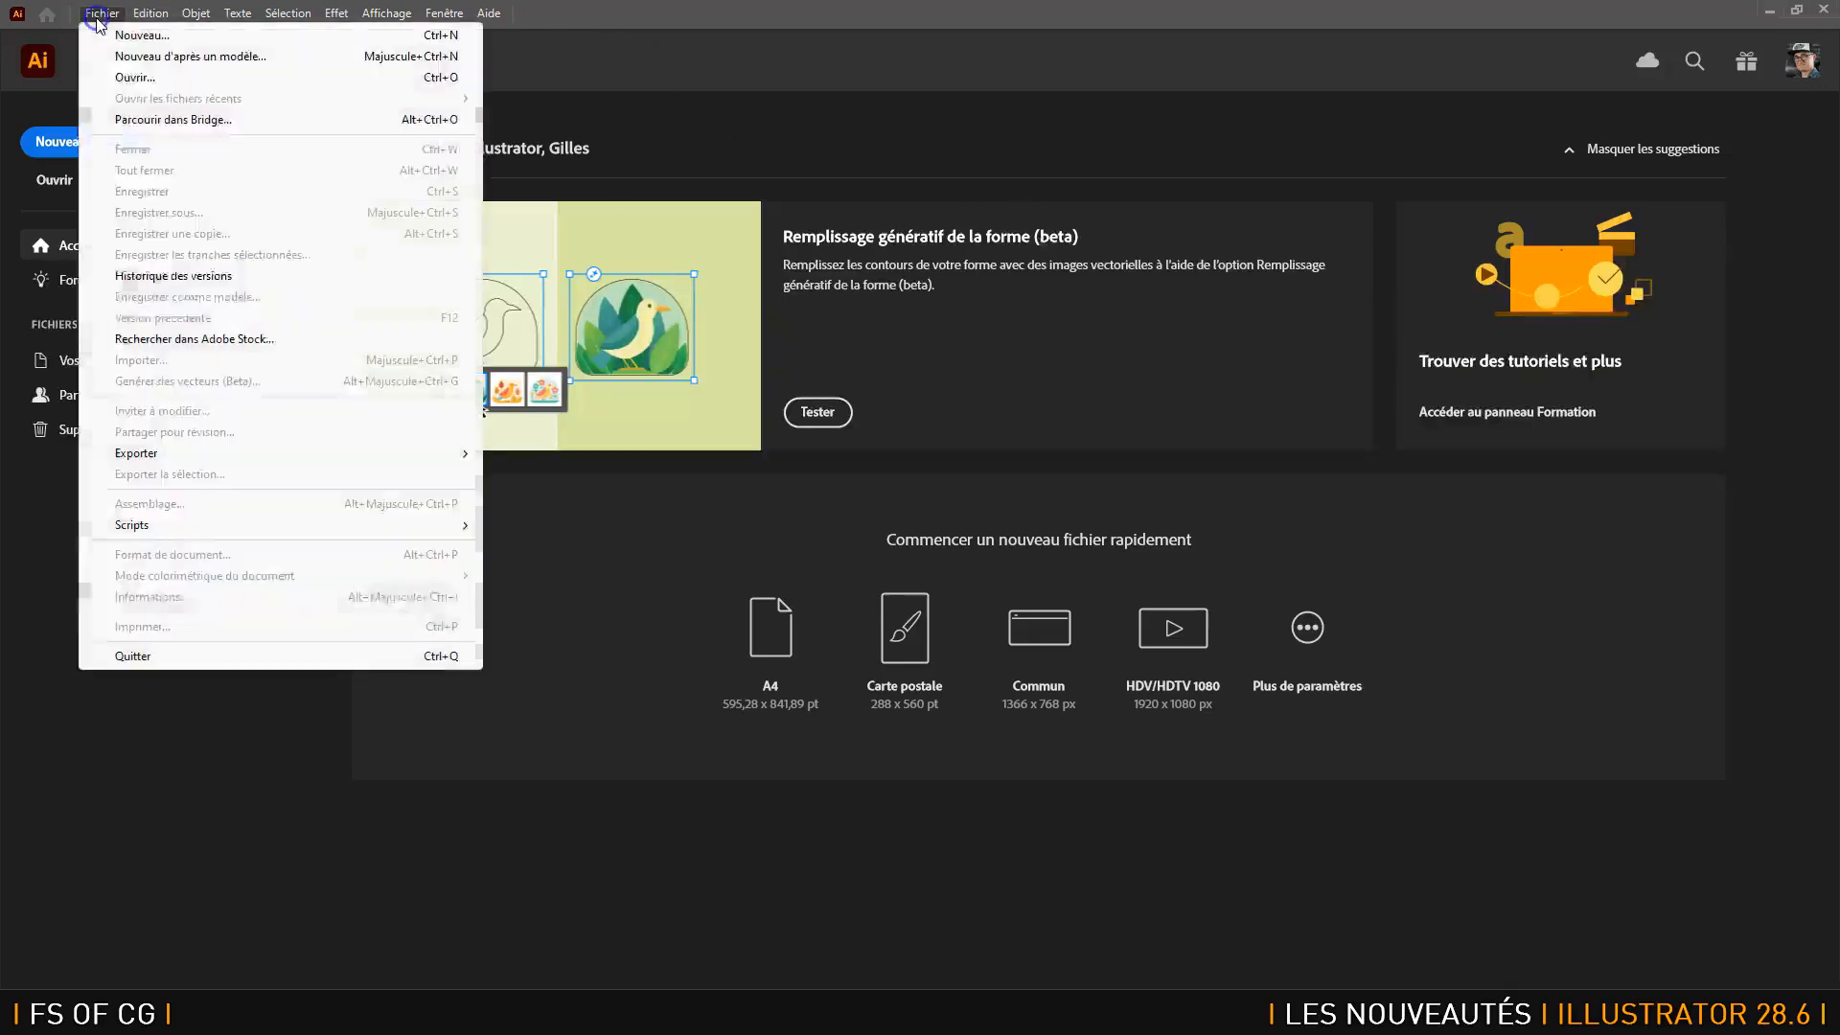
pyautogui.click(141, 78)
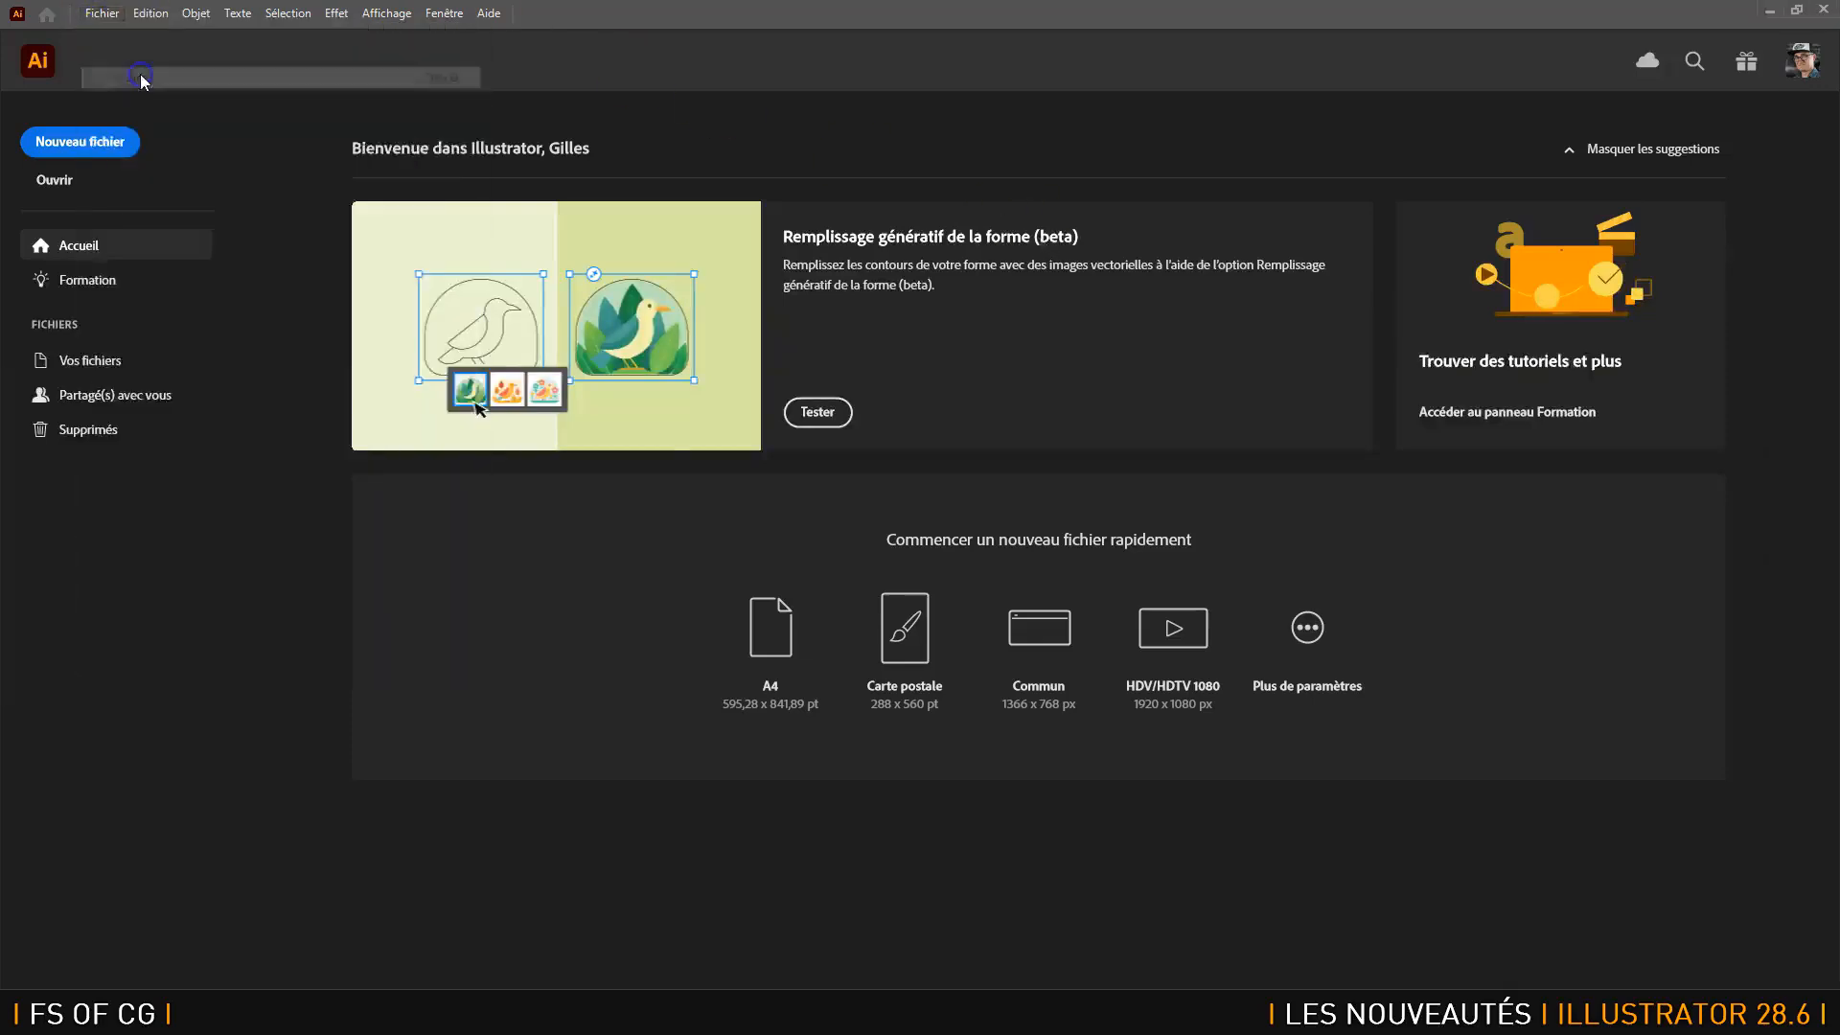
pyautogui.click(69, 557)
pyautogui.click(389, 180)
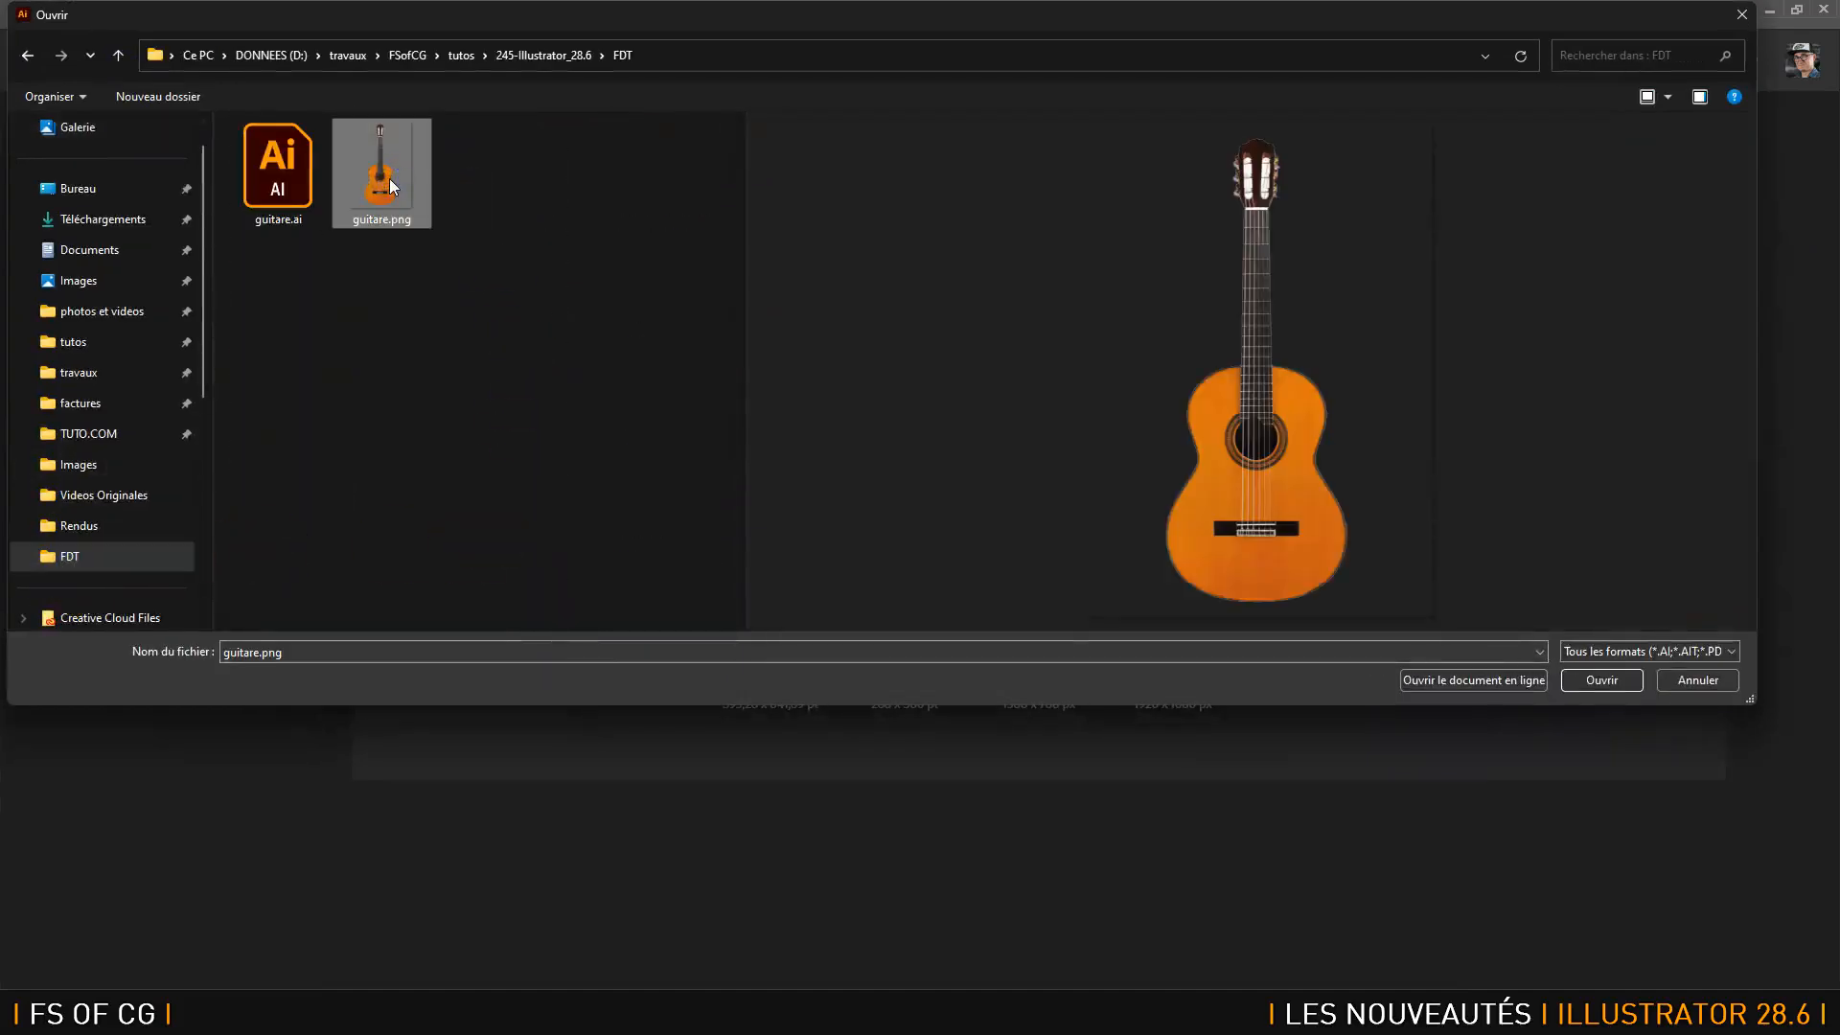
pyautogui.doubleClick(390, 178)
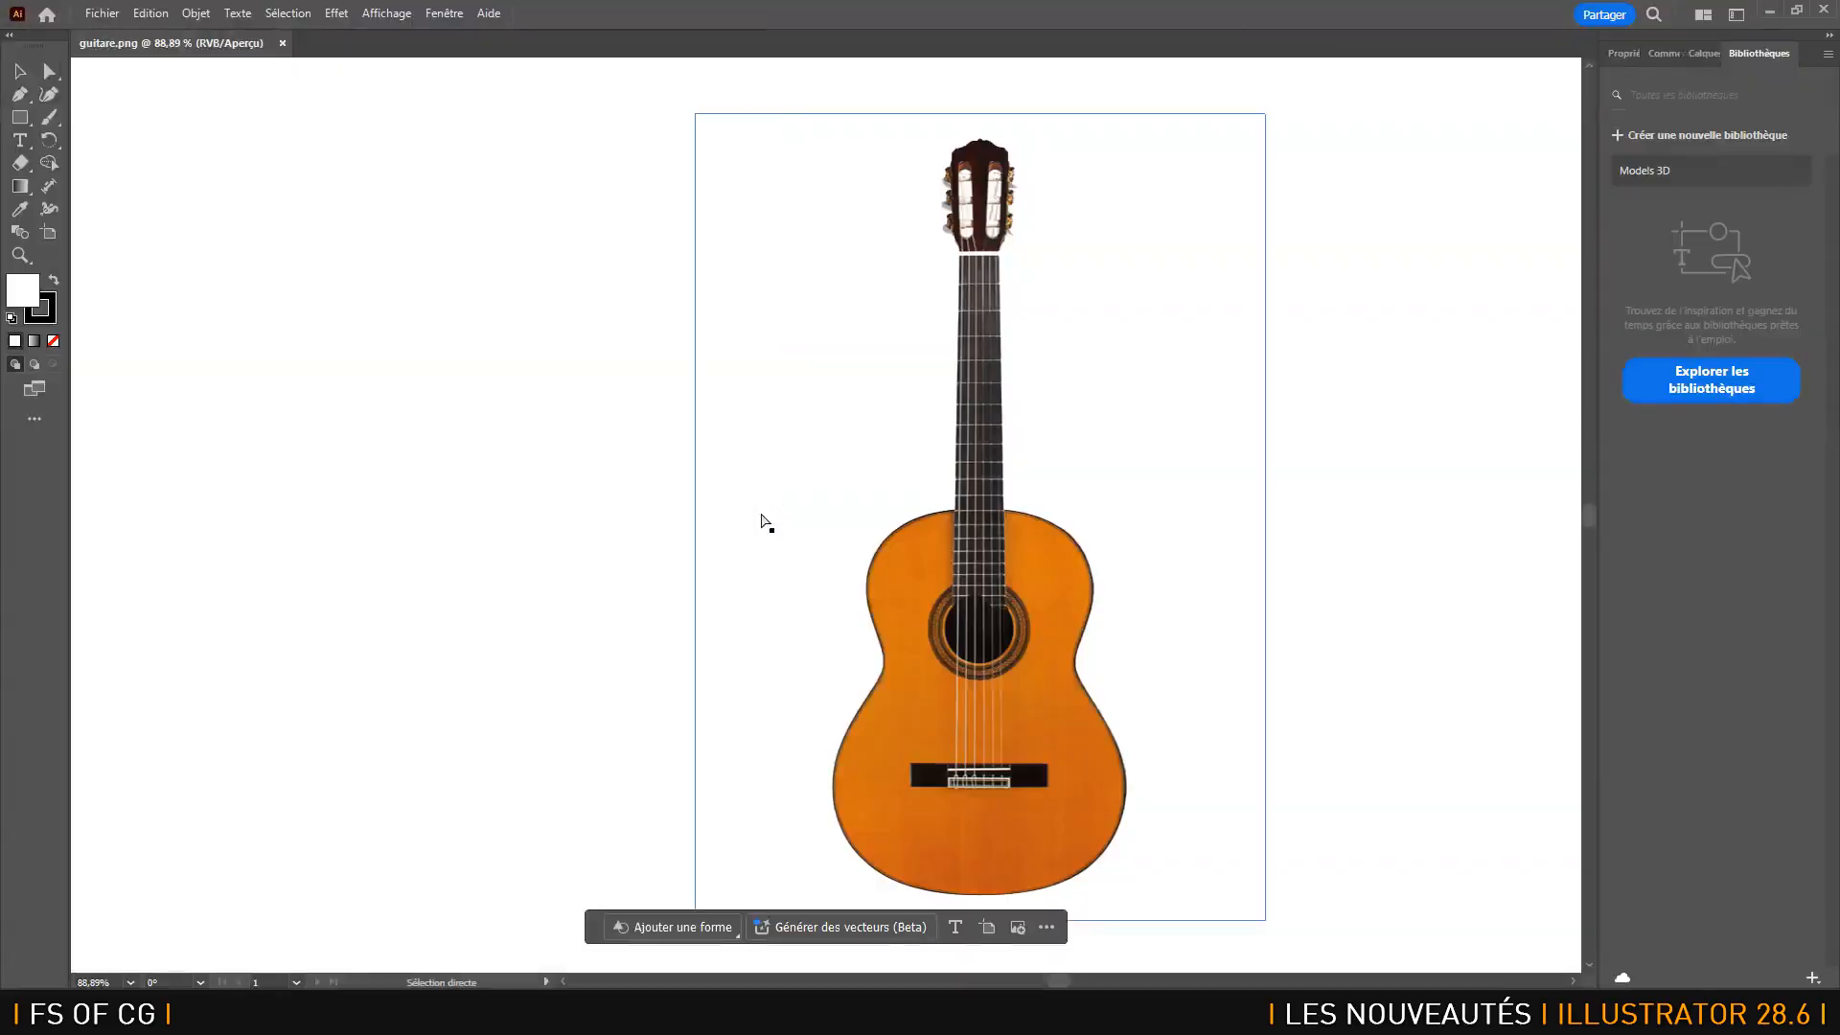
pyautogui.hotkey('ctrl', '0')
# - Select the guitar image and rotate it 90° clockwise so that the instrument lies horizontally
pyautogui.click(773, 515)
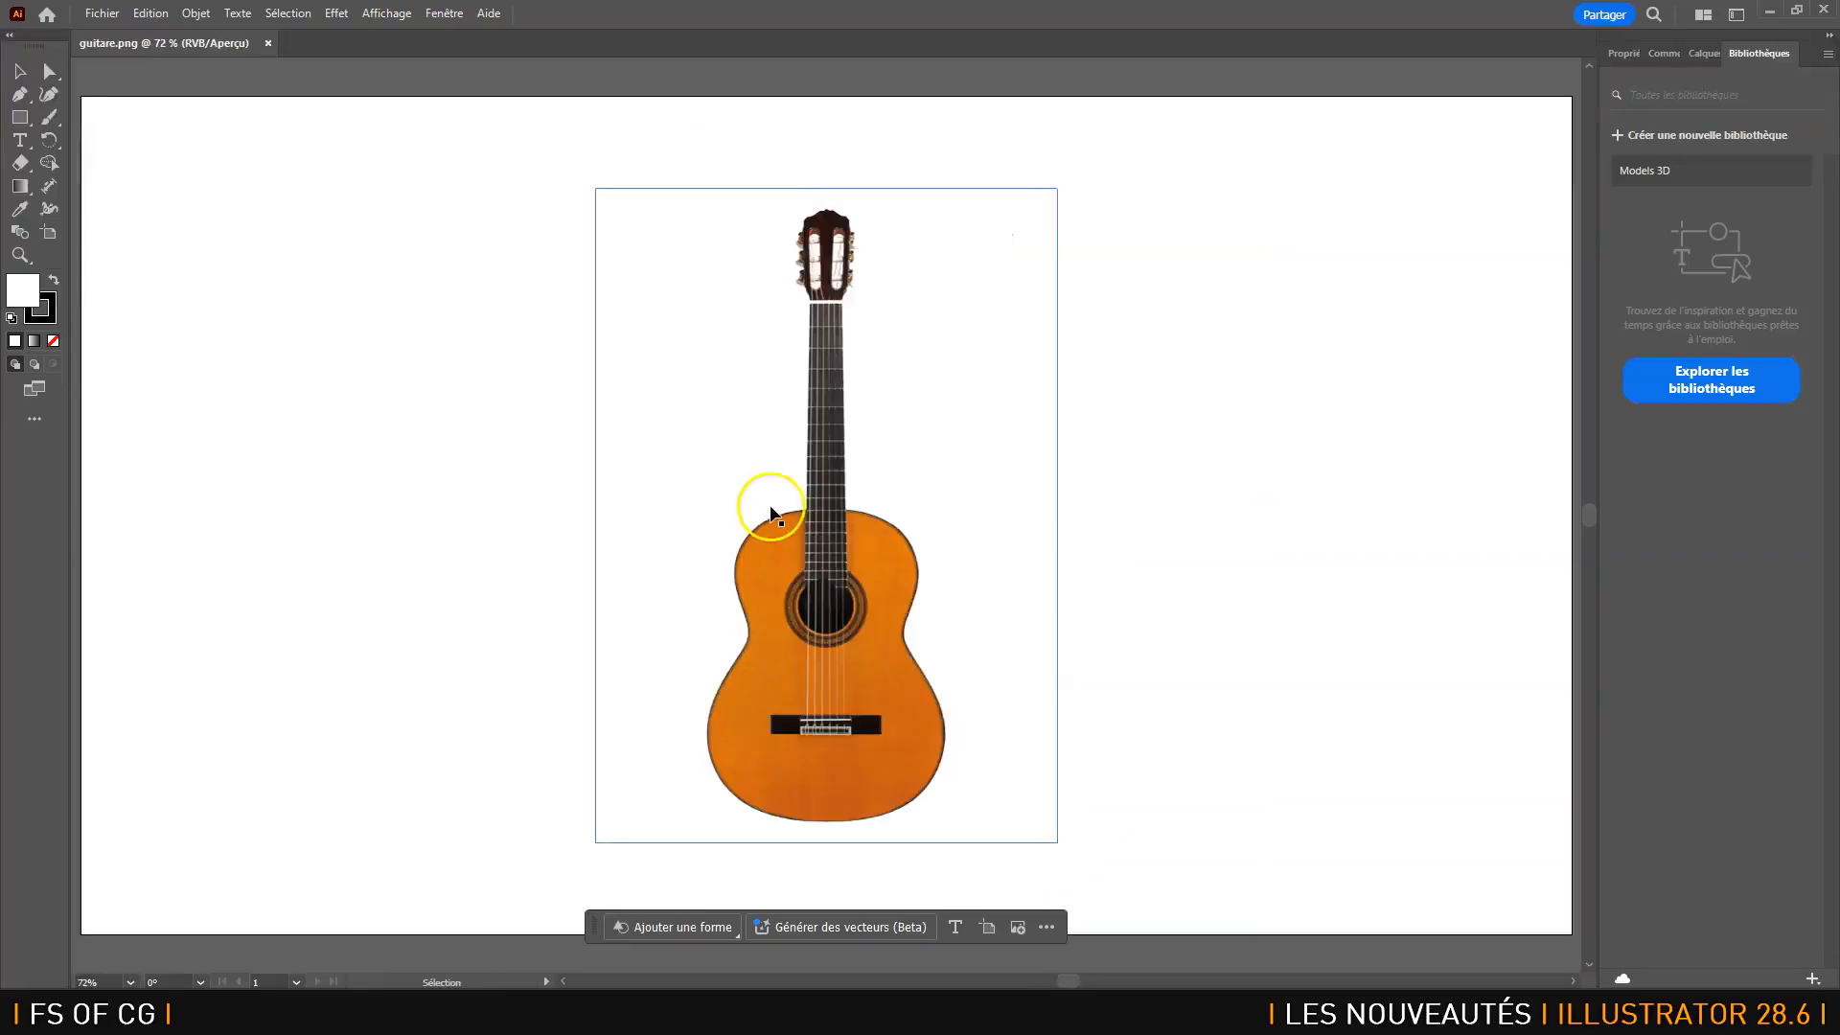
pyautogui.click(445, 259)
pyautogui.click(872, 617)
pyautogui.click(731, 381)
pyautogui.click(583, 538)
pyautogui.click(839, 560)
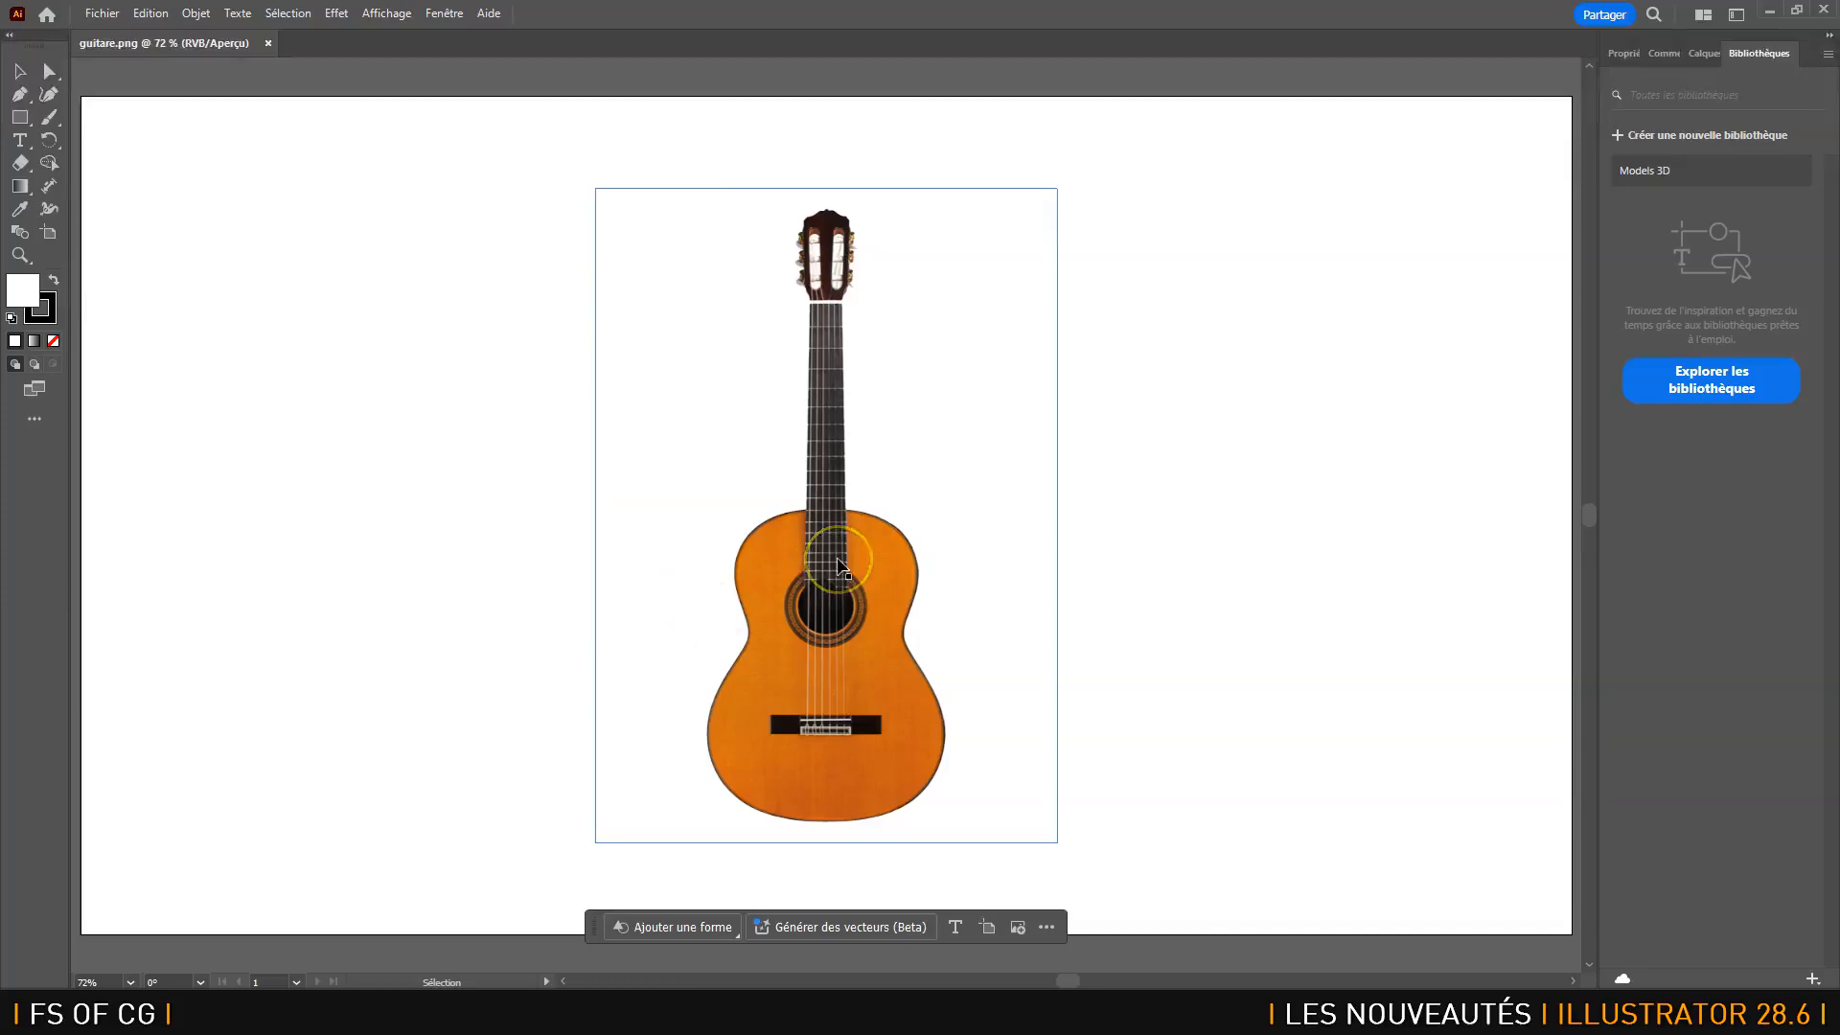
pyautogui.click(839, 566)
pyautogui.click(934, 487)
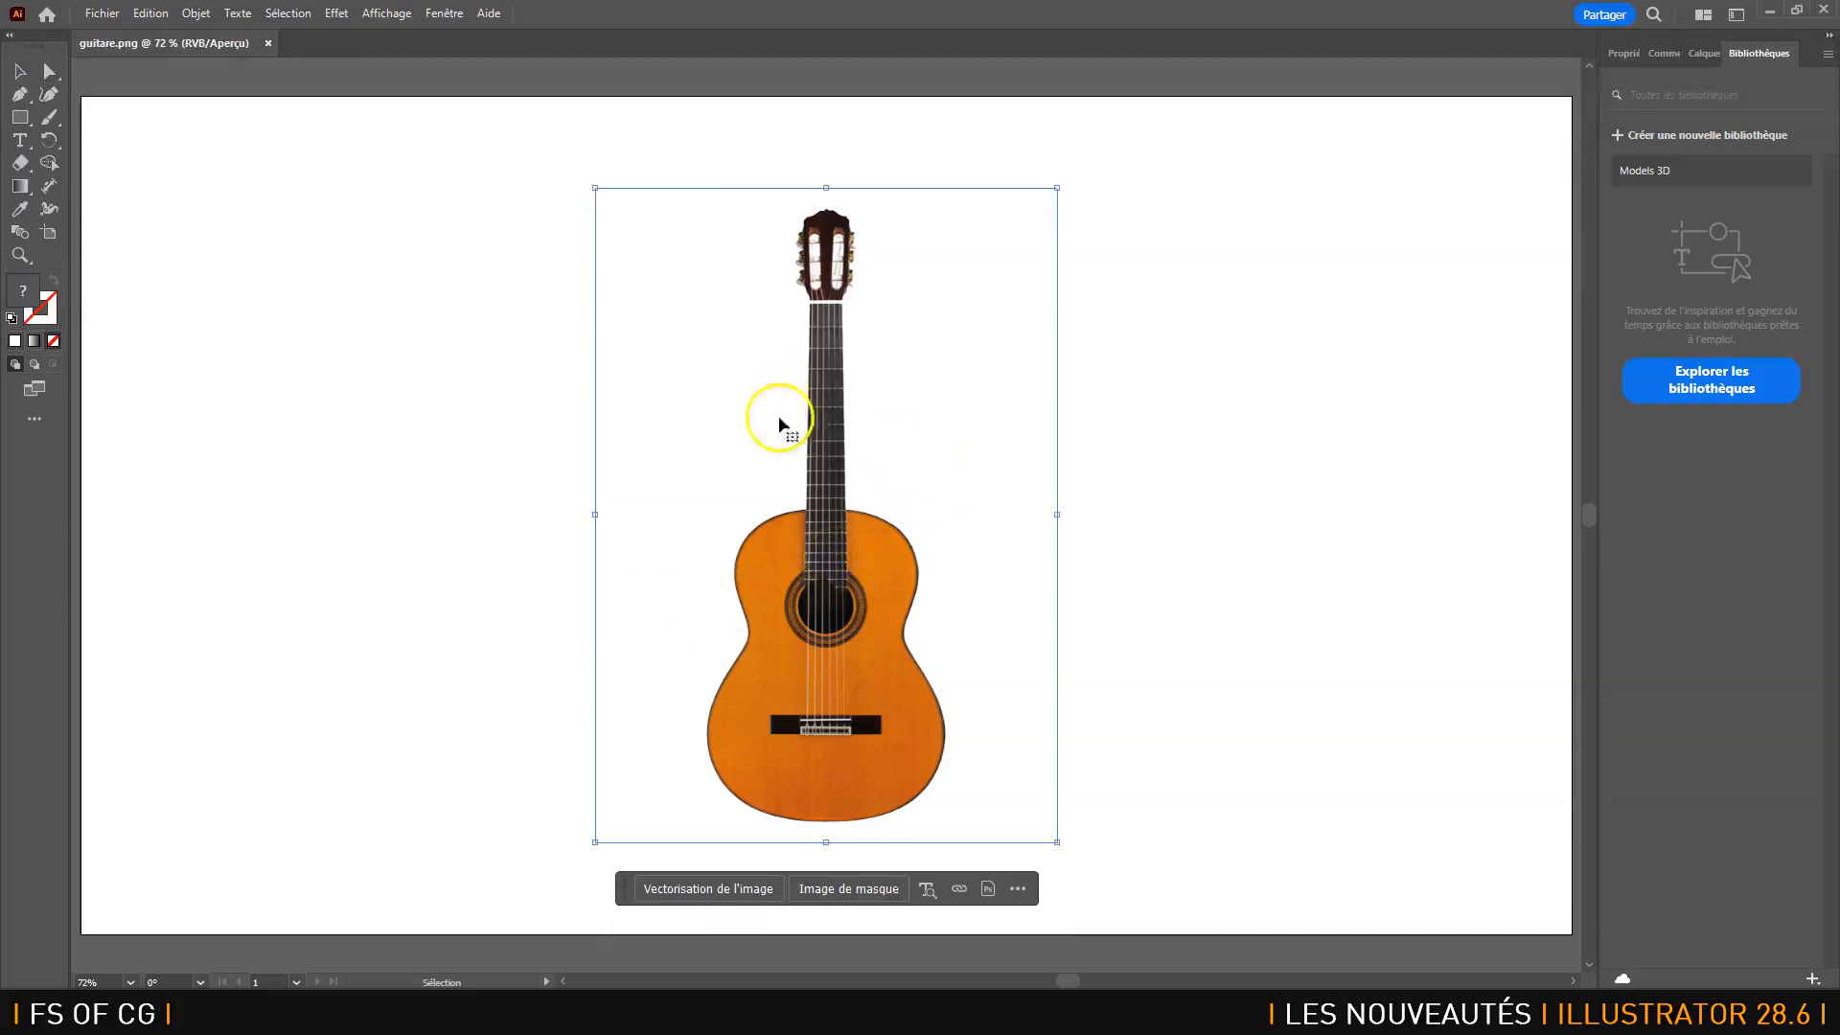
pyautogui.click(18, 73)
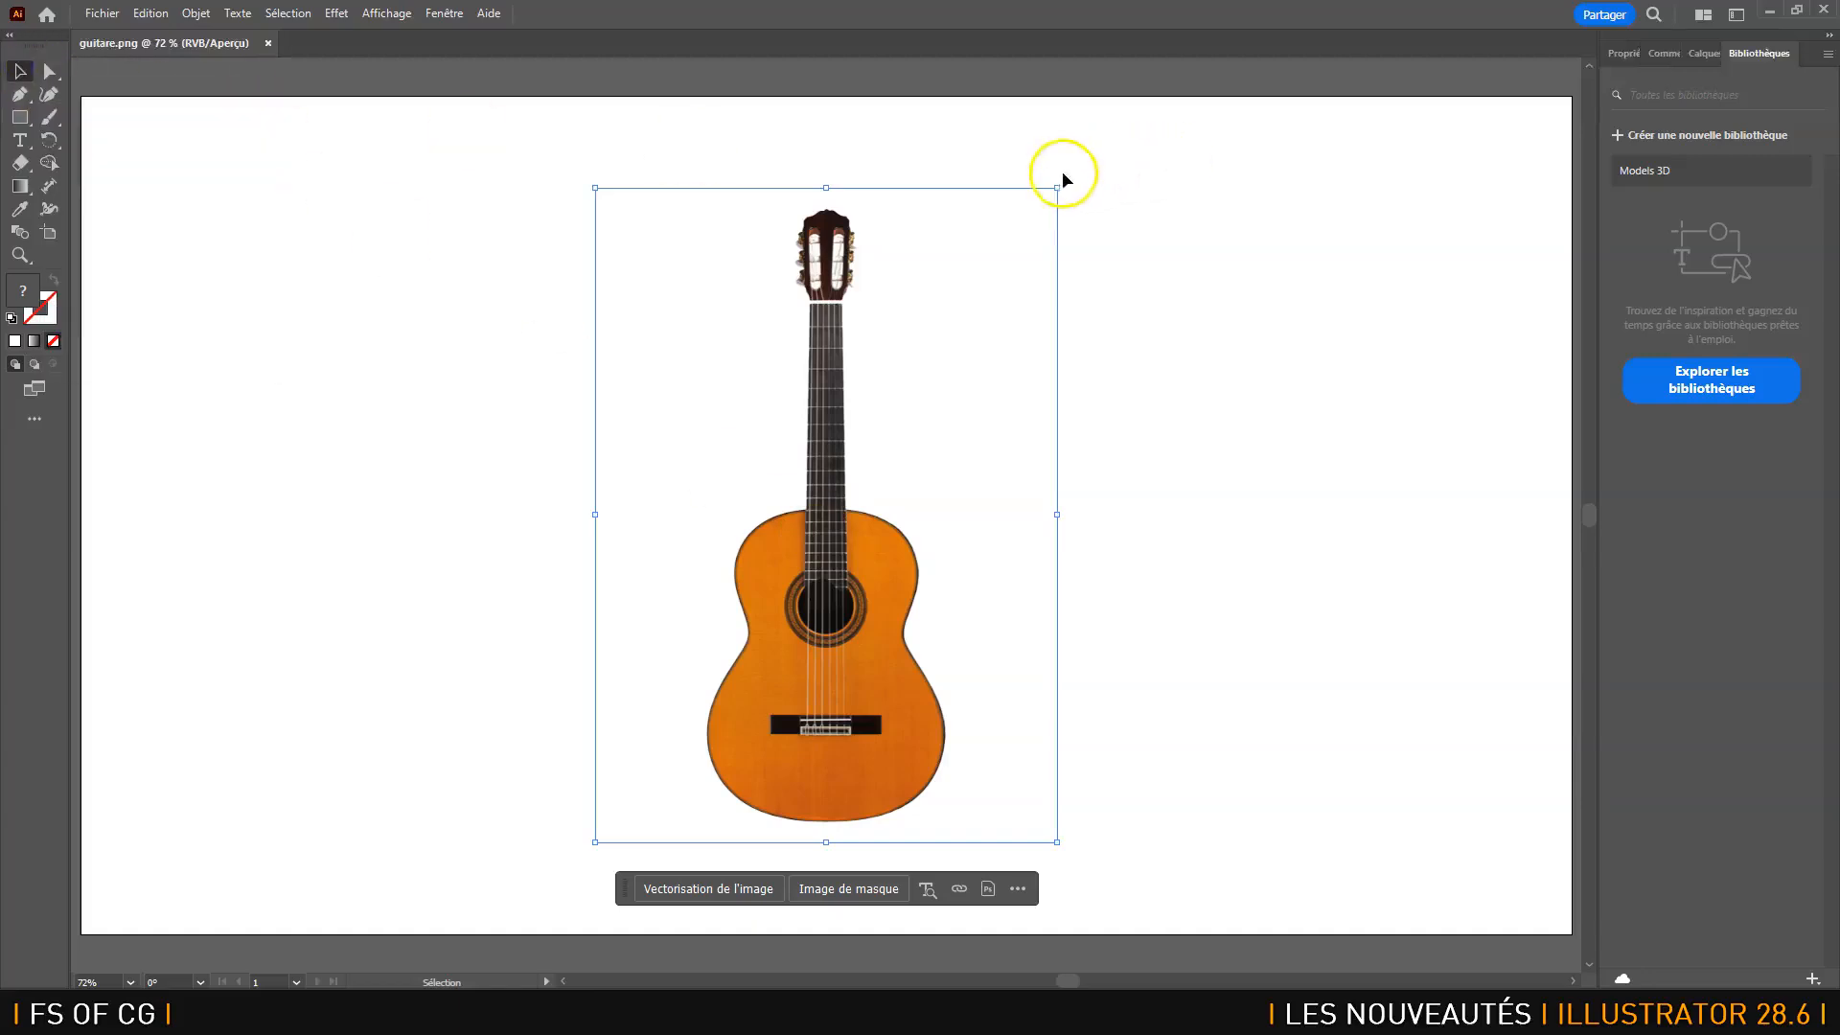
pyautogui.moveTo(1061, 178); pyautogui.dragTo(1265, 722)
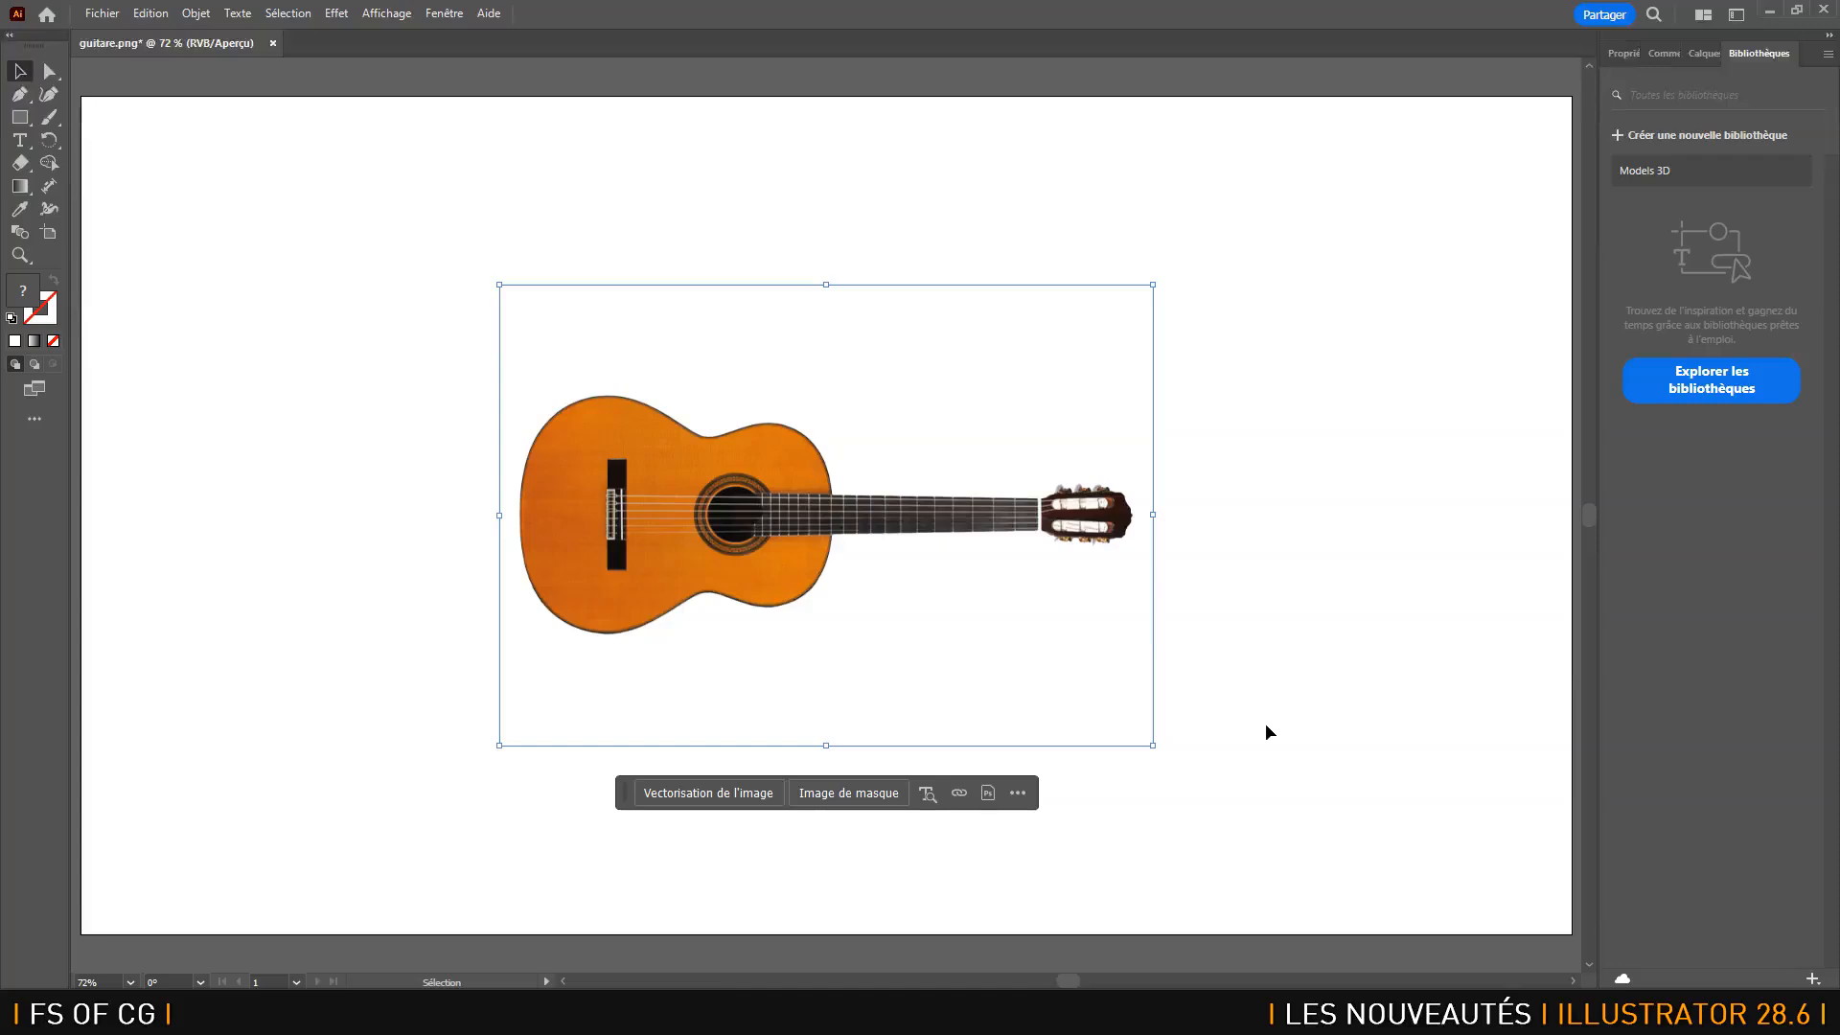
# - Move the contextual task bar just above the guitar image and resize the artboard with the A4 preset
pyautogui.click(50, 234)
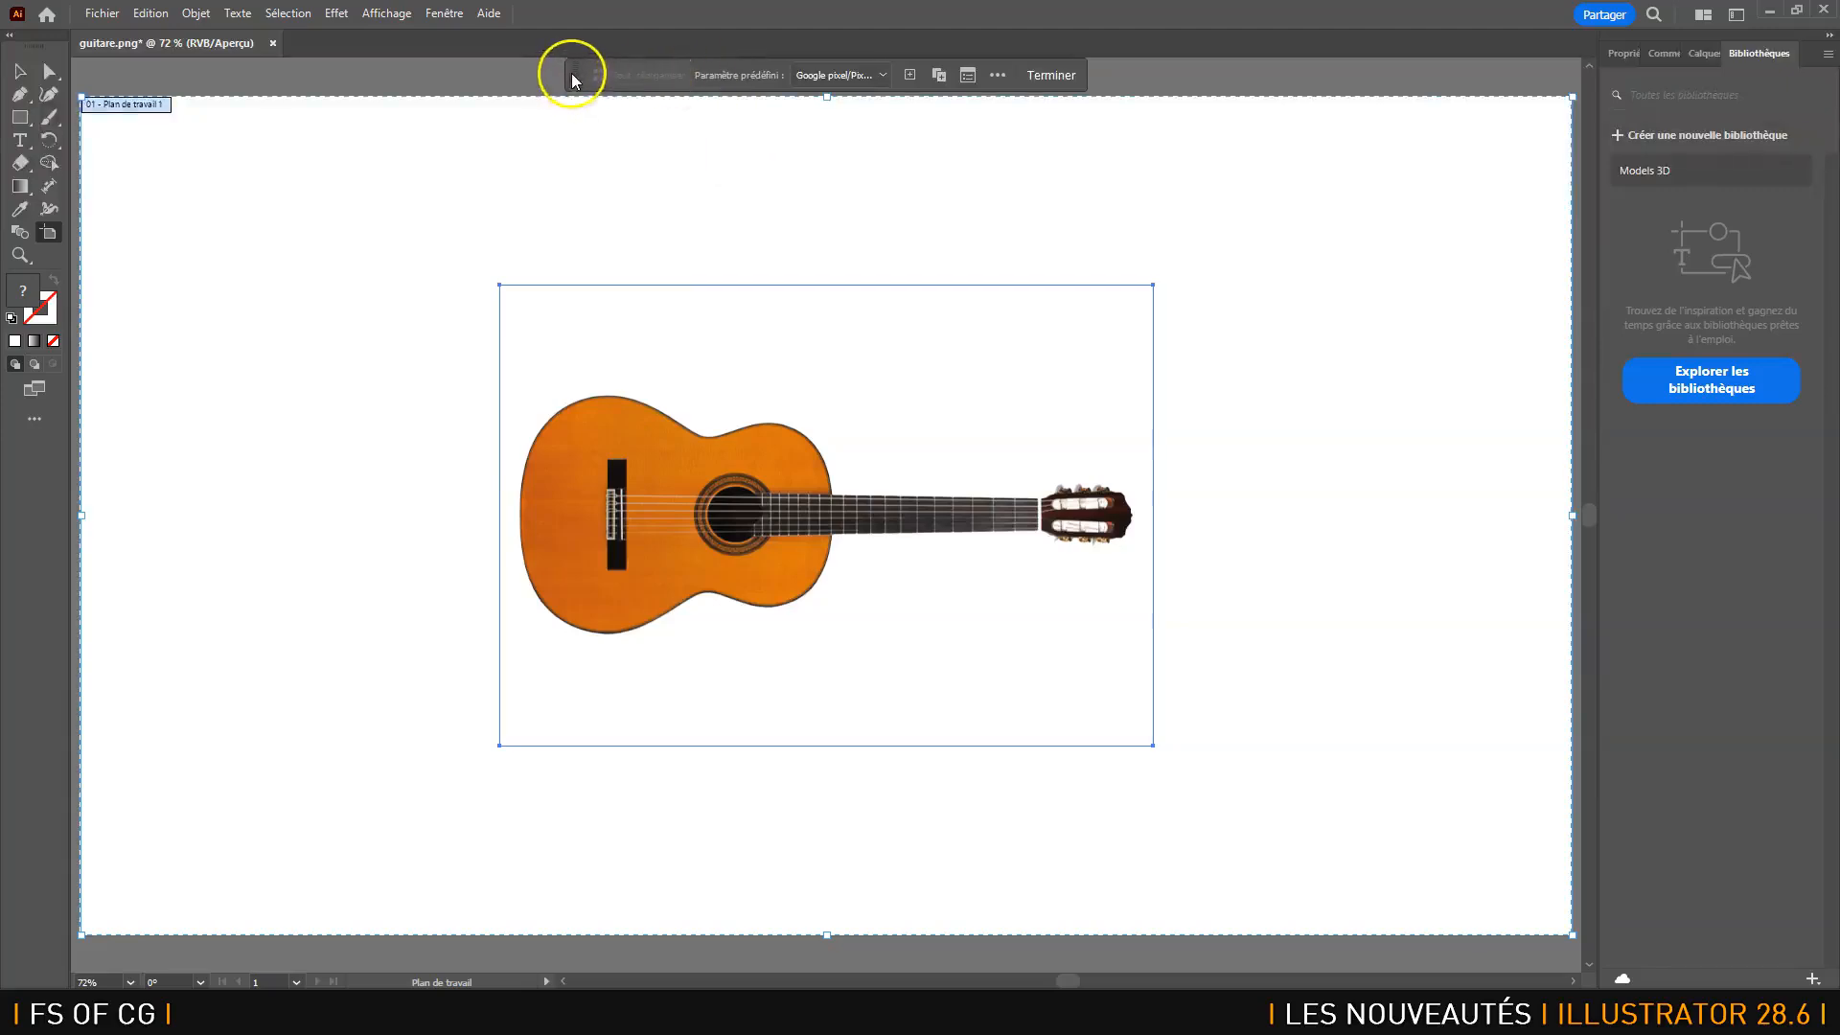
pyautogui.moveTo(573, 80); pyautogui.dragTo(622, 245)
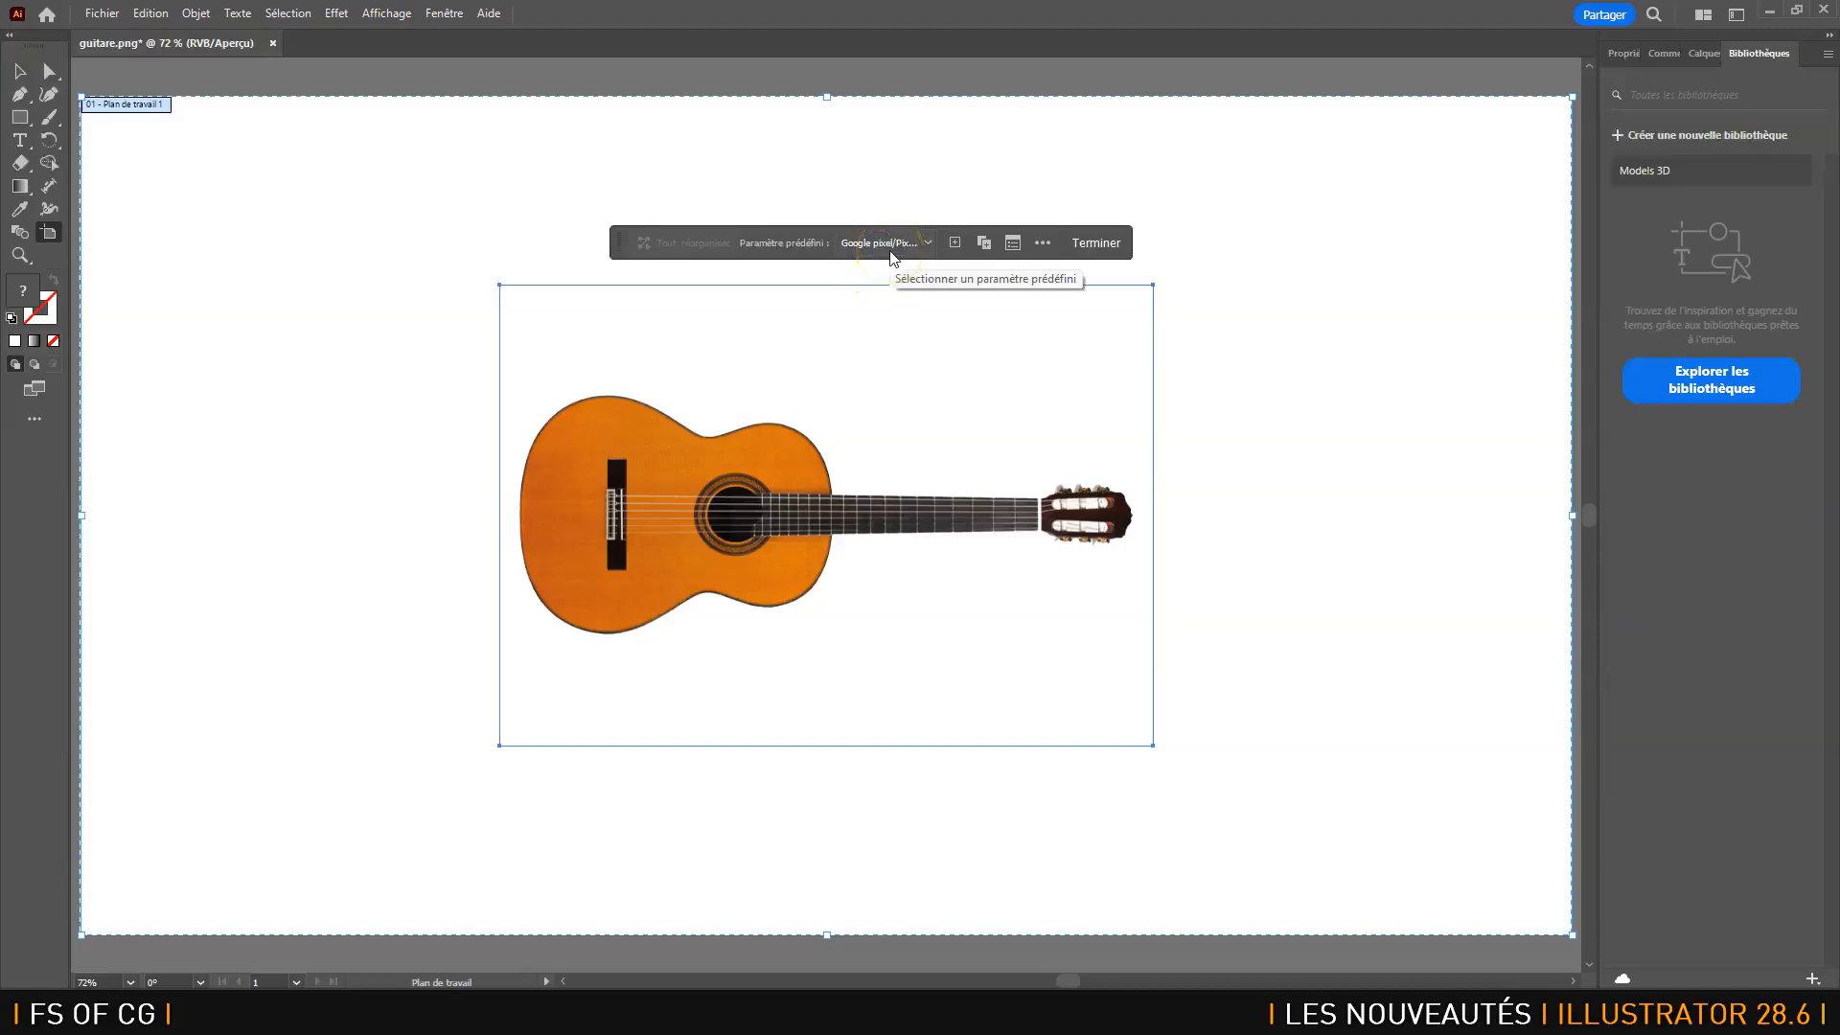
pyautogui.click(443, 14)
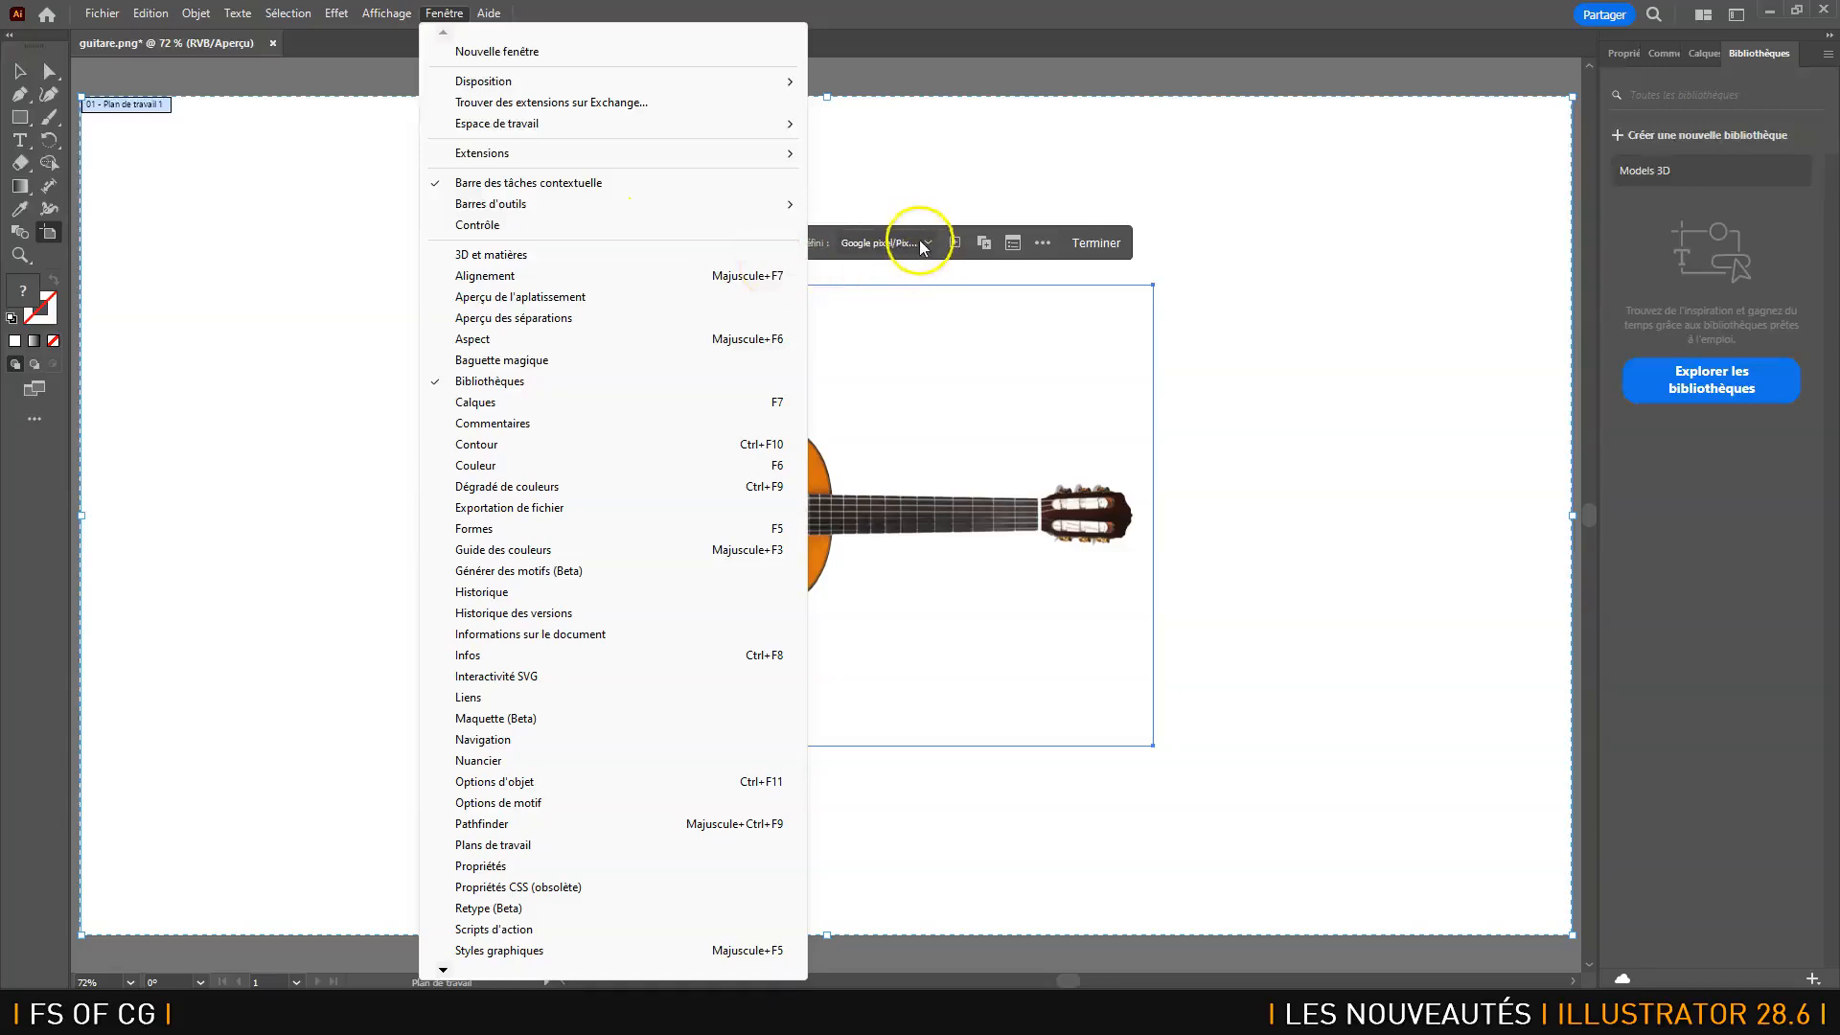
pyautogui.click(820, 249)
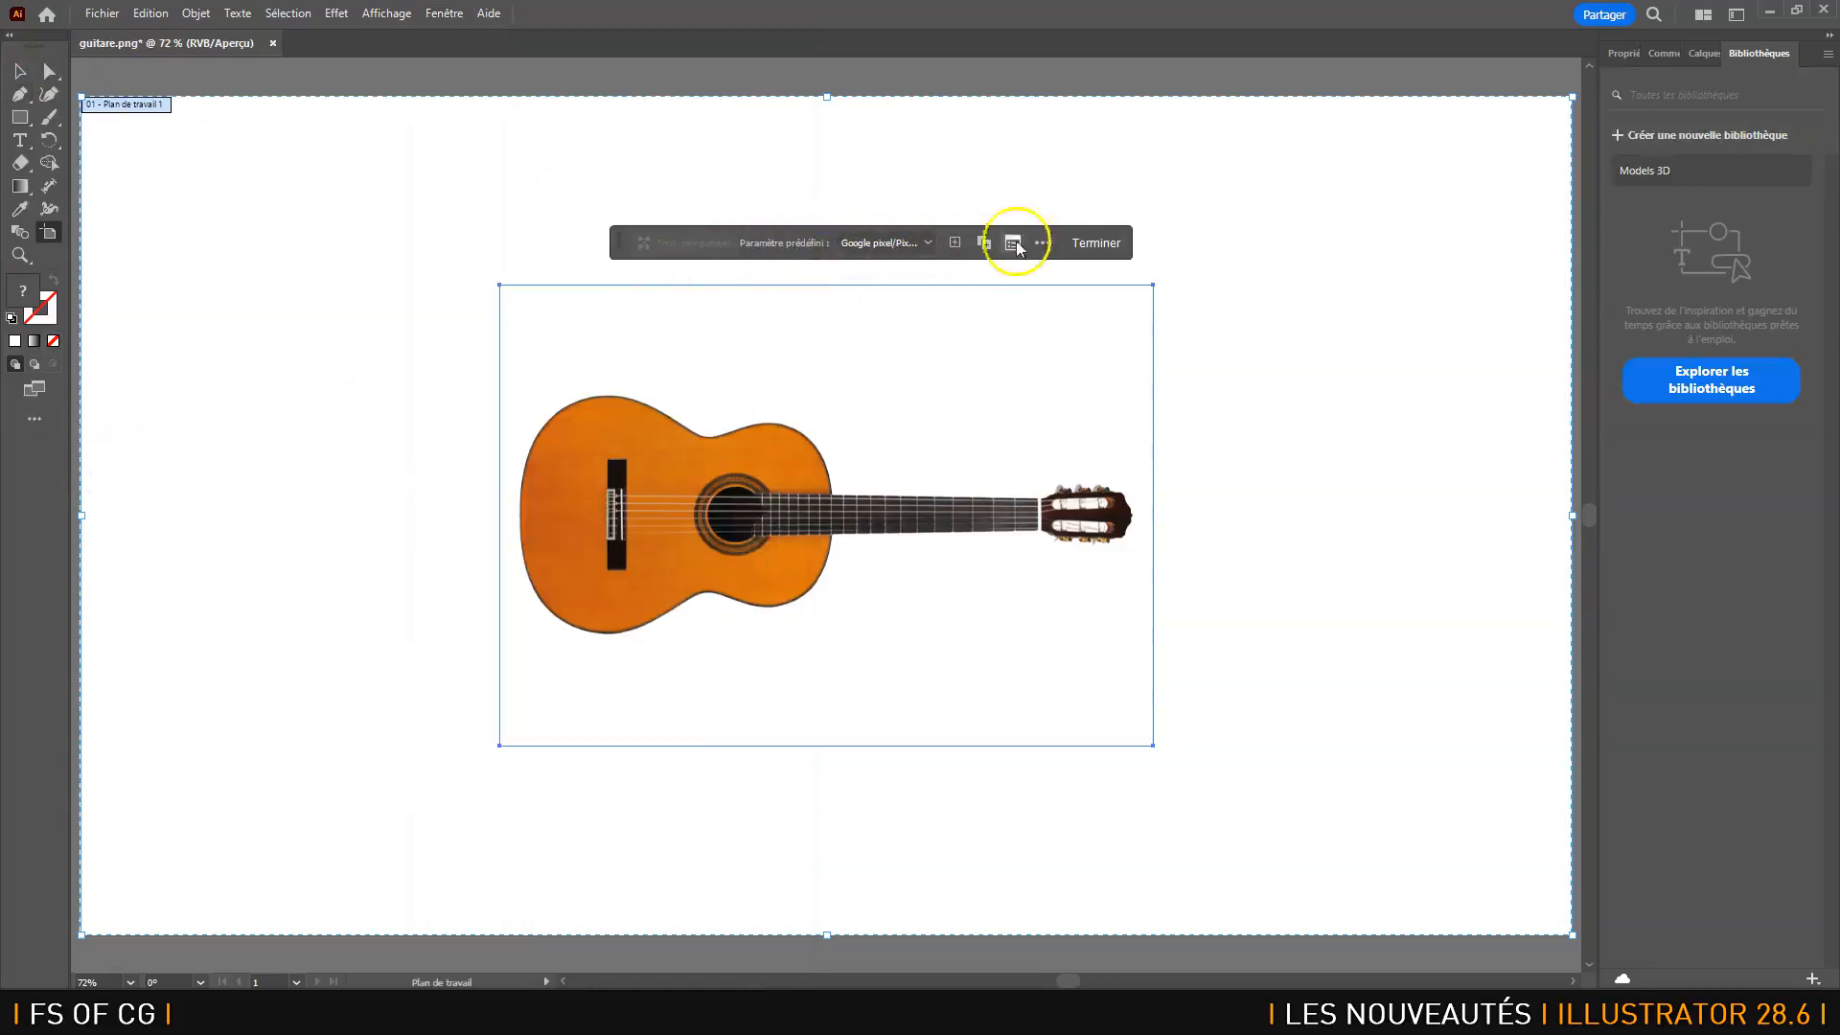
pyautogui.click(902, 246)
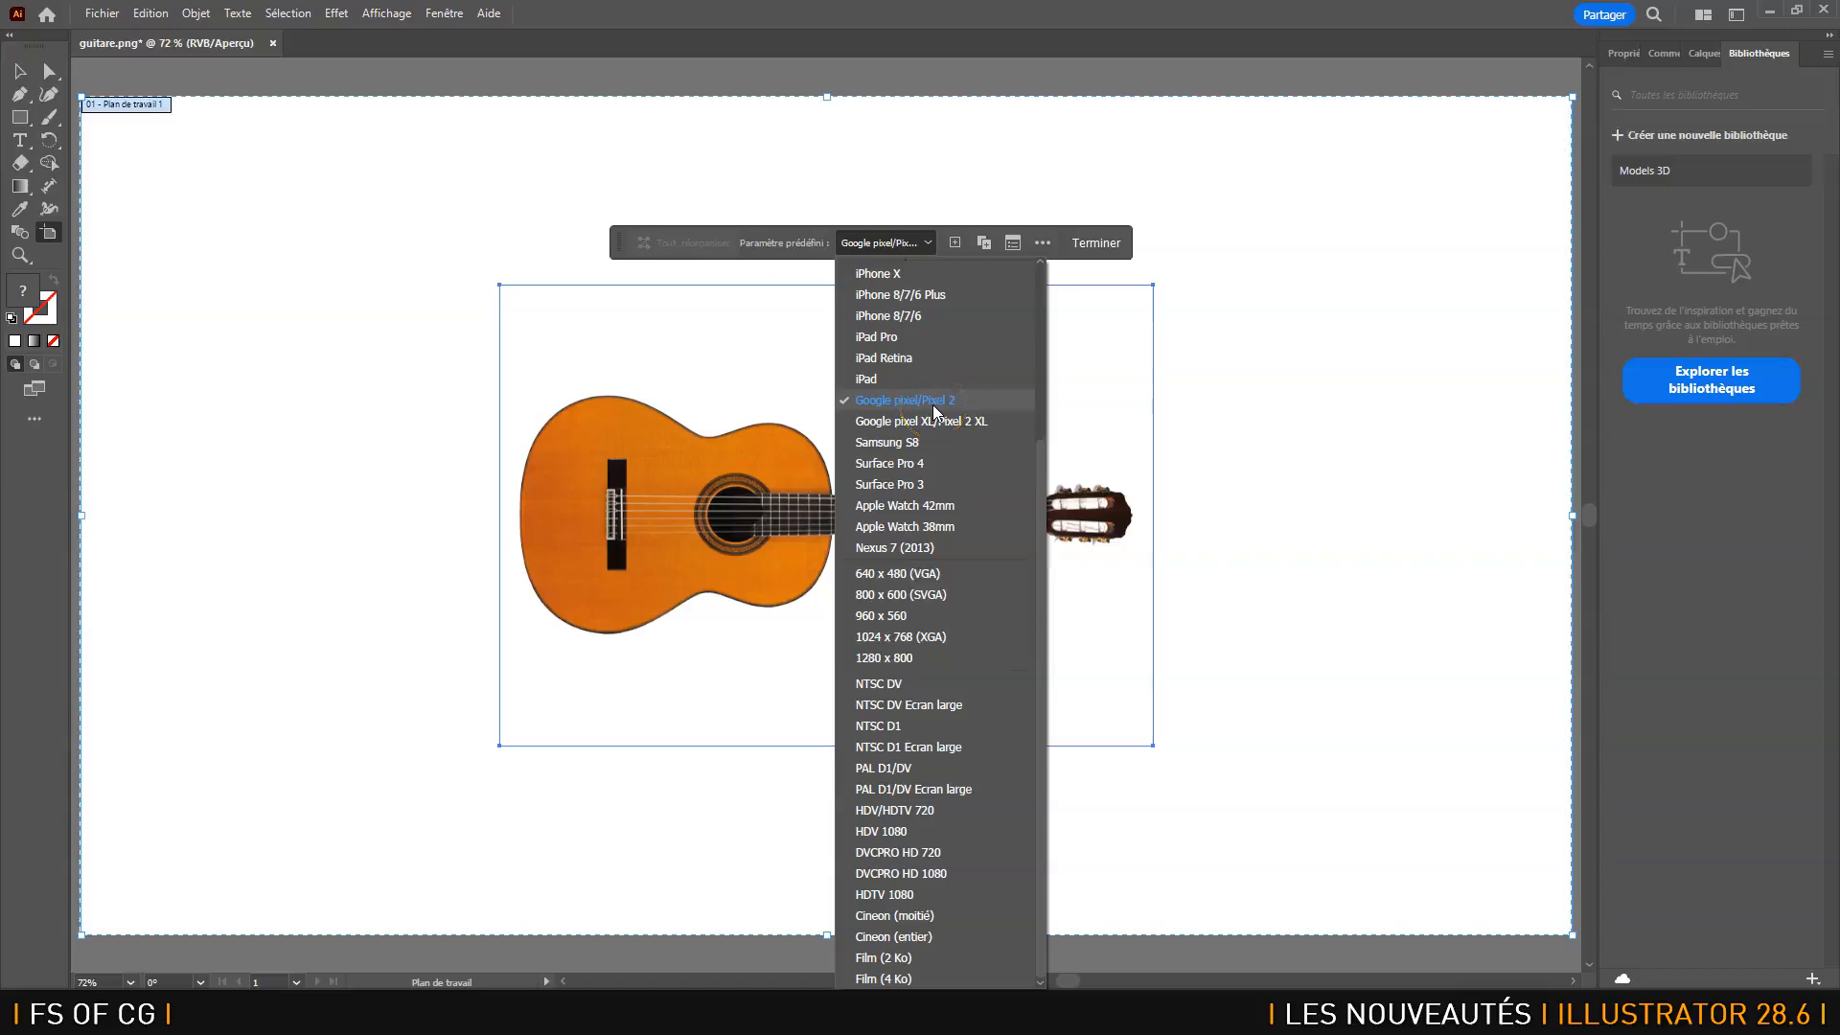
pyautogui.moveTo(1039, 587); pyautogui.dragTo(1048, 399)
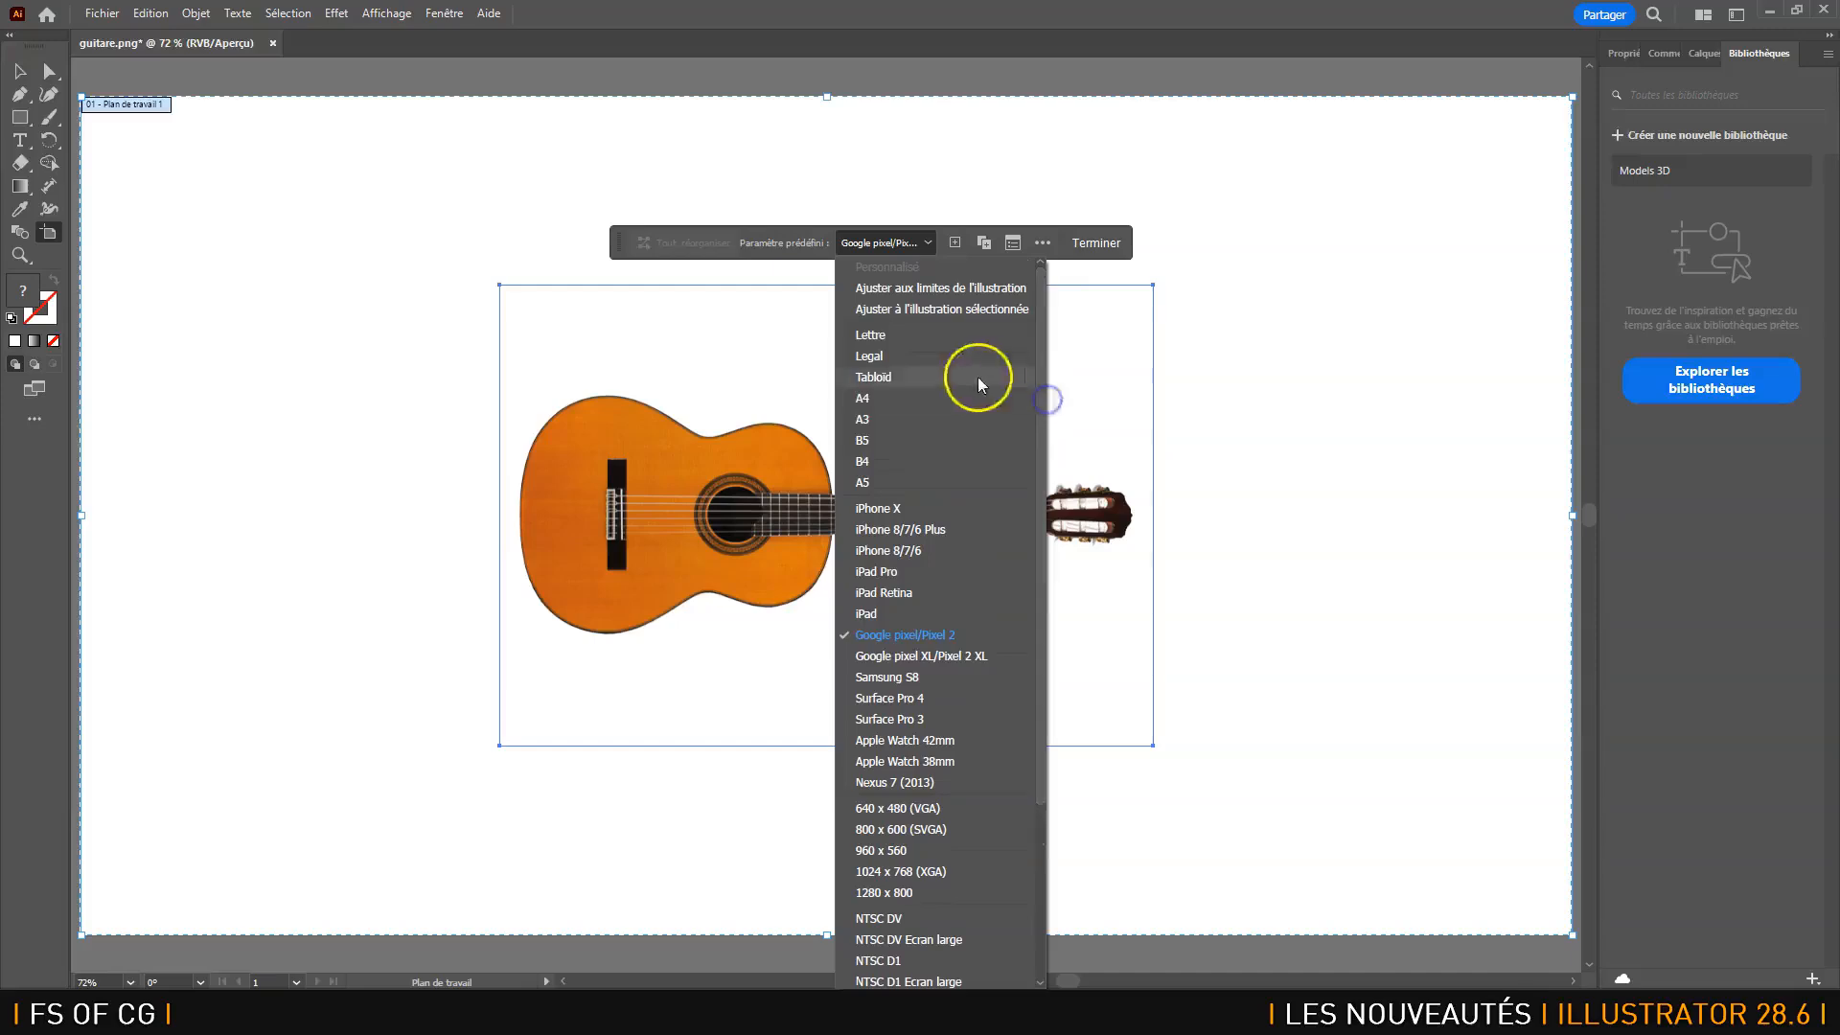
pyautogui.click(867, 396)
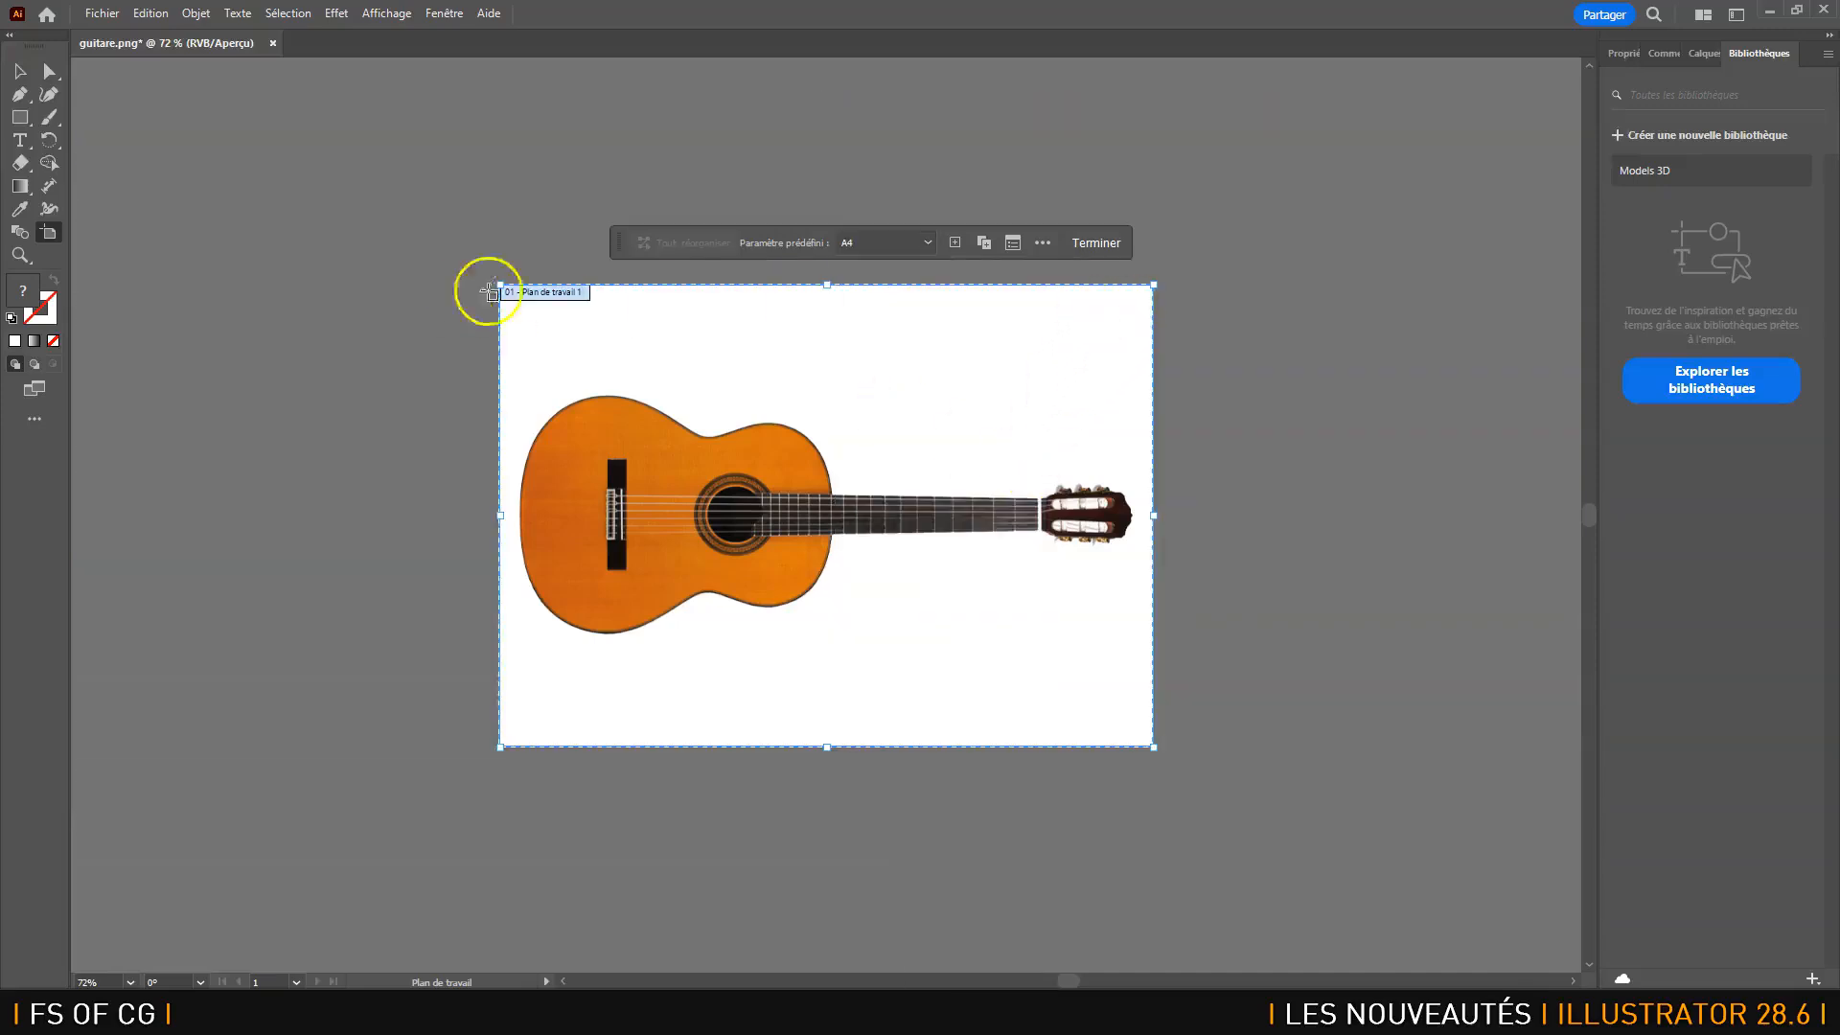
pyautogui.click(1099, 243)
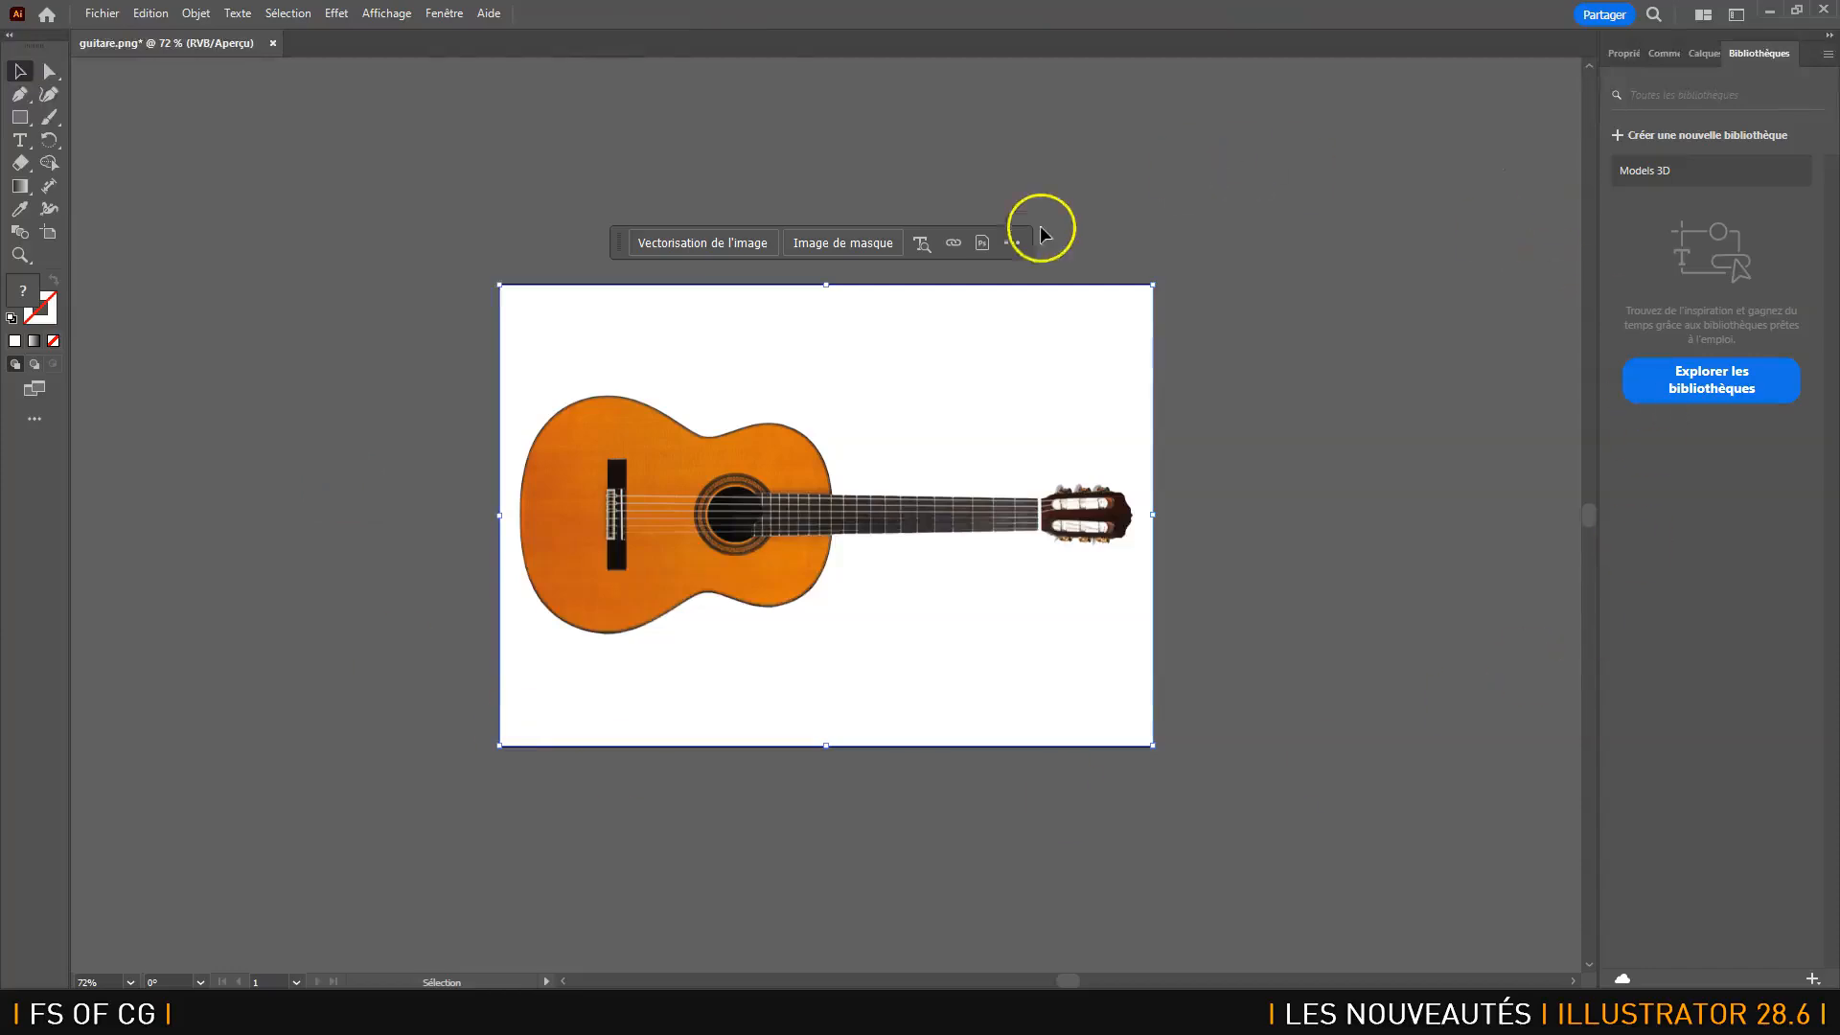
# - Switch to the Les indispensables classiques workspace and expand the dock of iconised panels
pyautogui.click(443, 16)
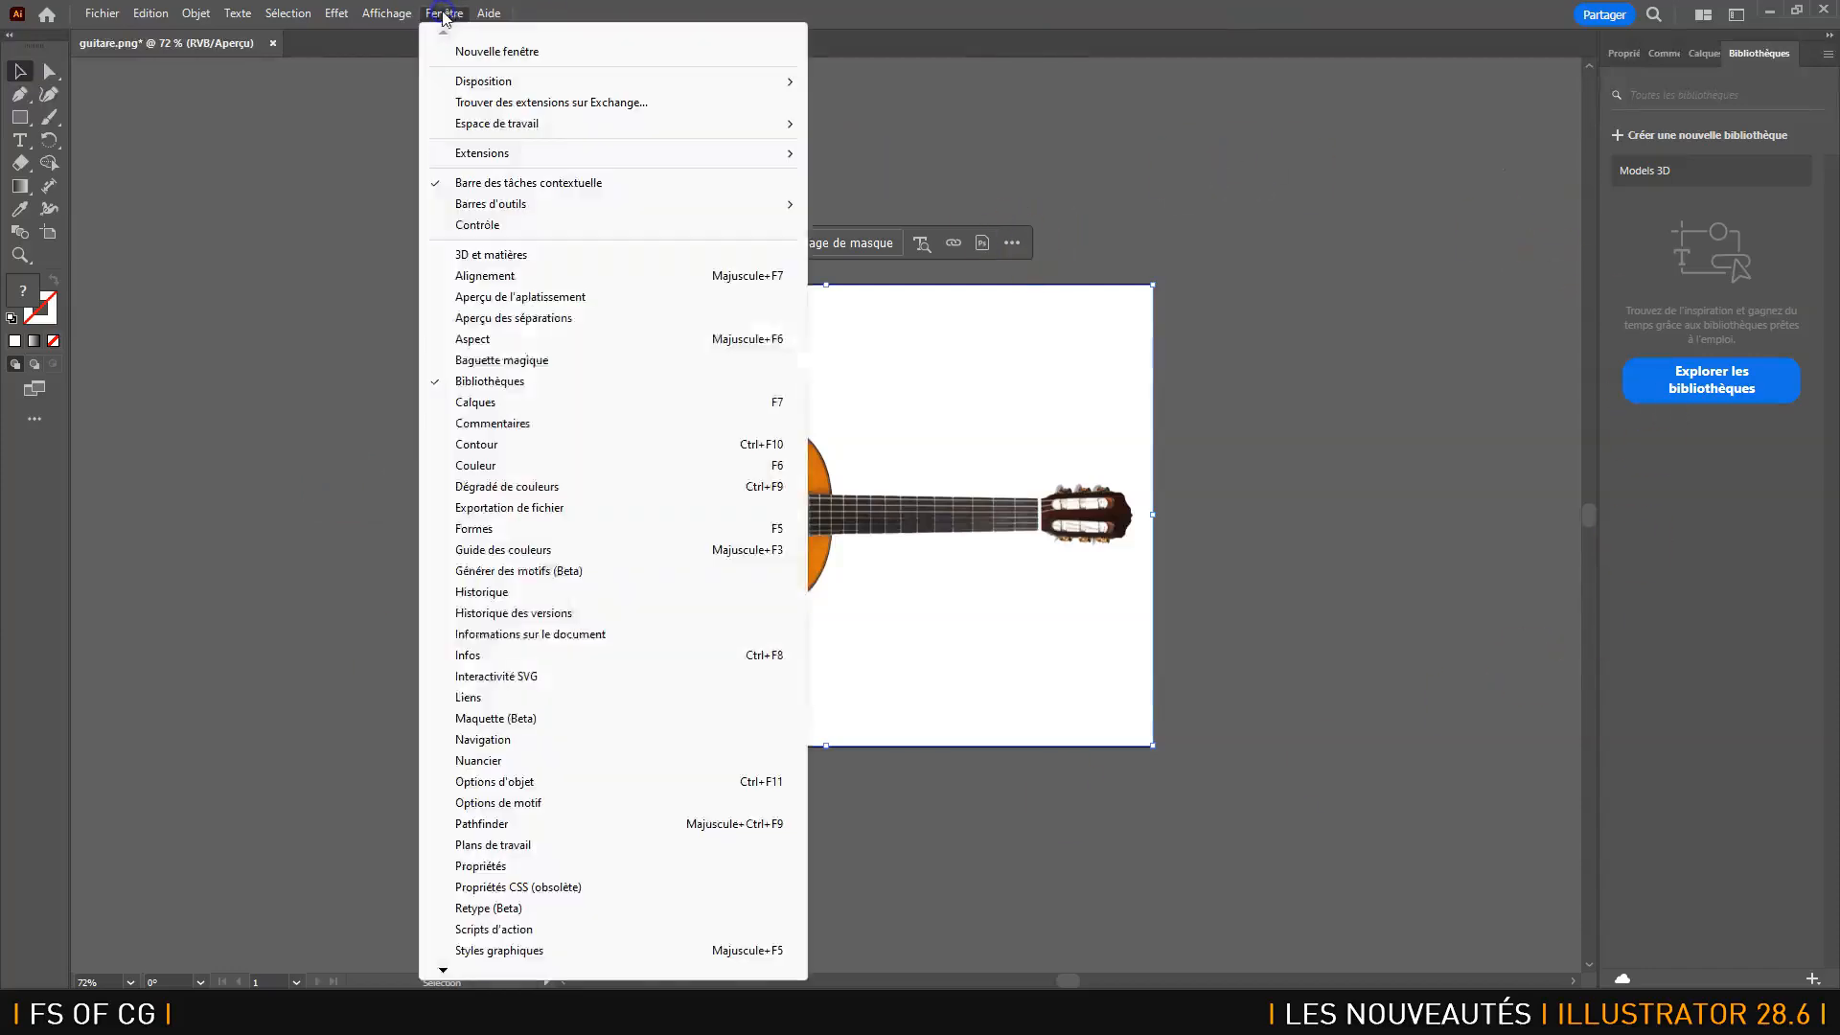
pyautogui.moveTo(535, 124)
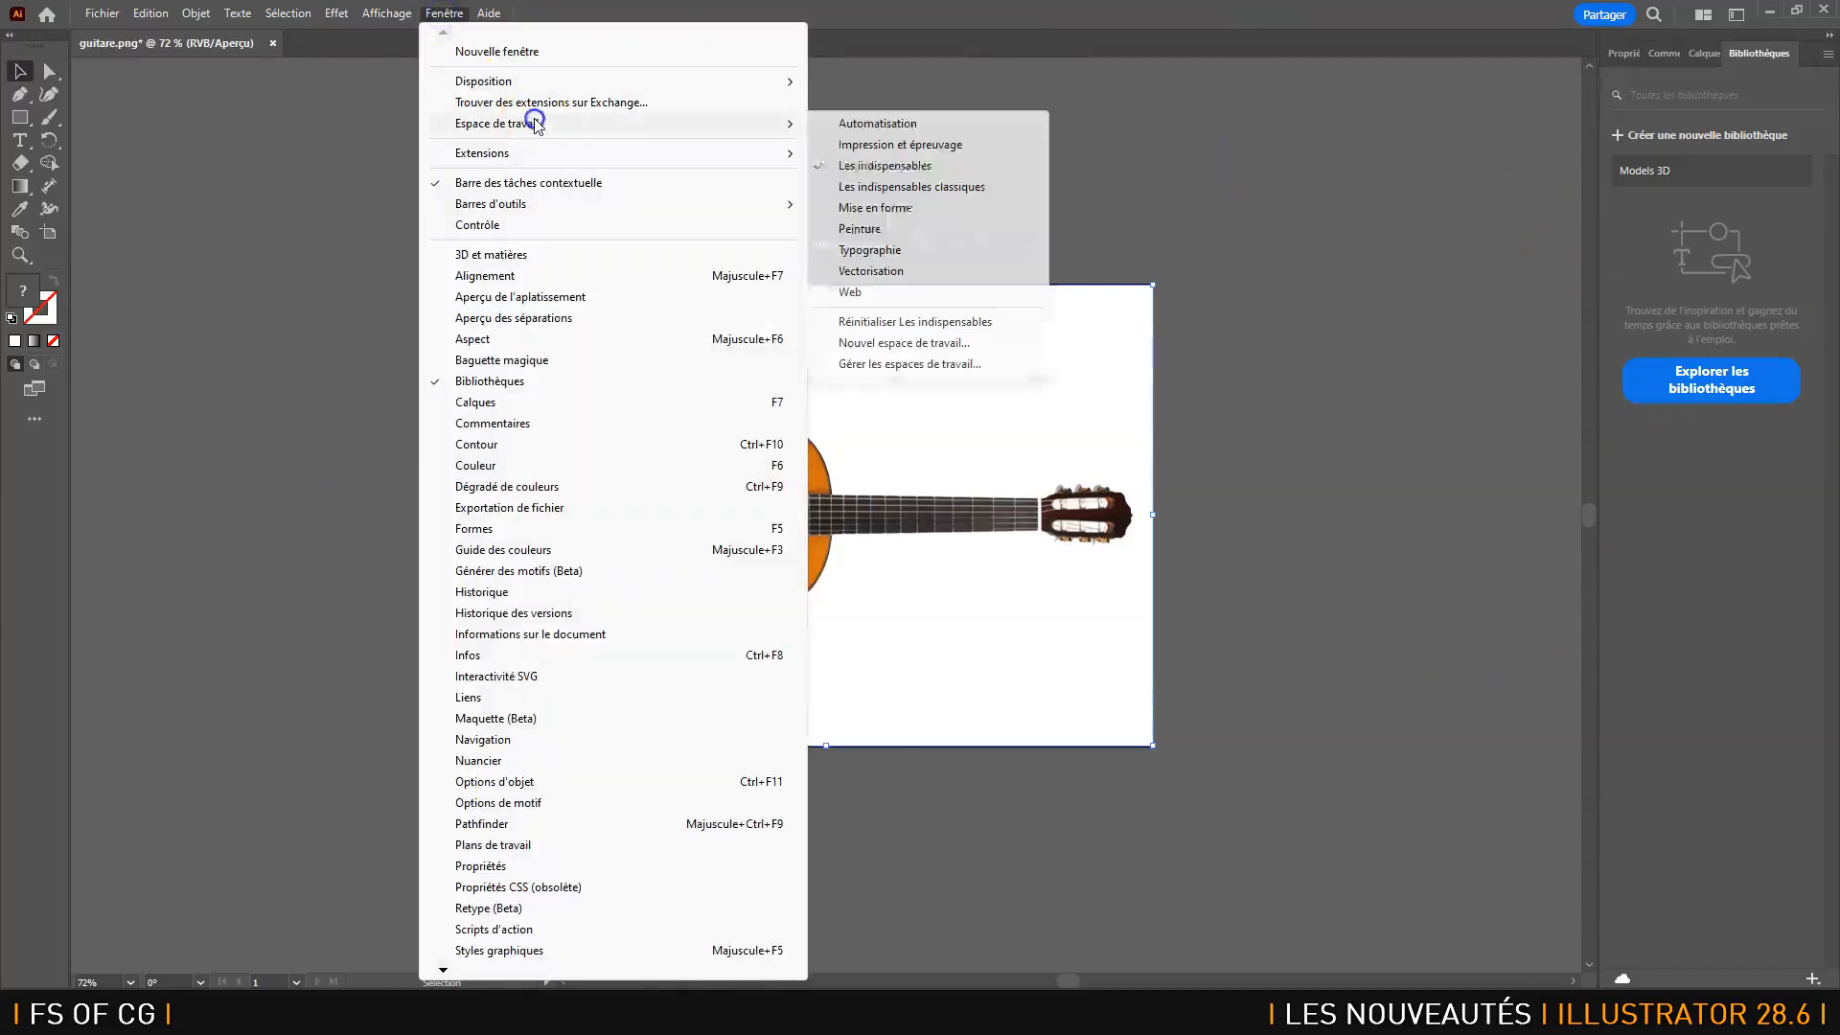
pyautogui.click(957, 190)
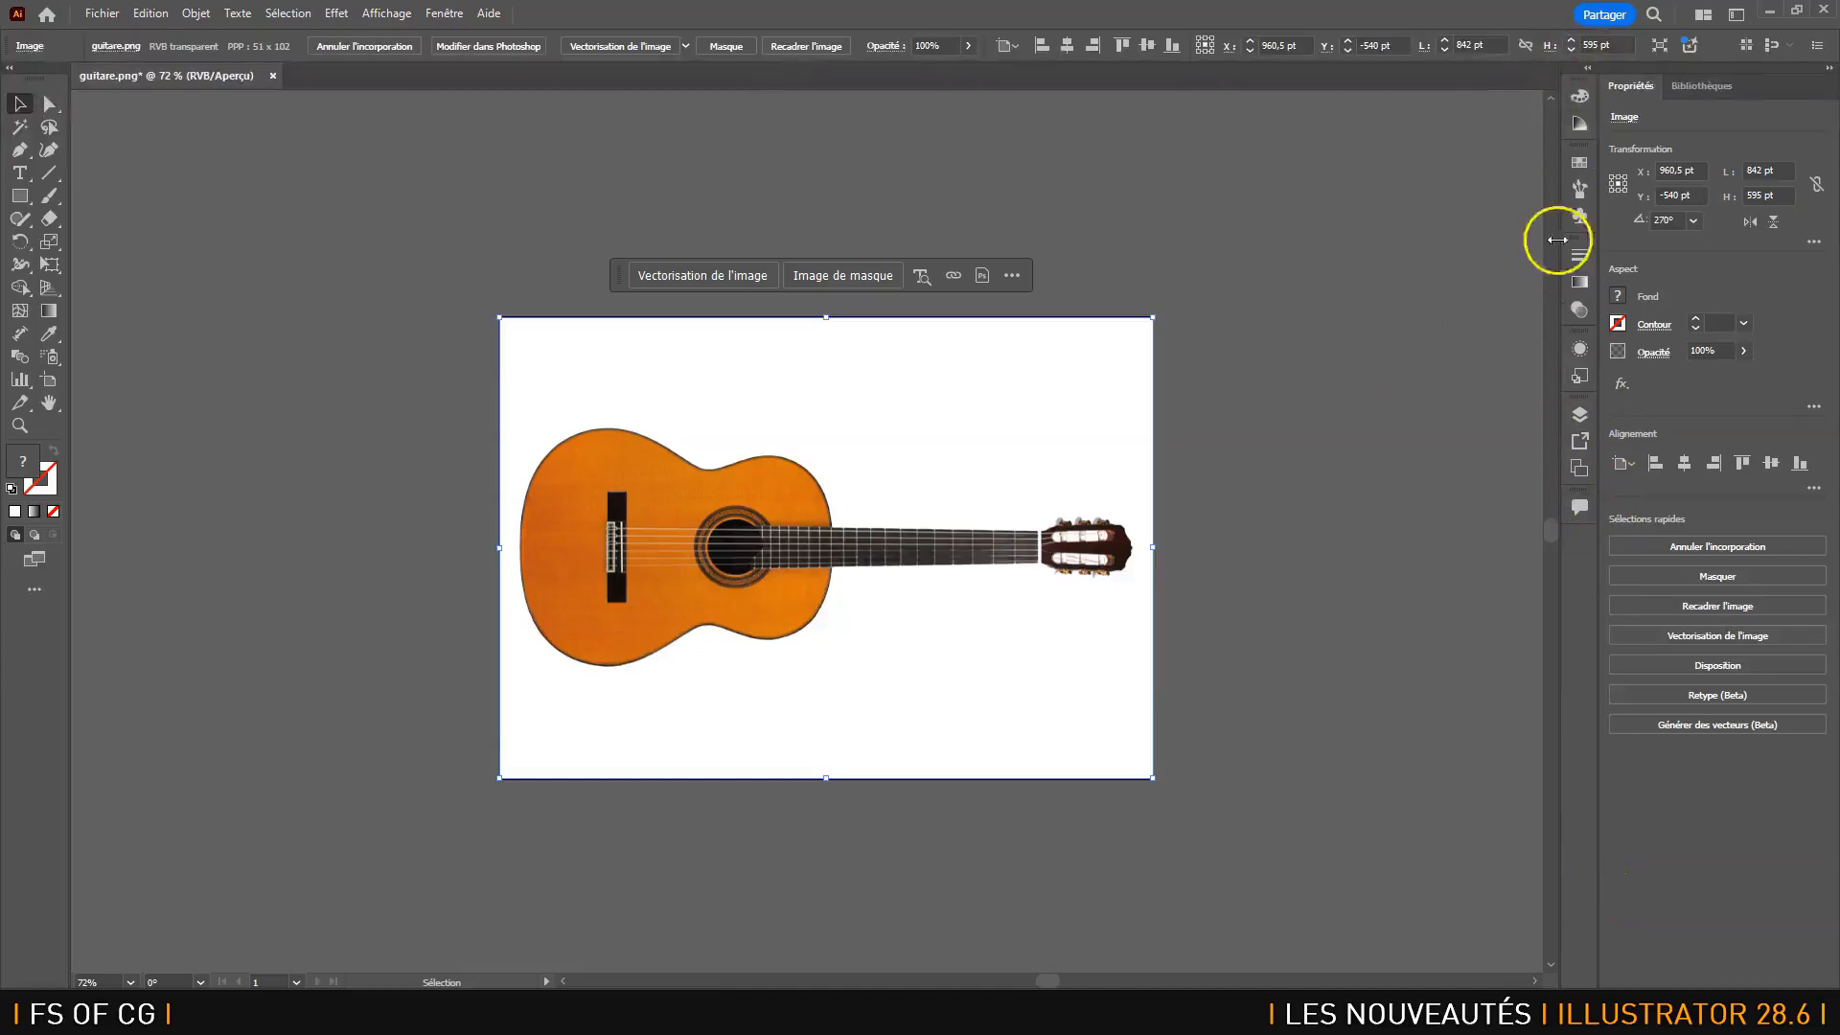
pyautogui.click(1589, 68)
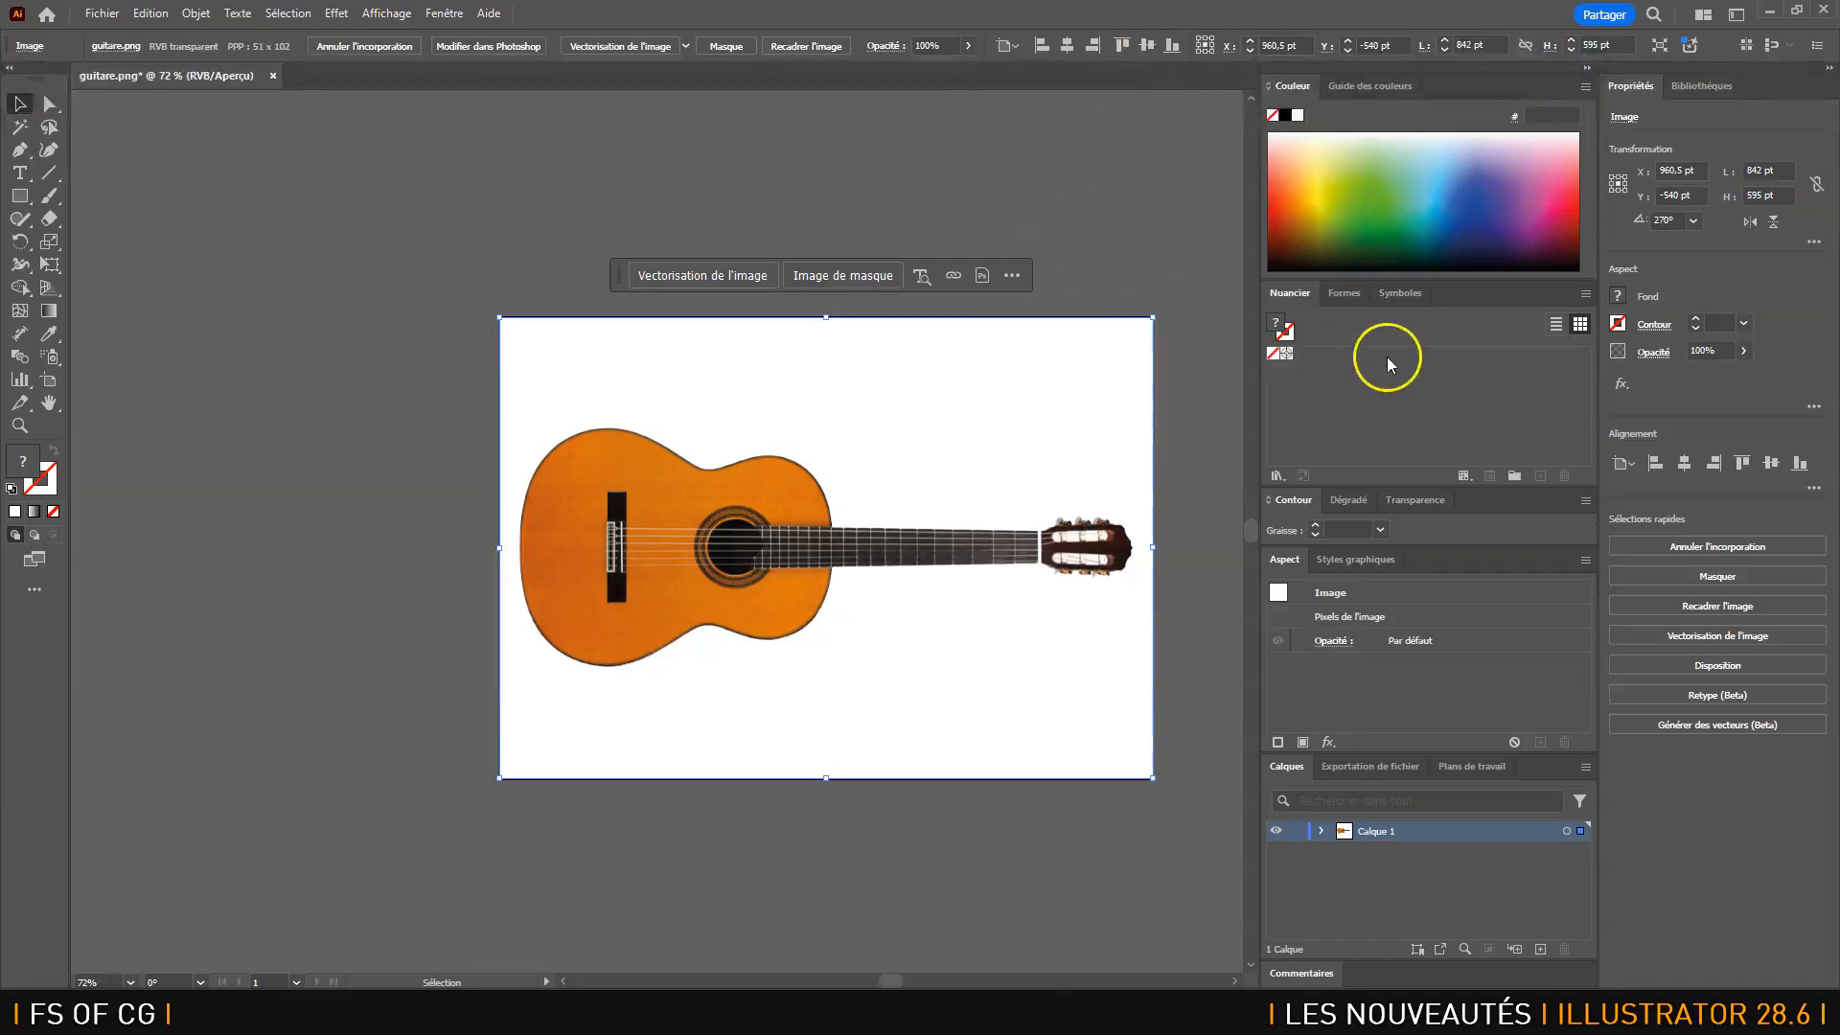
# - Collapse the Couleur, Nuancier, Contour and Aspect panel groups
pyautogui.doubleClick(1296, 86)
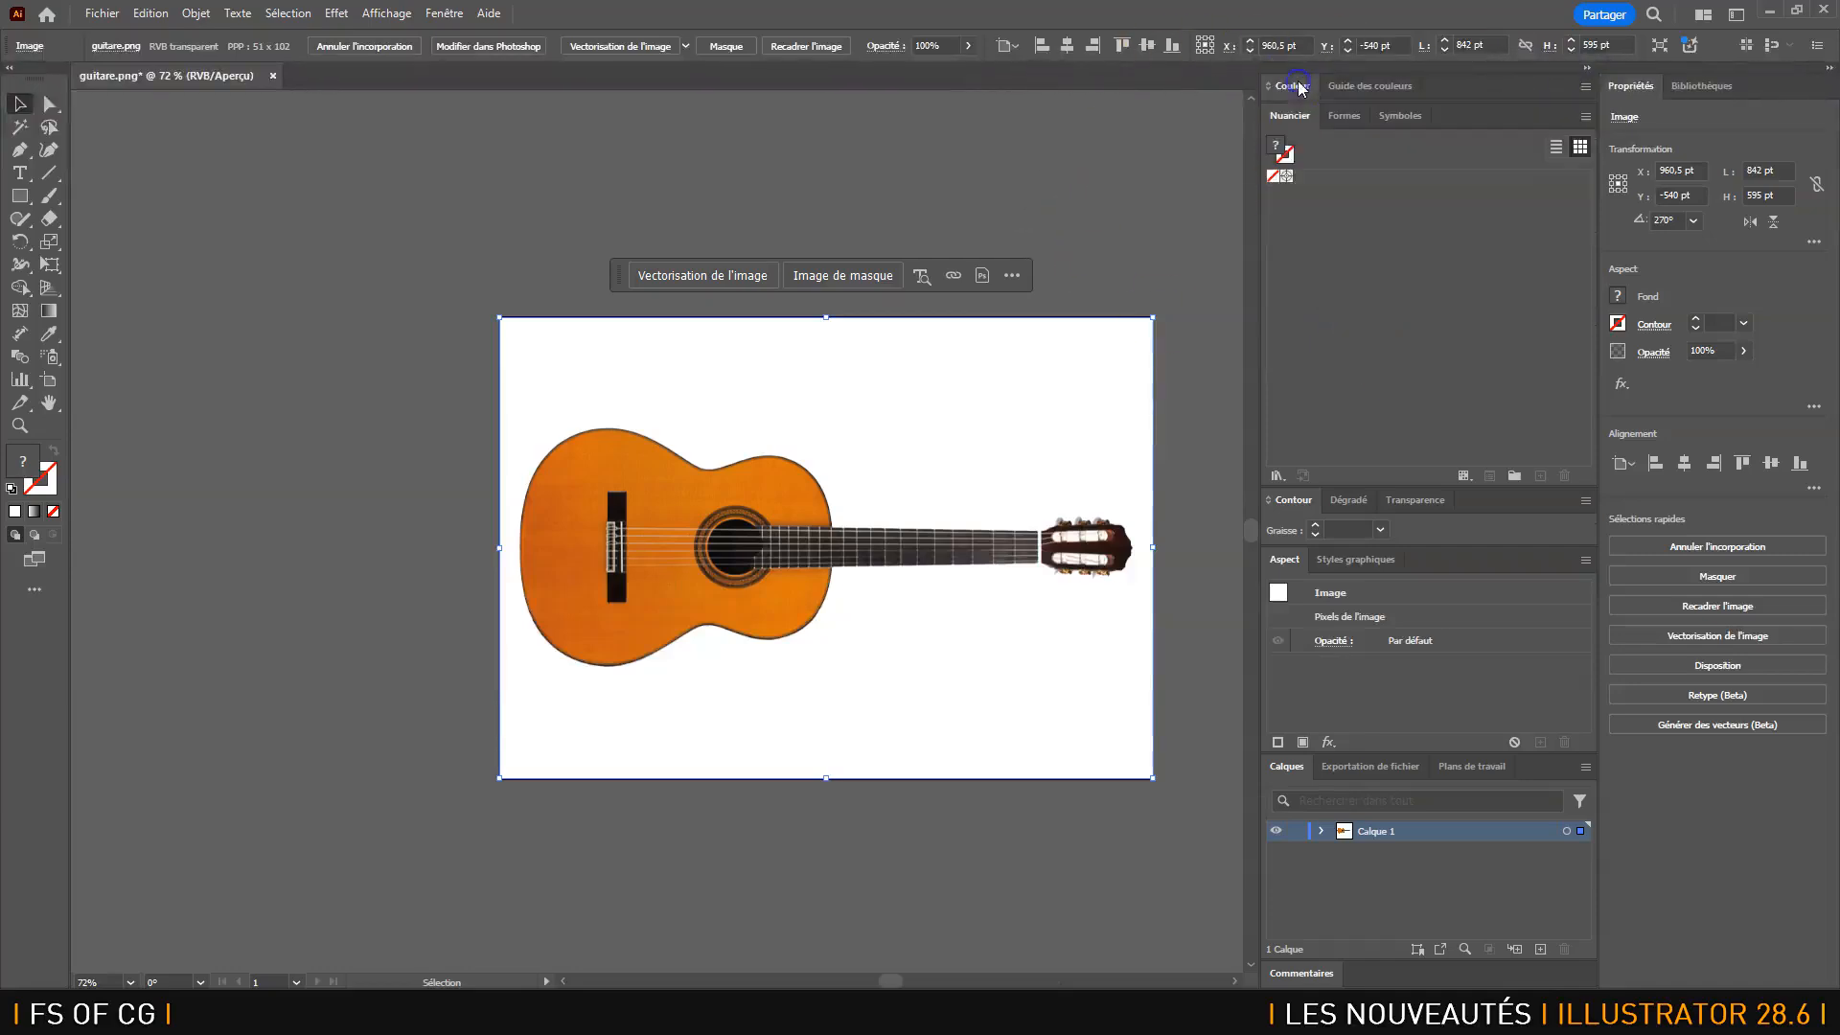
pyautogui.doubleClick(1291, 115)
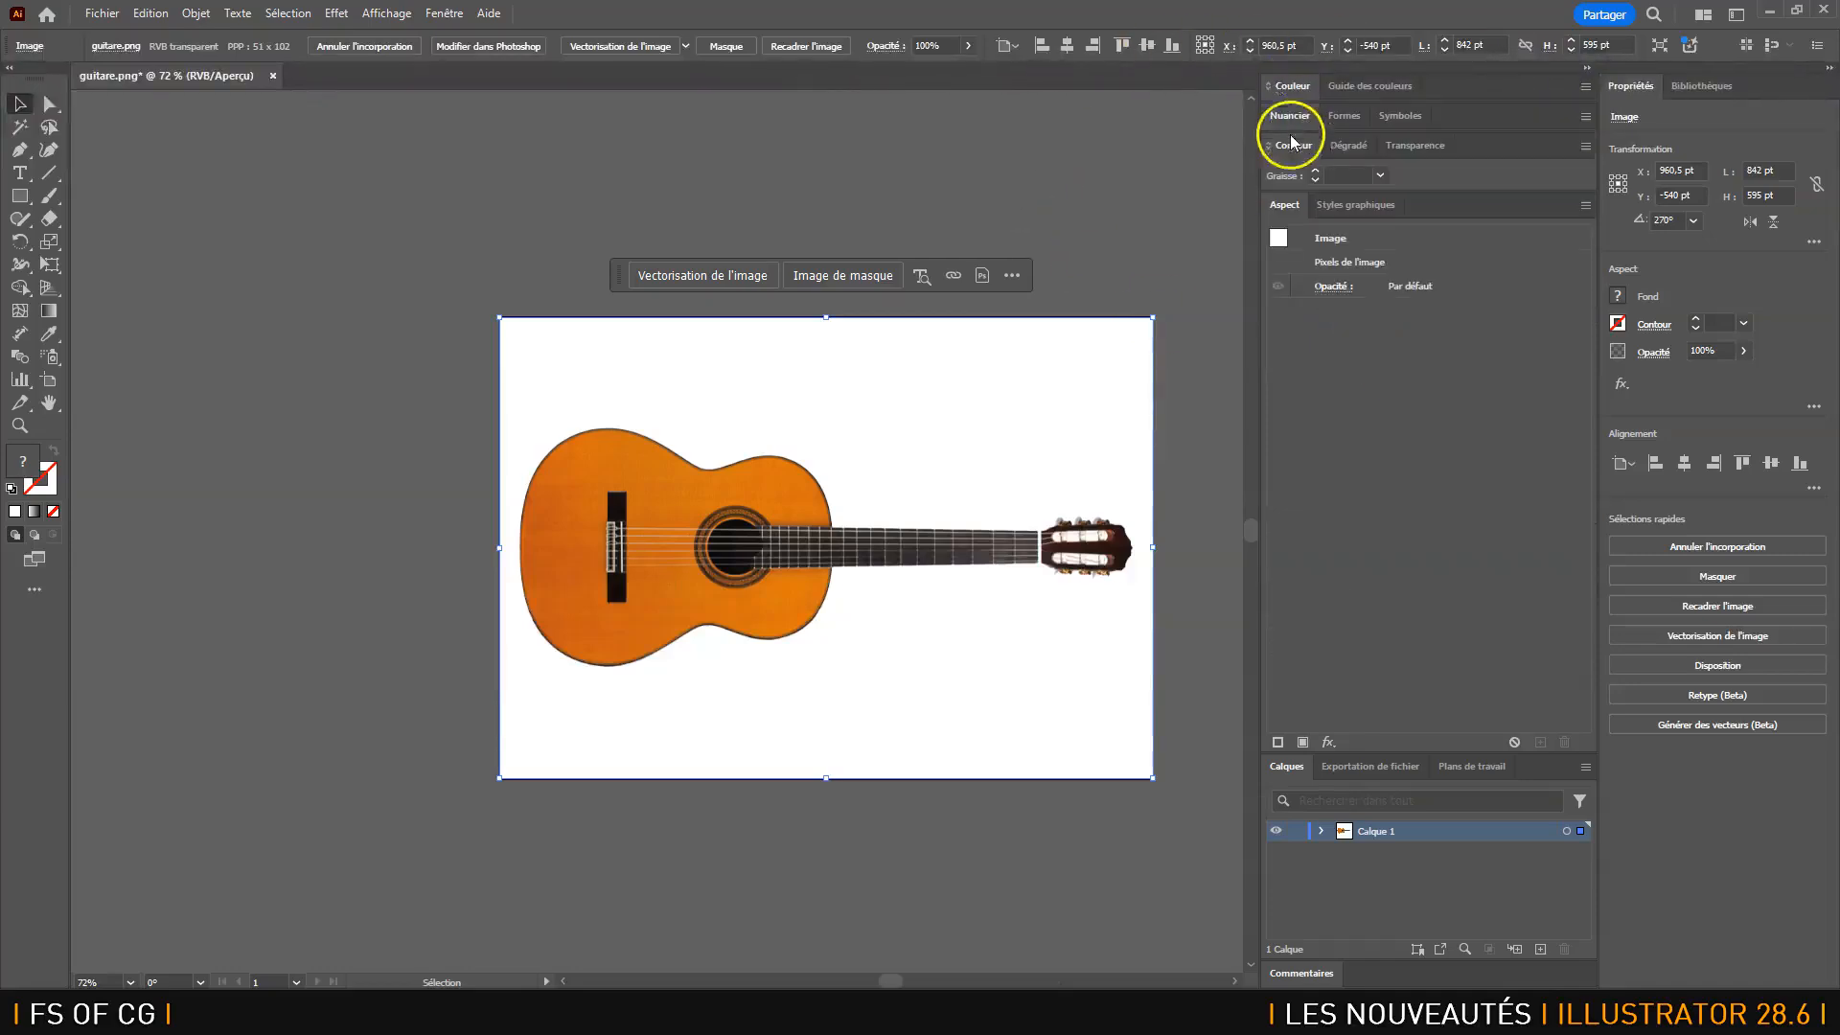
pyautogui.doubleClick(1293, 147)
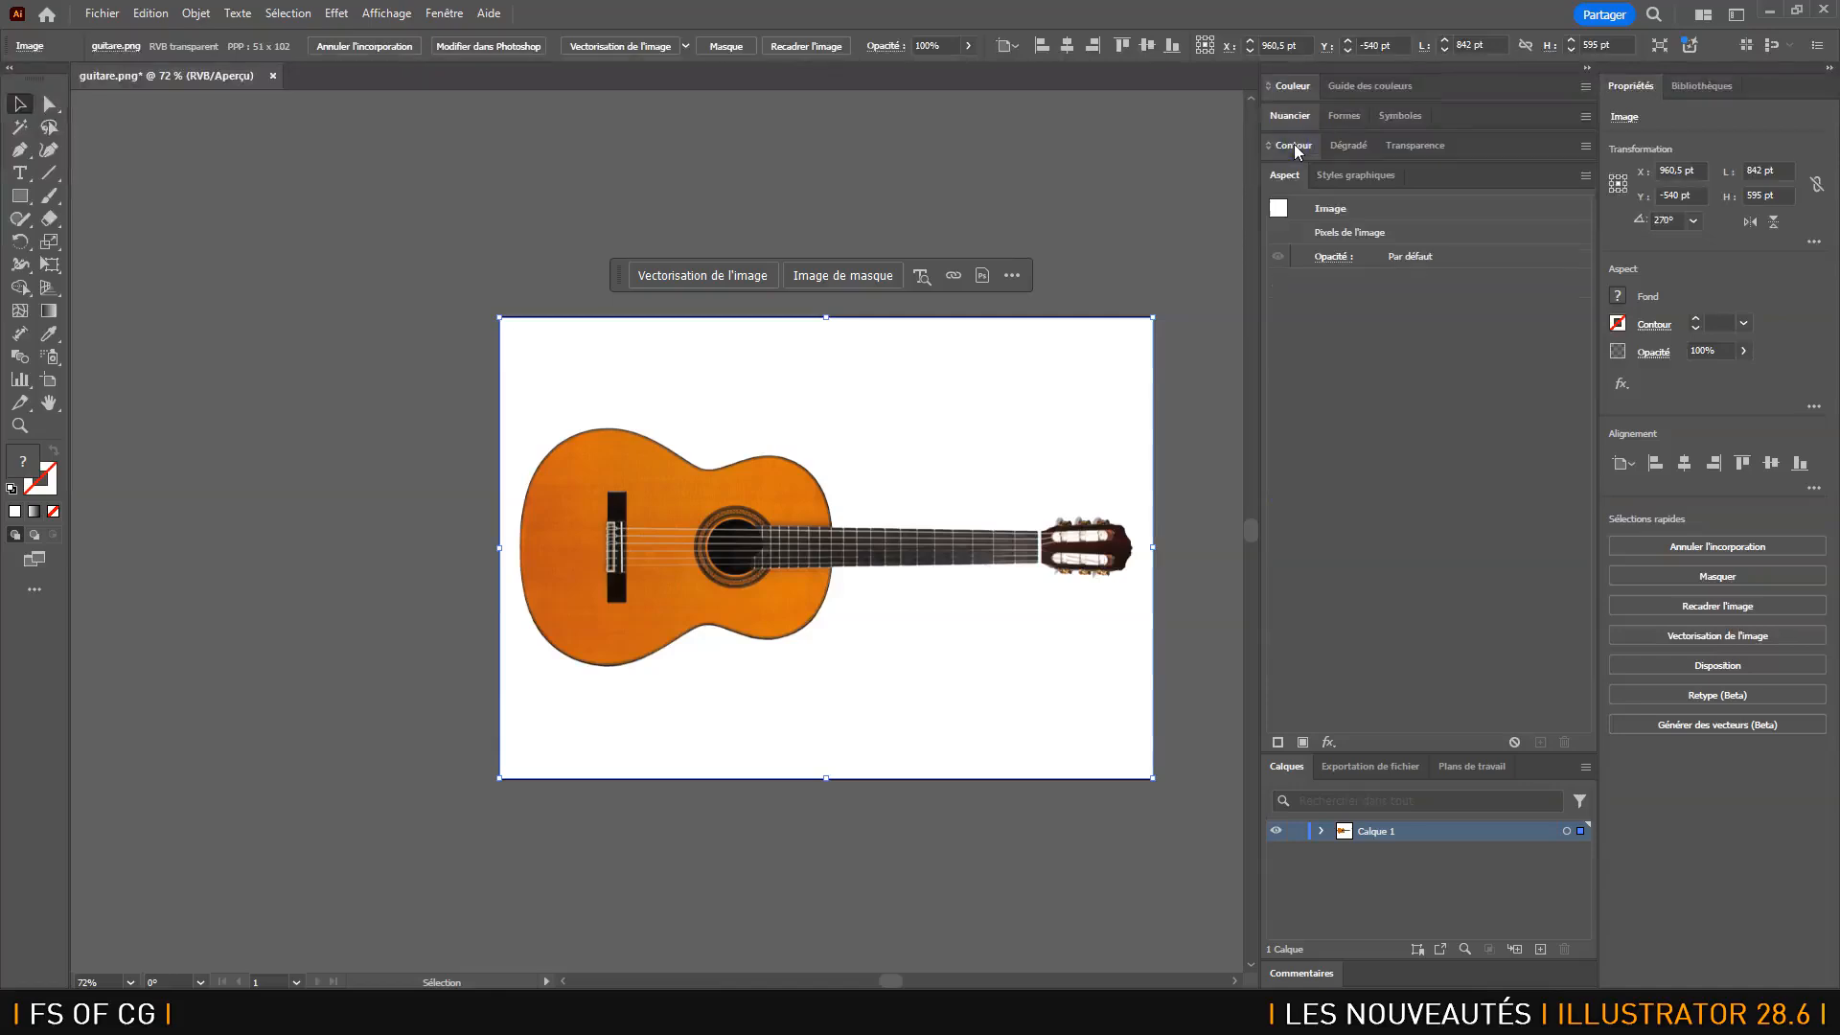
pyautogui.doubleClick(1292, 175)
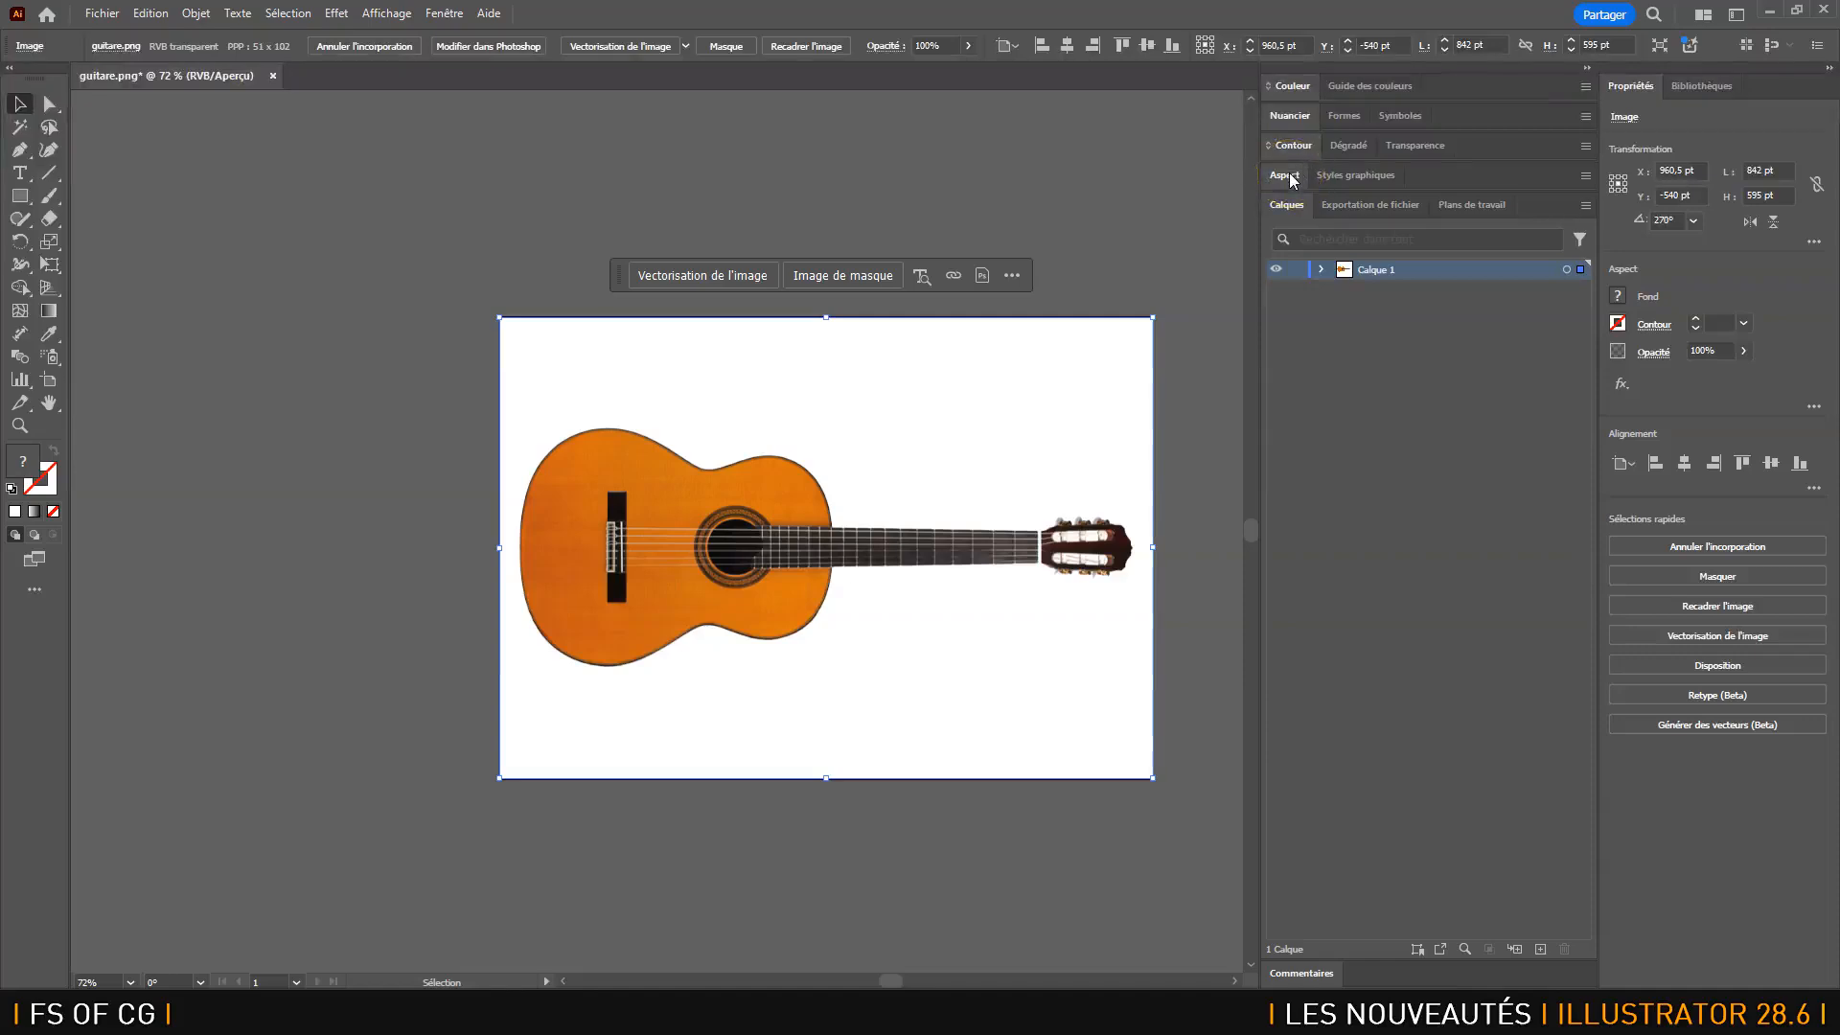
# - Rename the guitar image's layer as "base ref" and lock it
pyautogui.doubleClick(1381, 269)
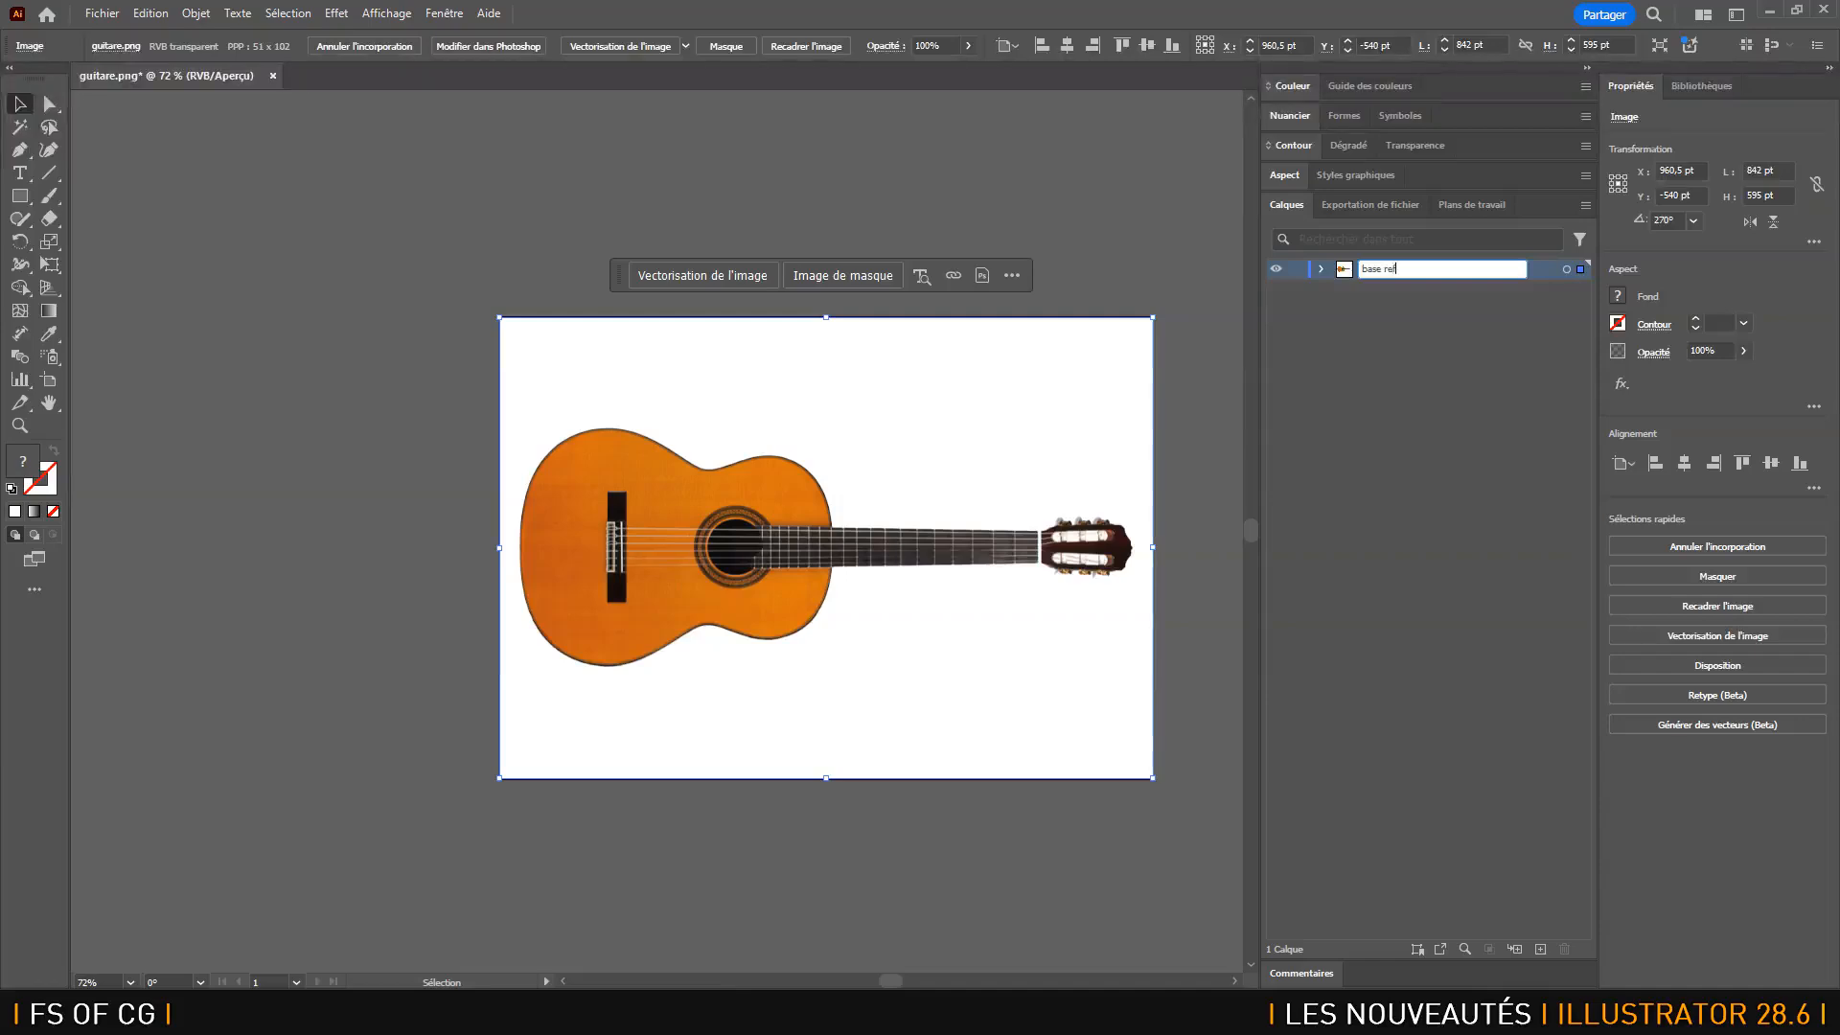
pyautogui.press('Return')
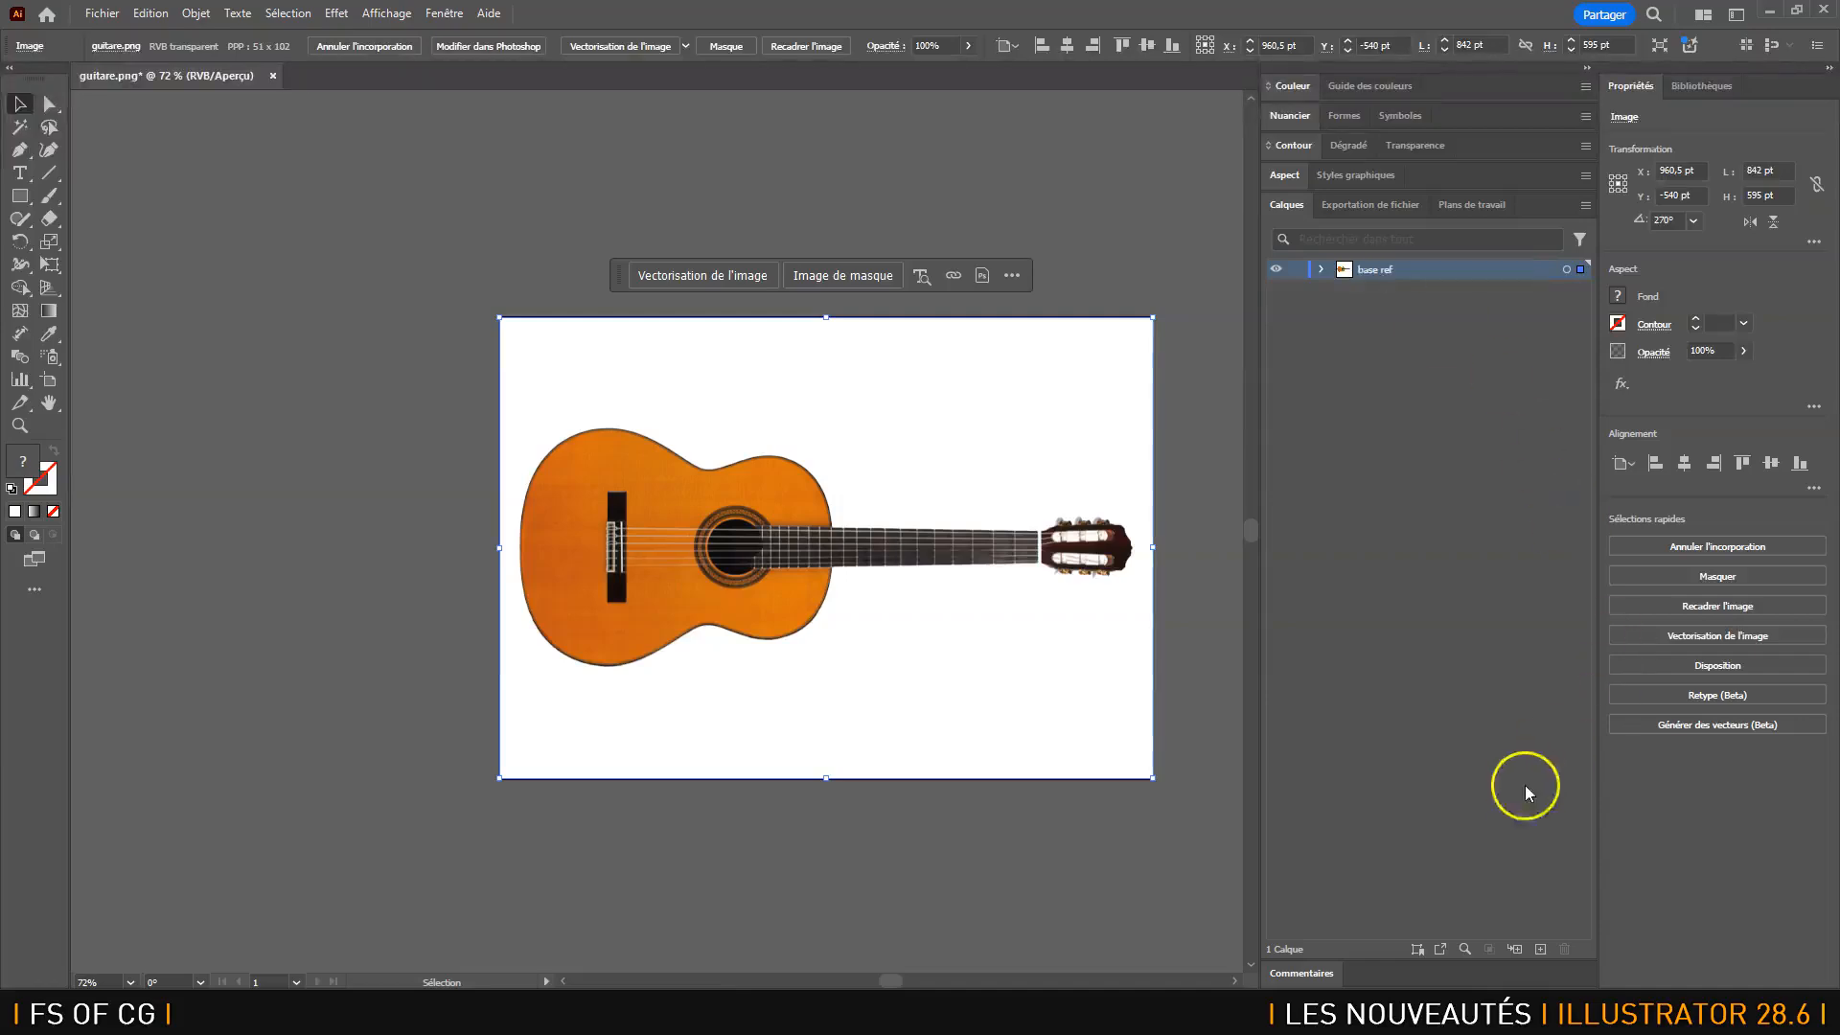
pyautogui.click(1297, 271)
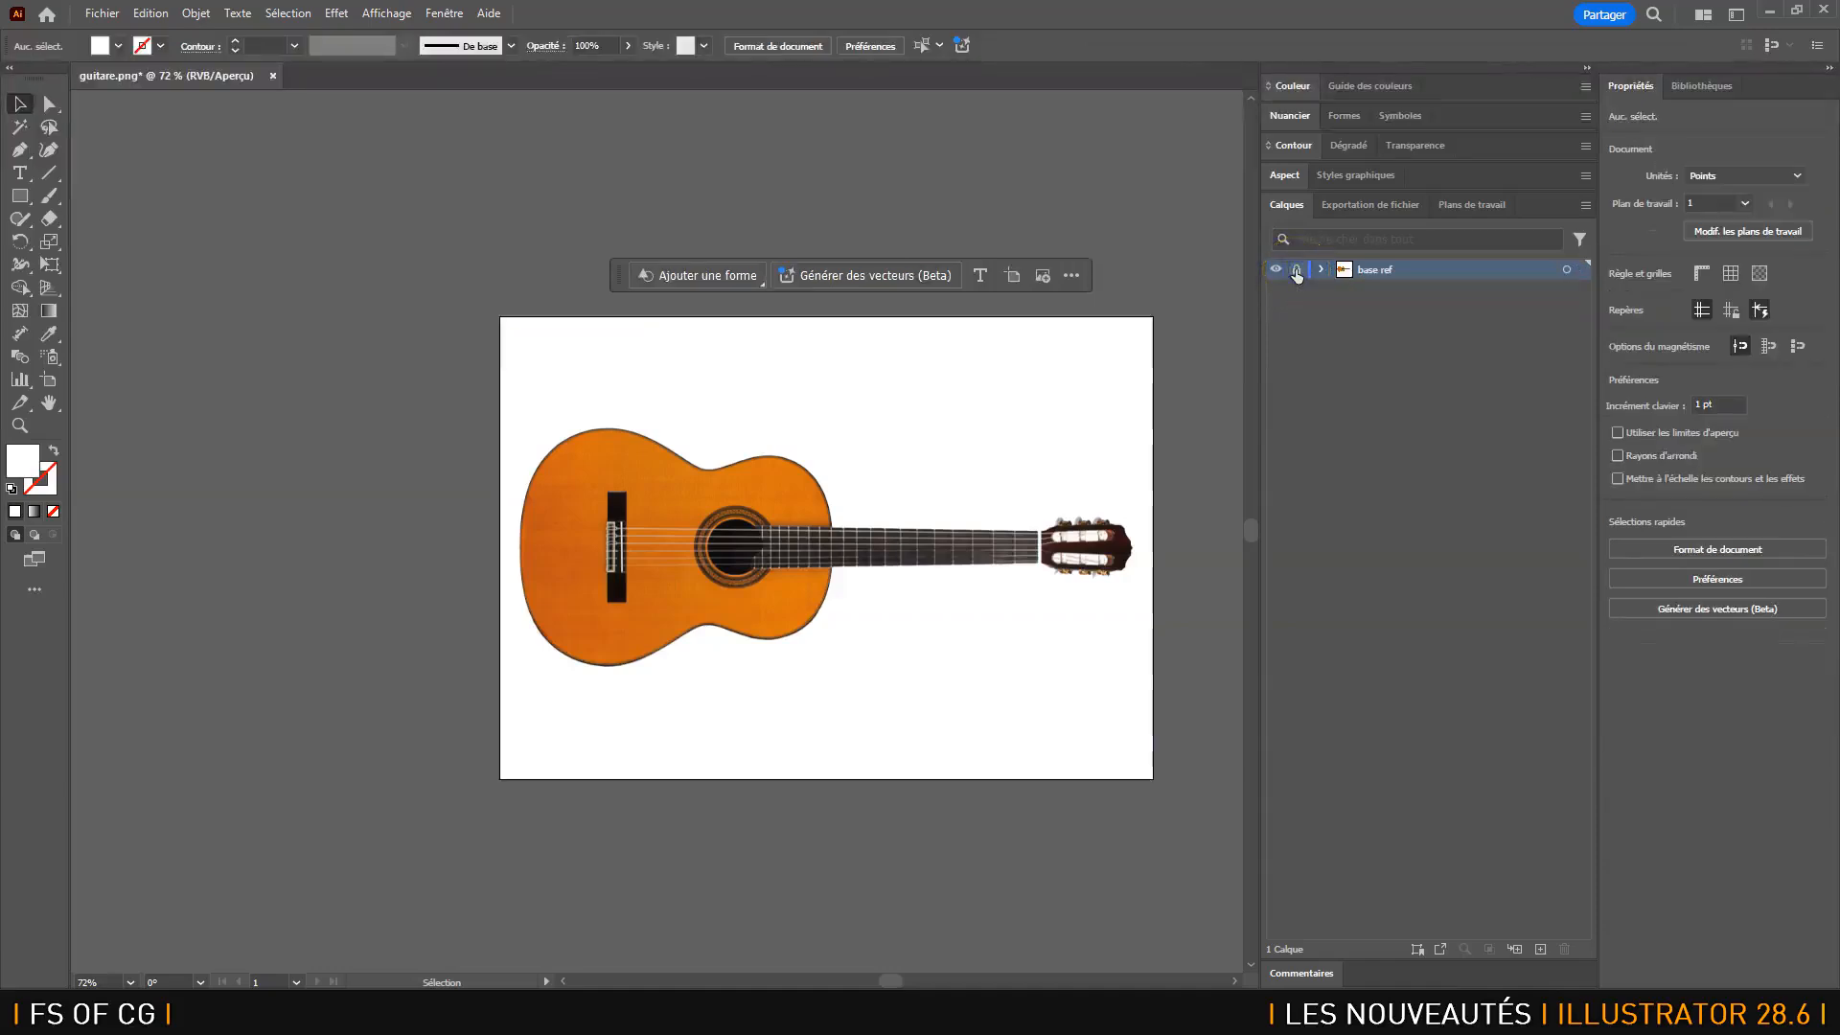
# - Add a new layer above base ref and name it "guitare"
pyautogui.click(1540, 949)
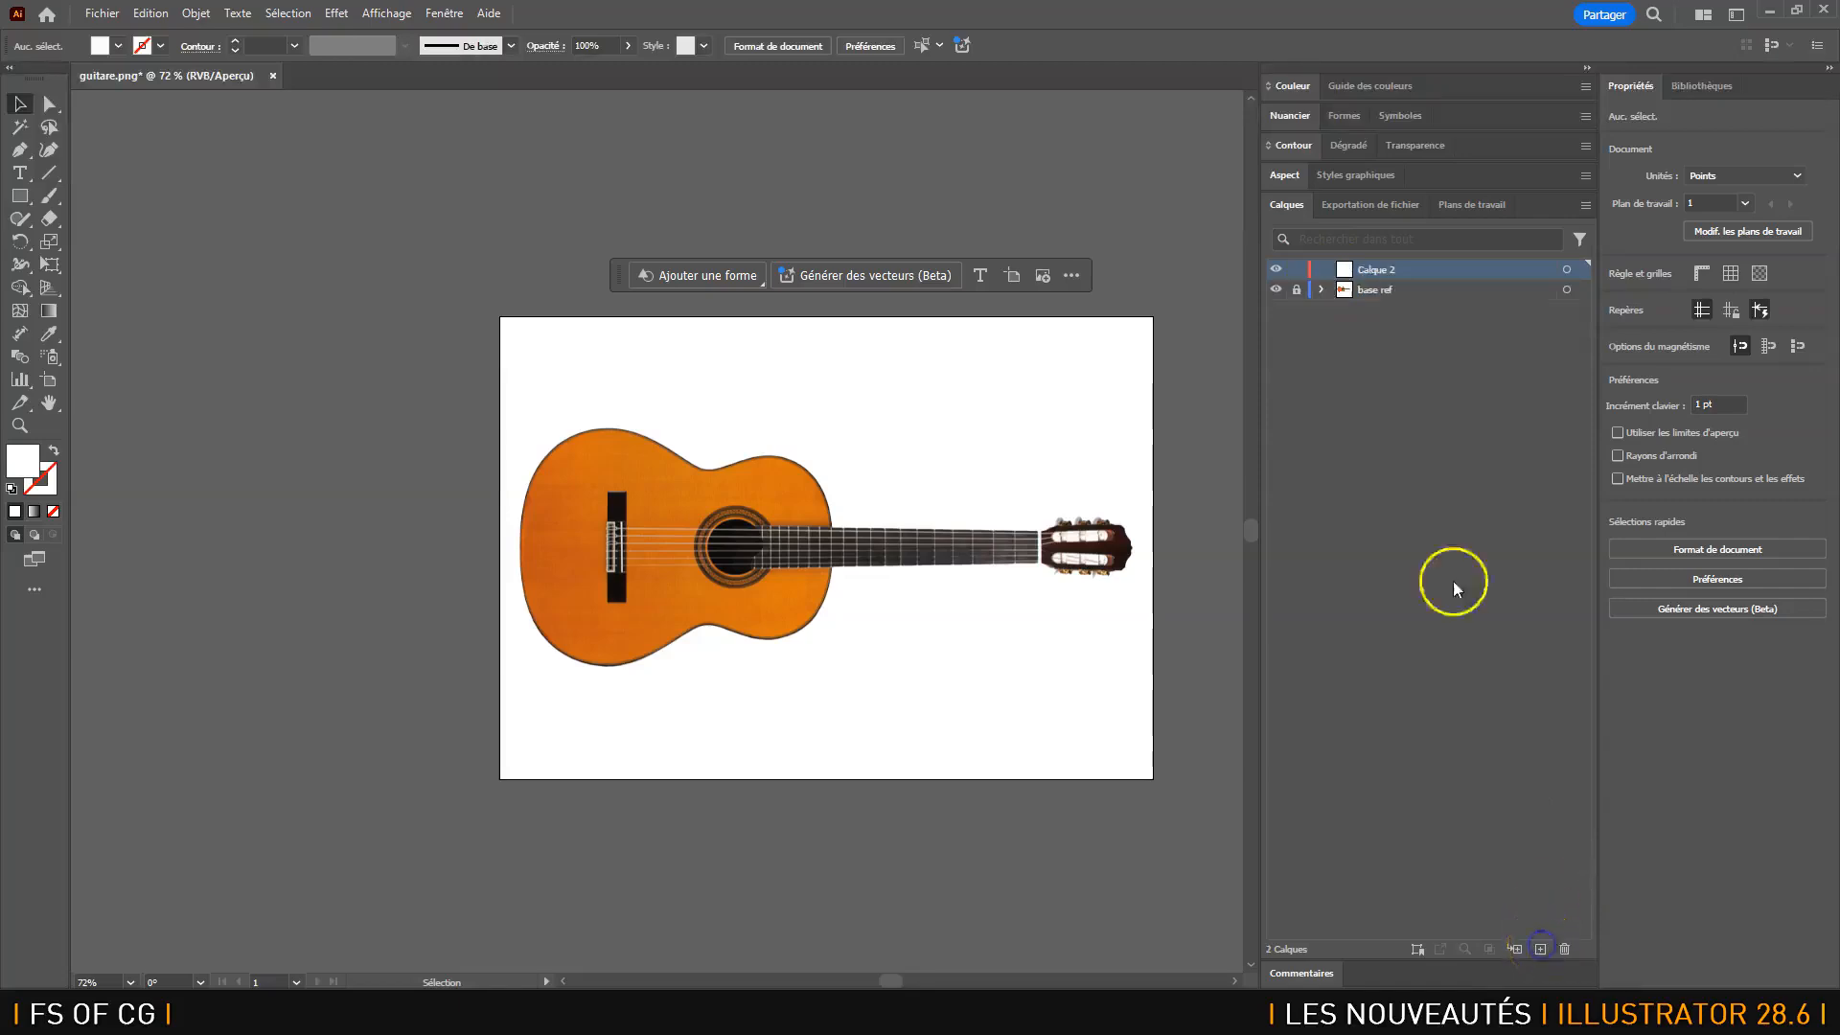
pyautogui.doubleClick(1376, 269)
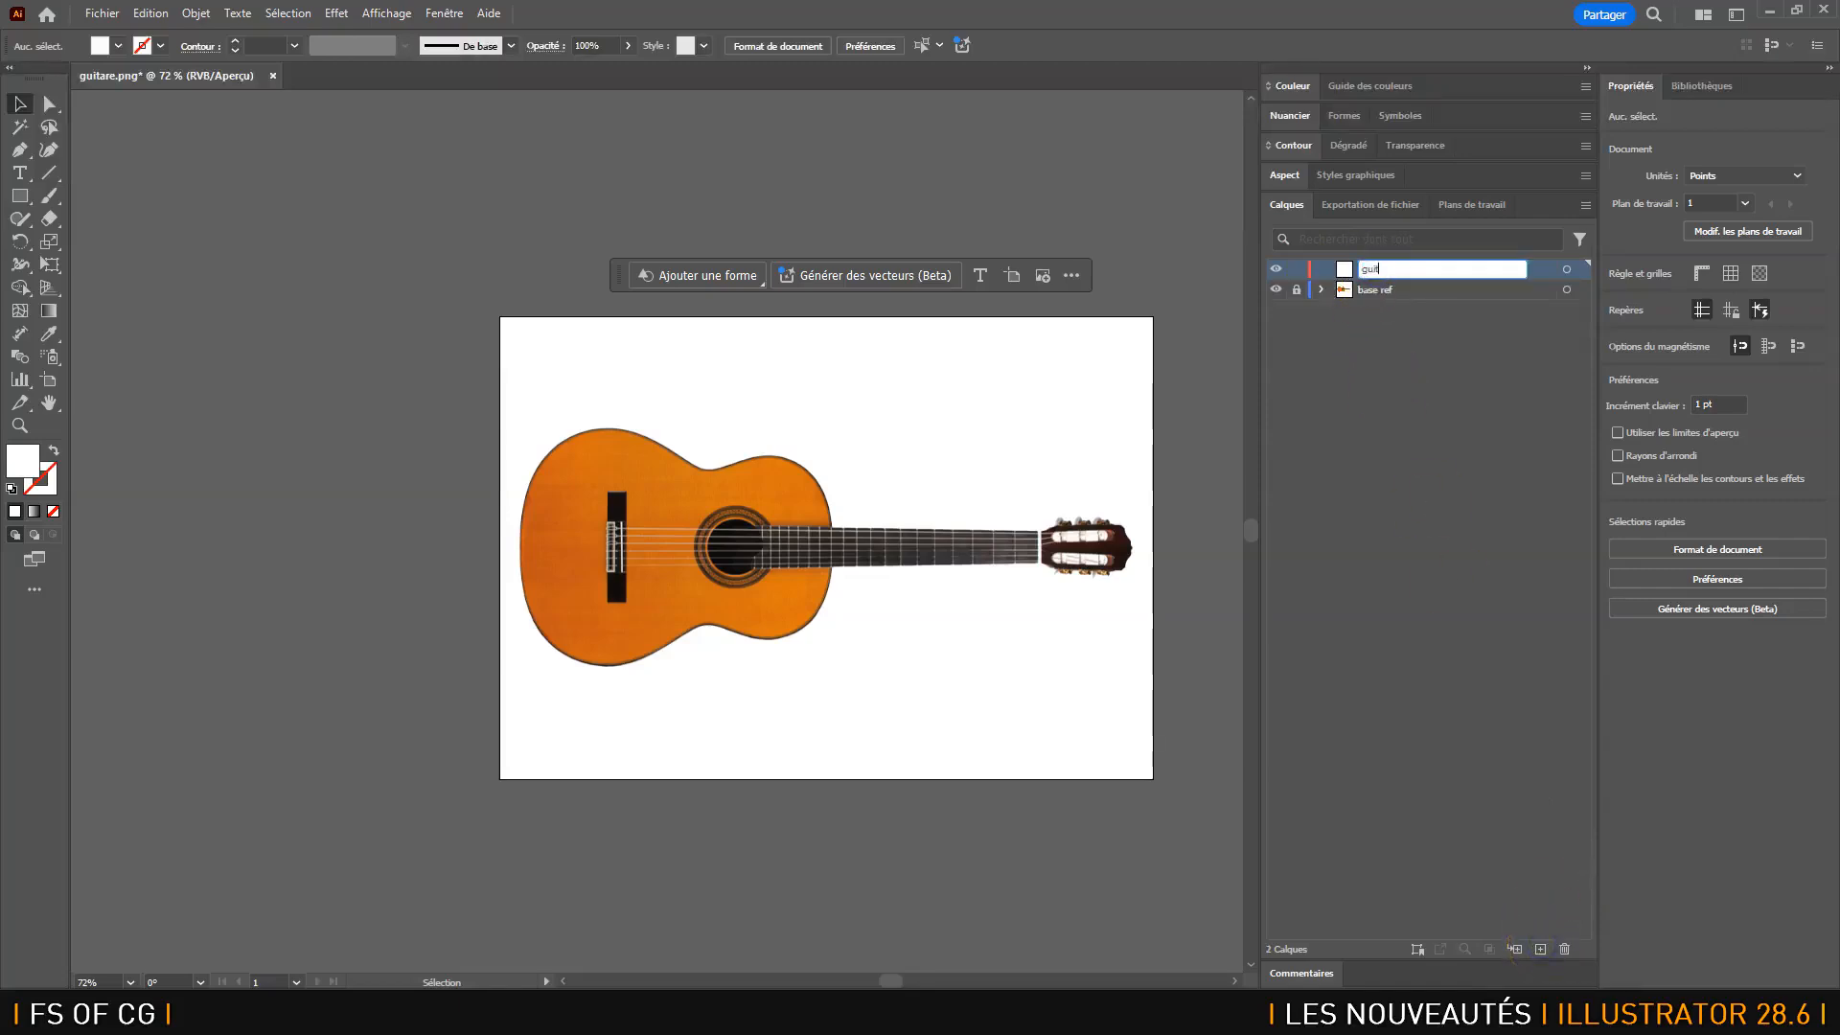
pyautogui.press('Return')
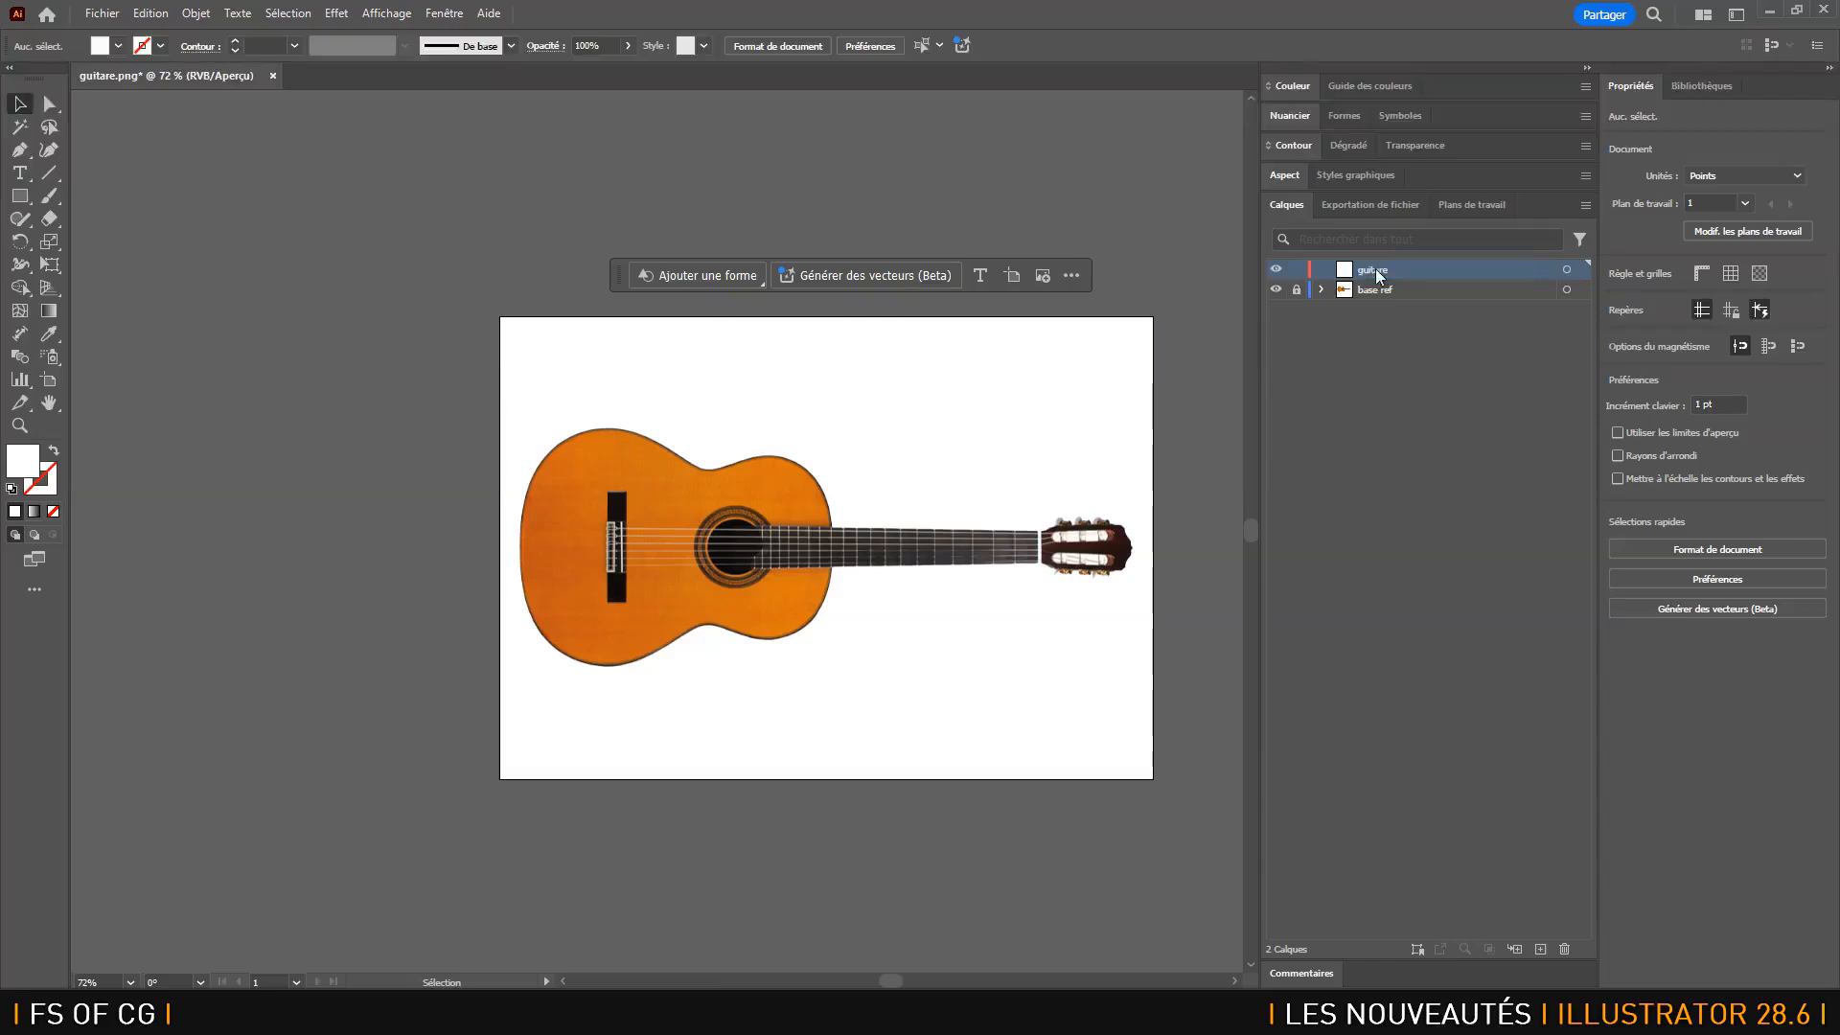
# - Draw a rectangle about 24.5 × 143.4 pt over the guitar's bridge on the guitare layer
pyautogui.hotkey('ctrl', '0')
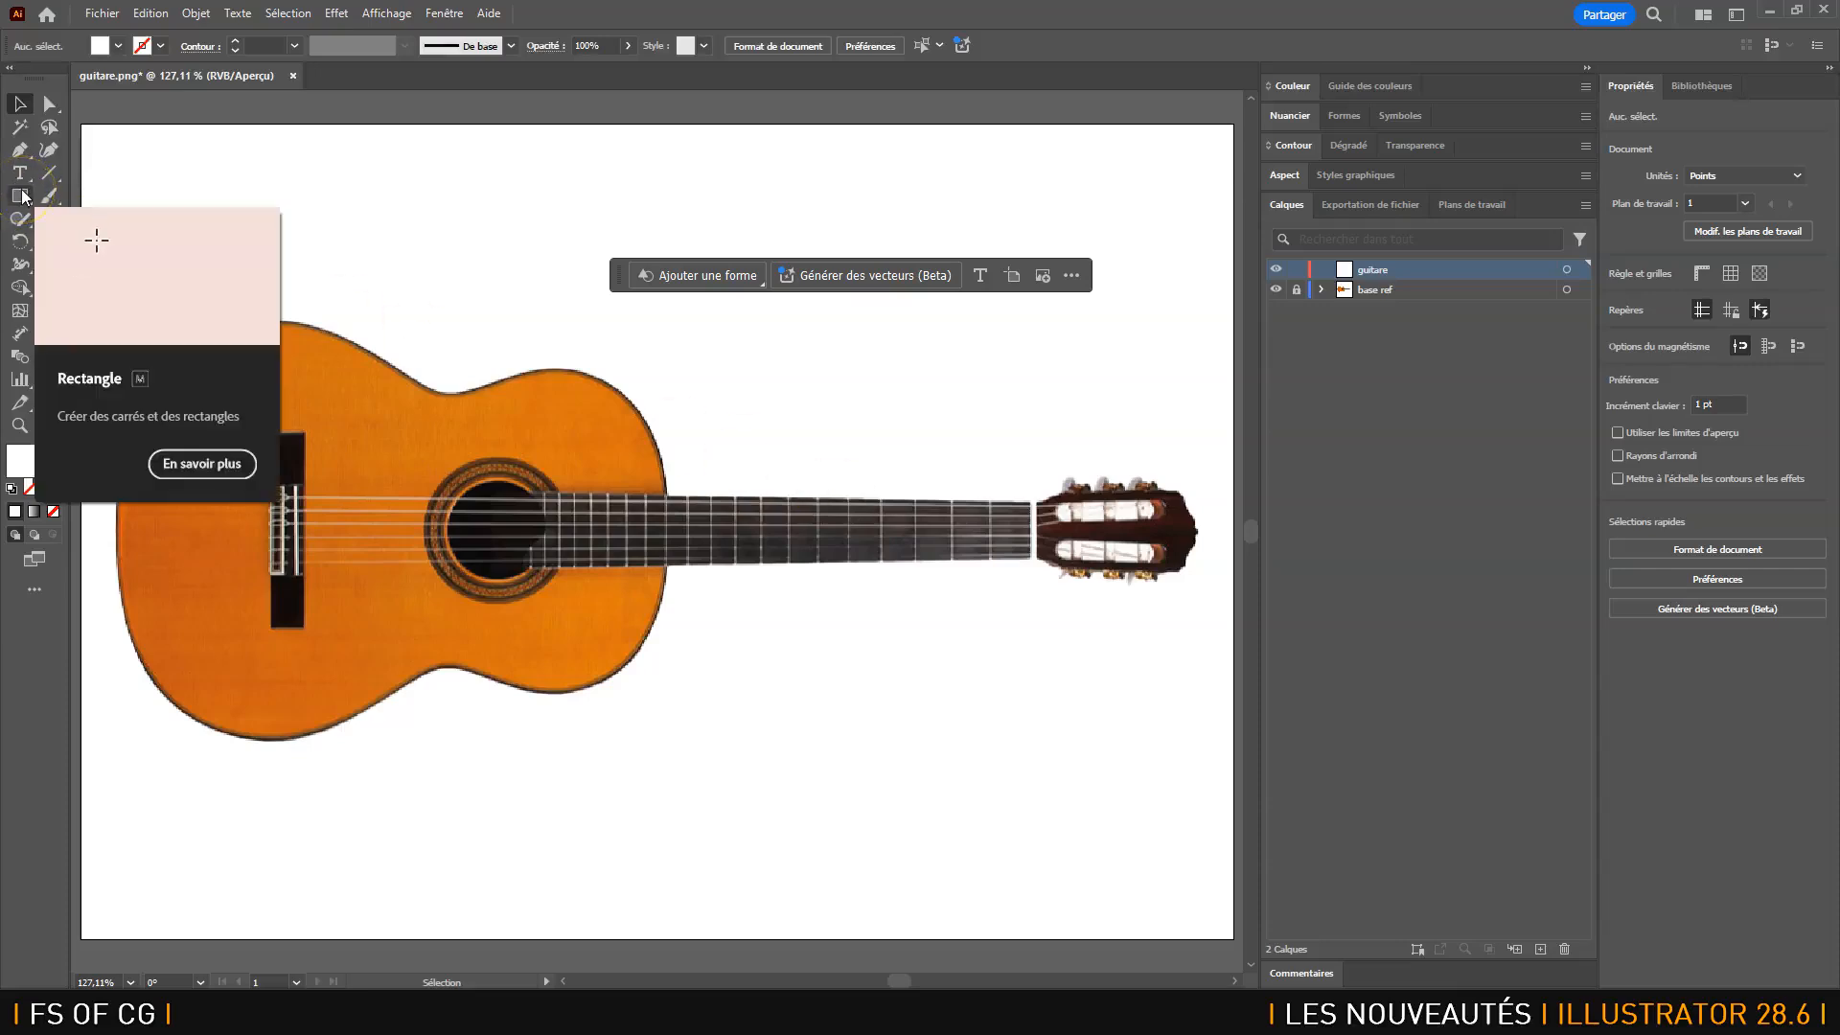
pyautogui.click(365, 477)
pyautogui.moveTo(20, 195); pyautogui.dragTo(88, 199)
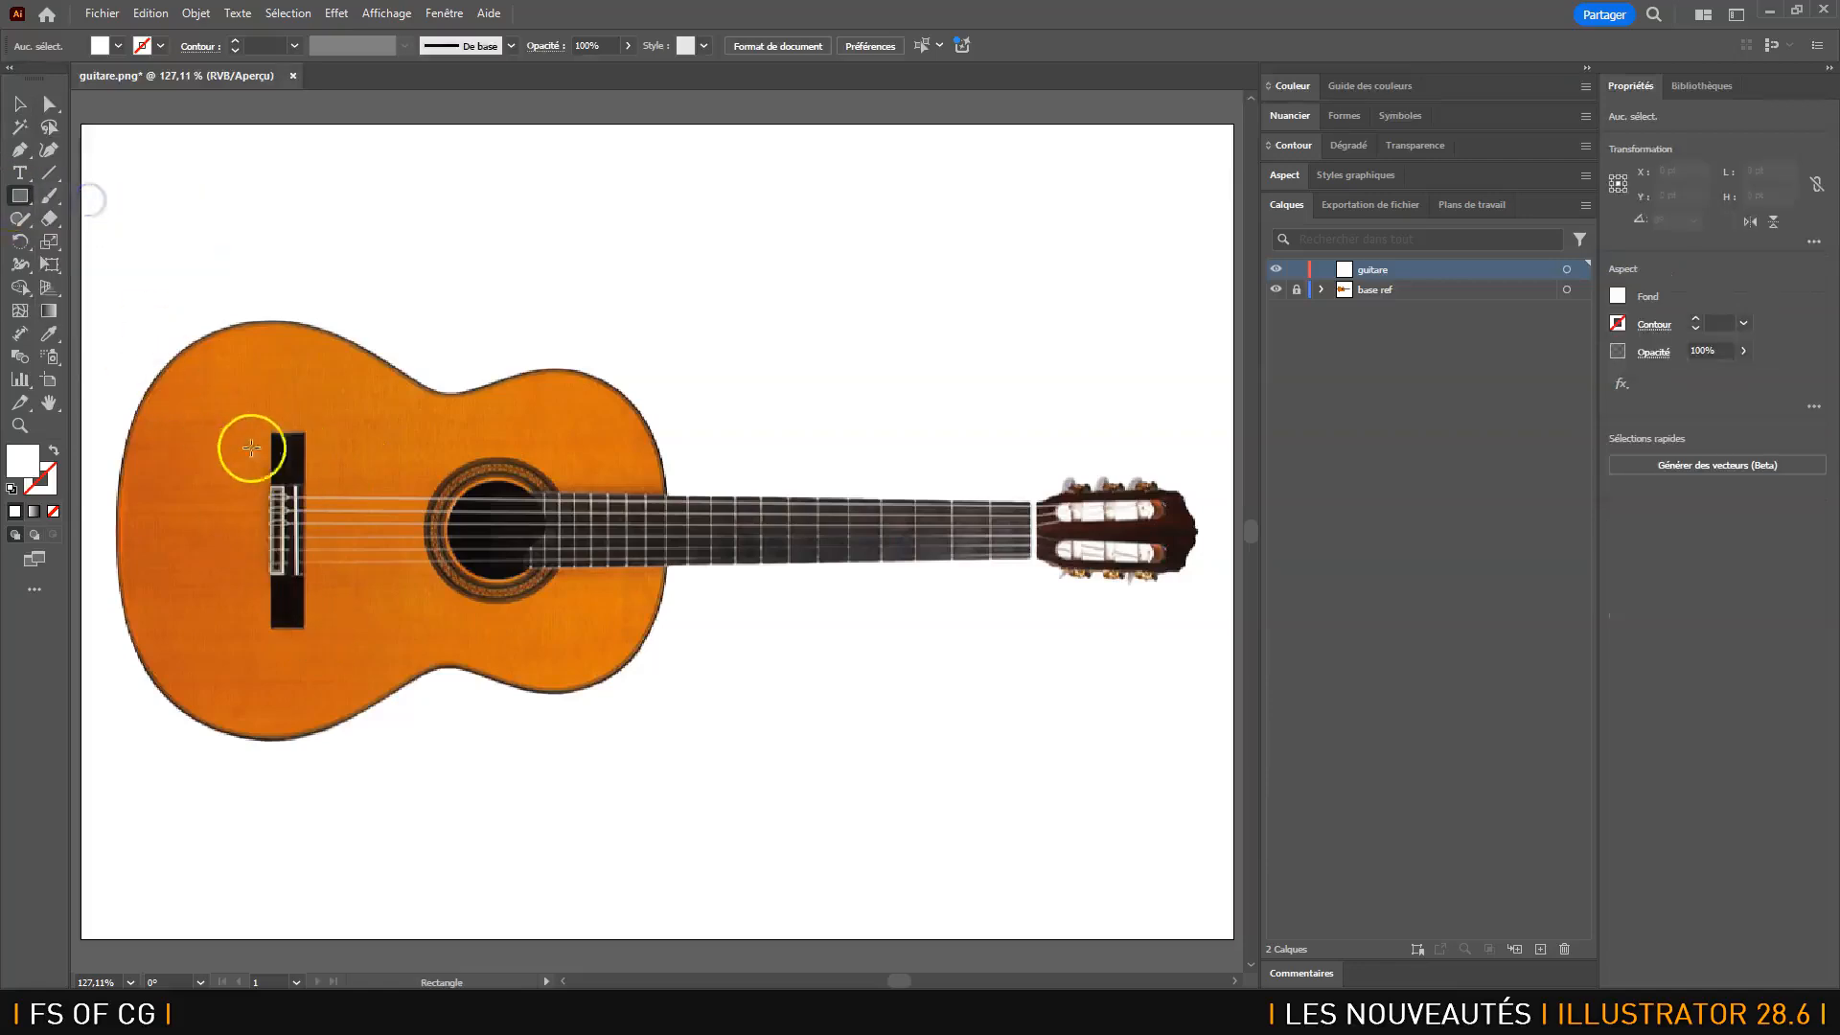
pyautogui.moveTo(275, 440); pyautogui.dragTo(305, 631)
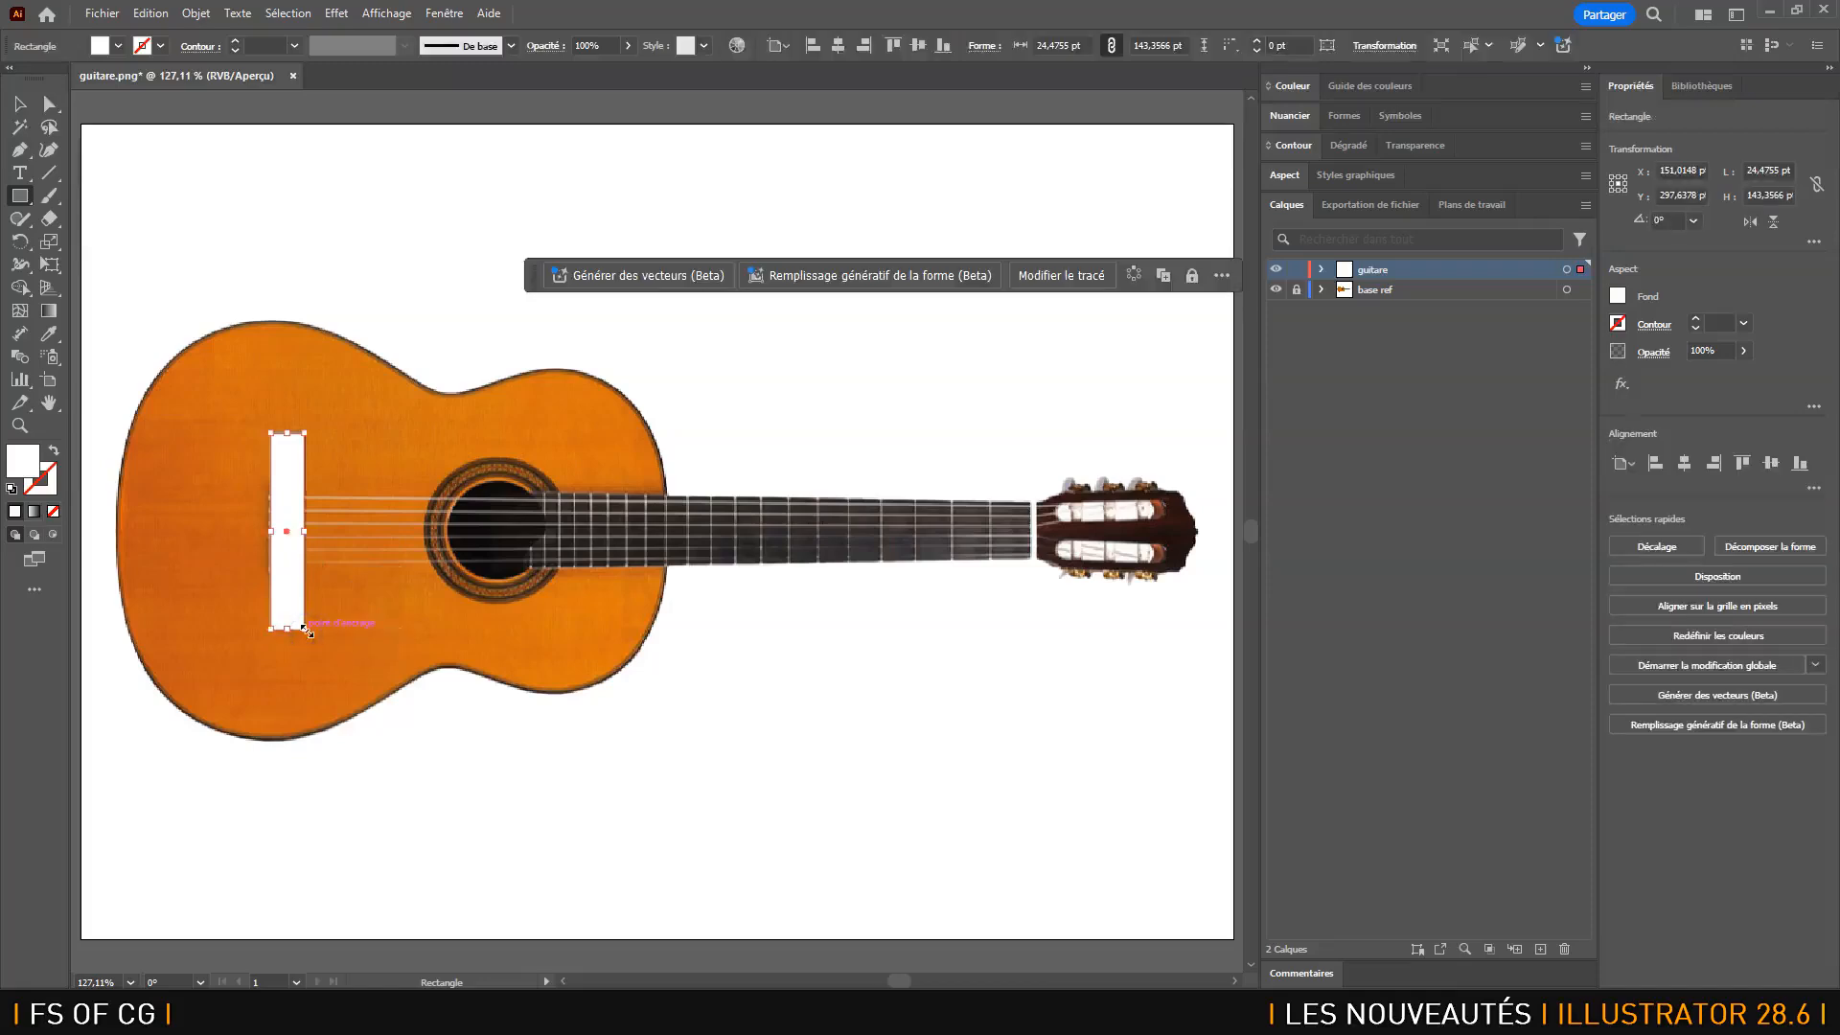
# - Fill the bridge rectangle with the dark brown sampled from the photo's headstock using the Eyedropper
pyautogui.click(50, 333)
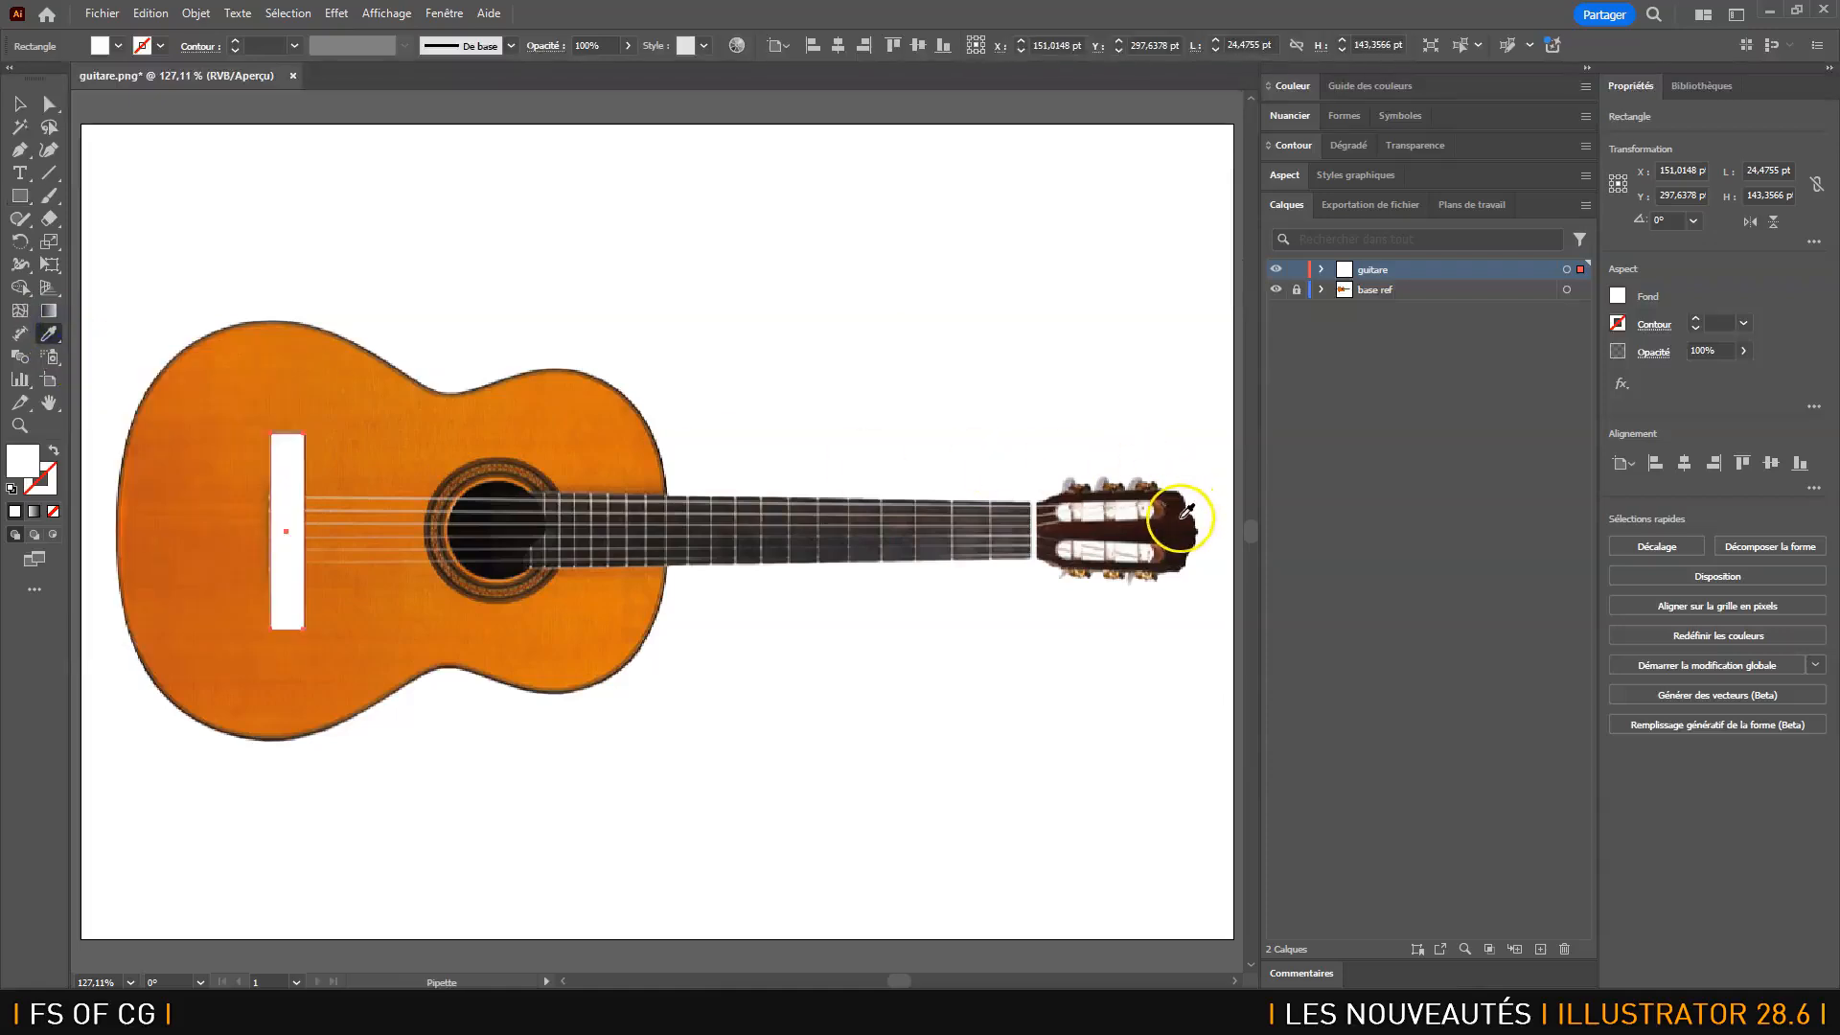
pyautogui.click(1185, 514)
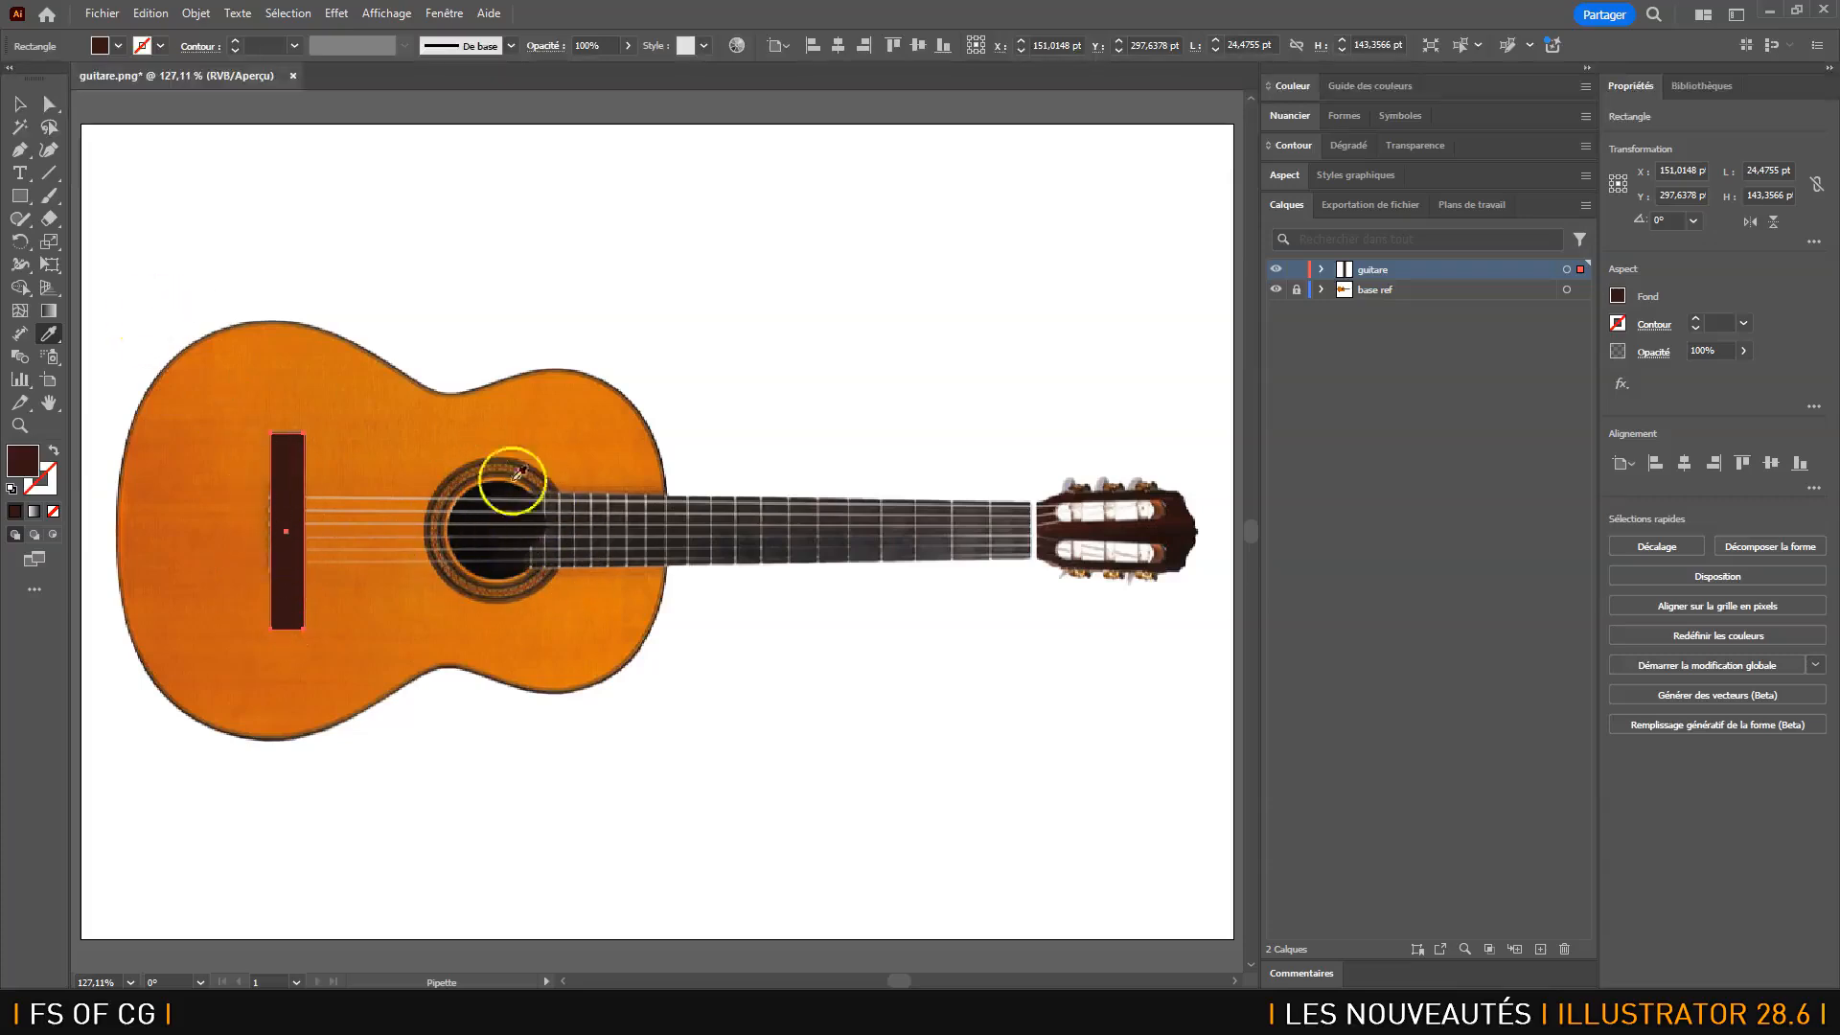
# - Draw a circle about 75.5 pt in diameter over the guitar's sound hole and fill it with black, 000000
pyautogui.click(14, 196)
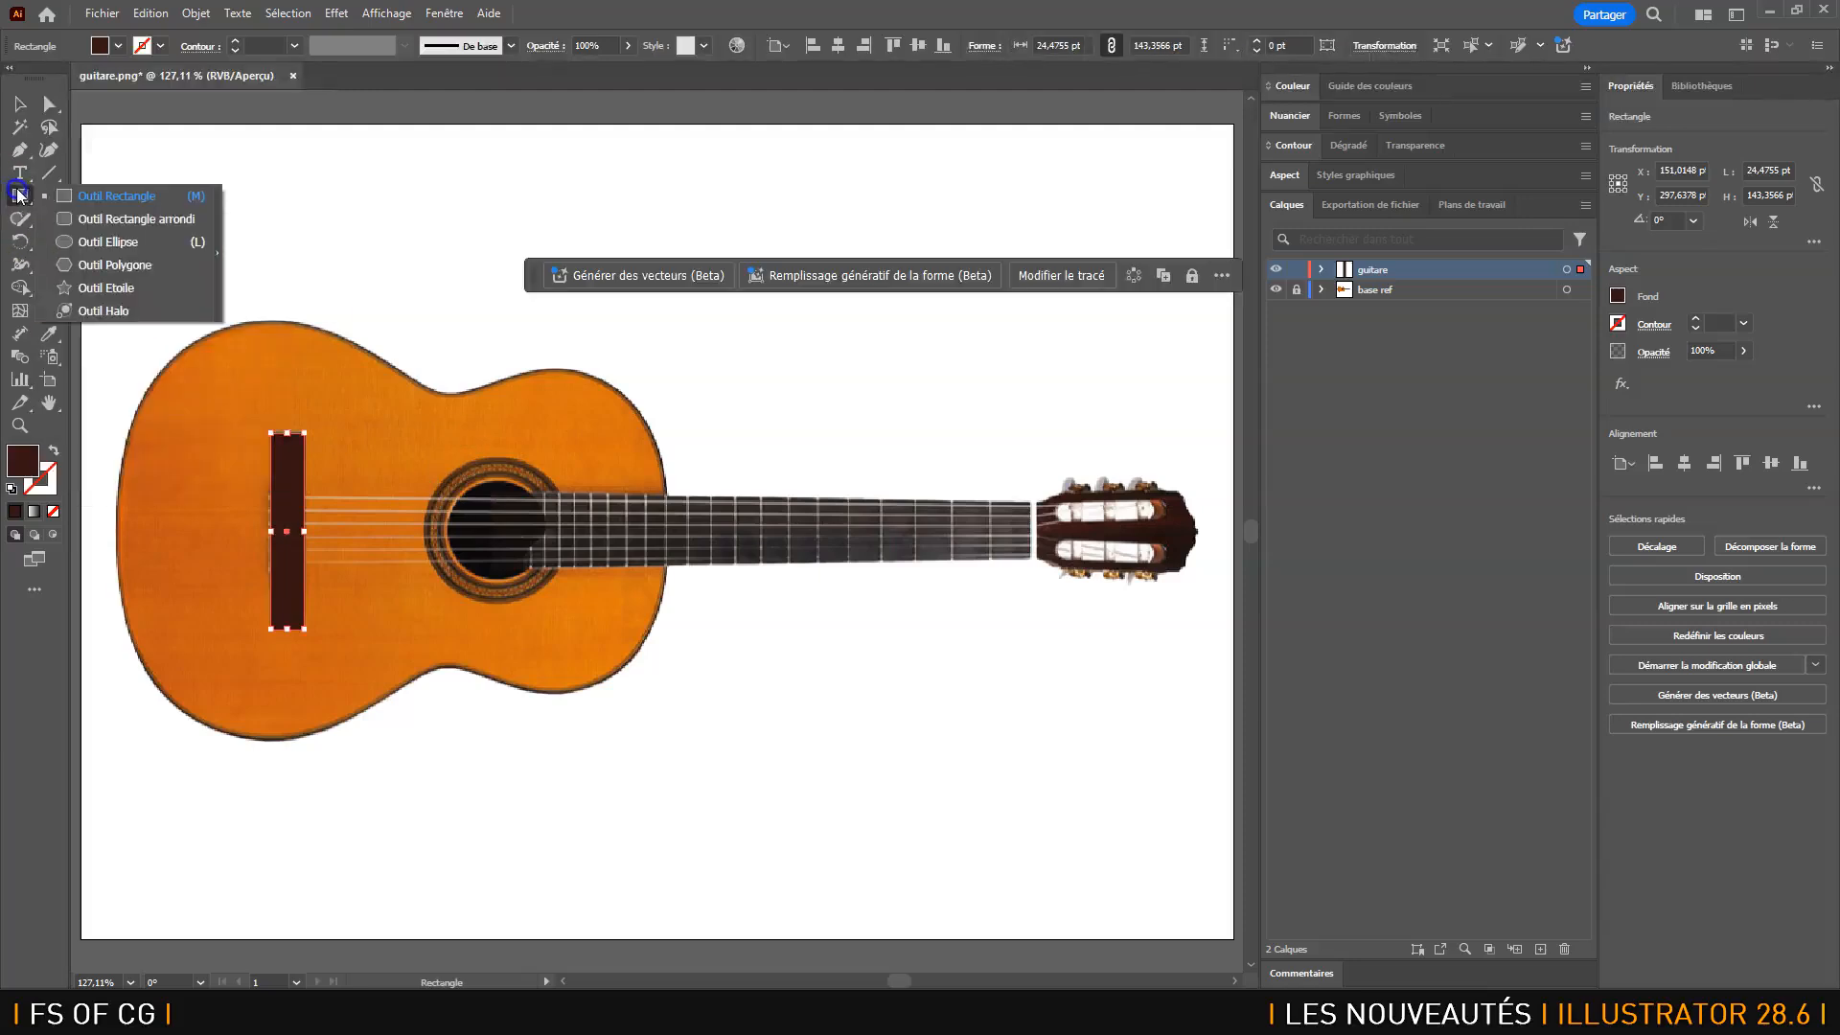
pyautogui.click(108, 242)
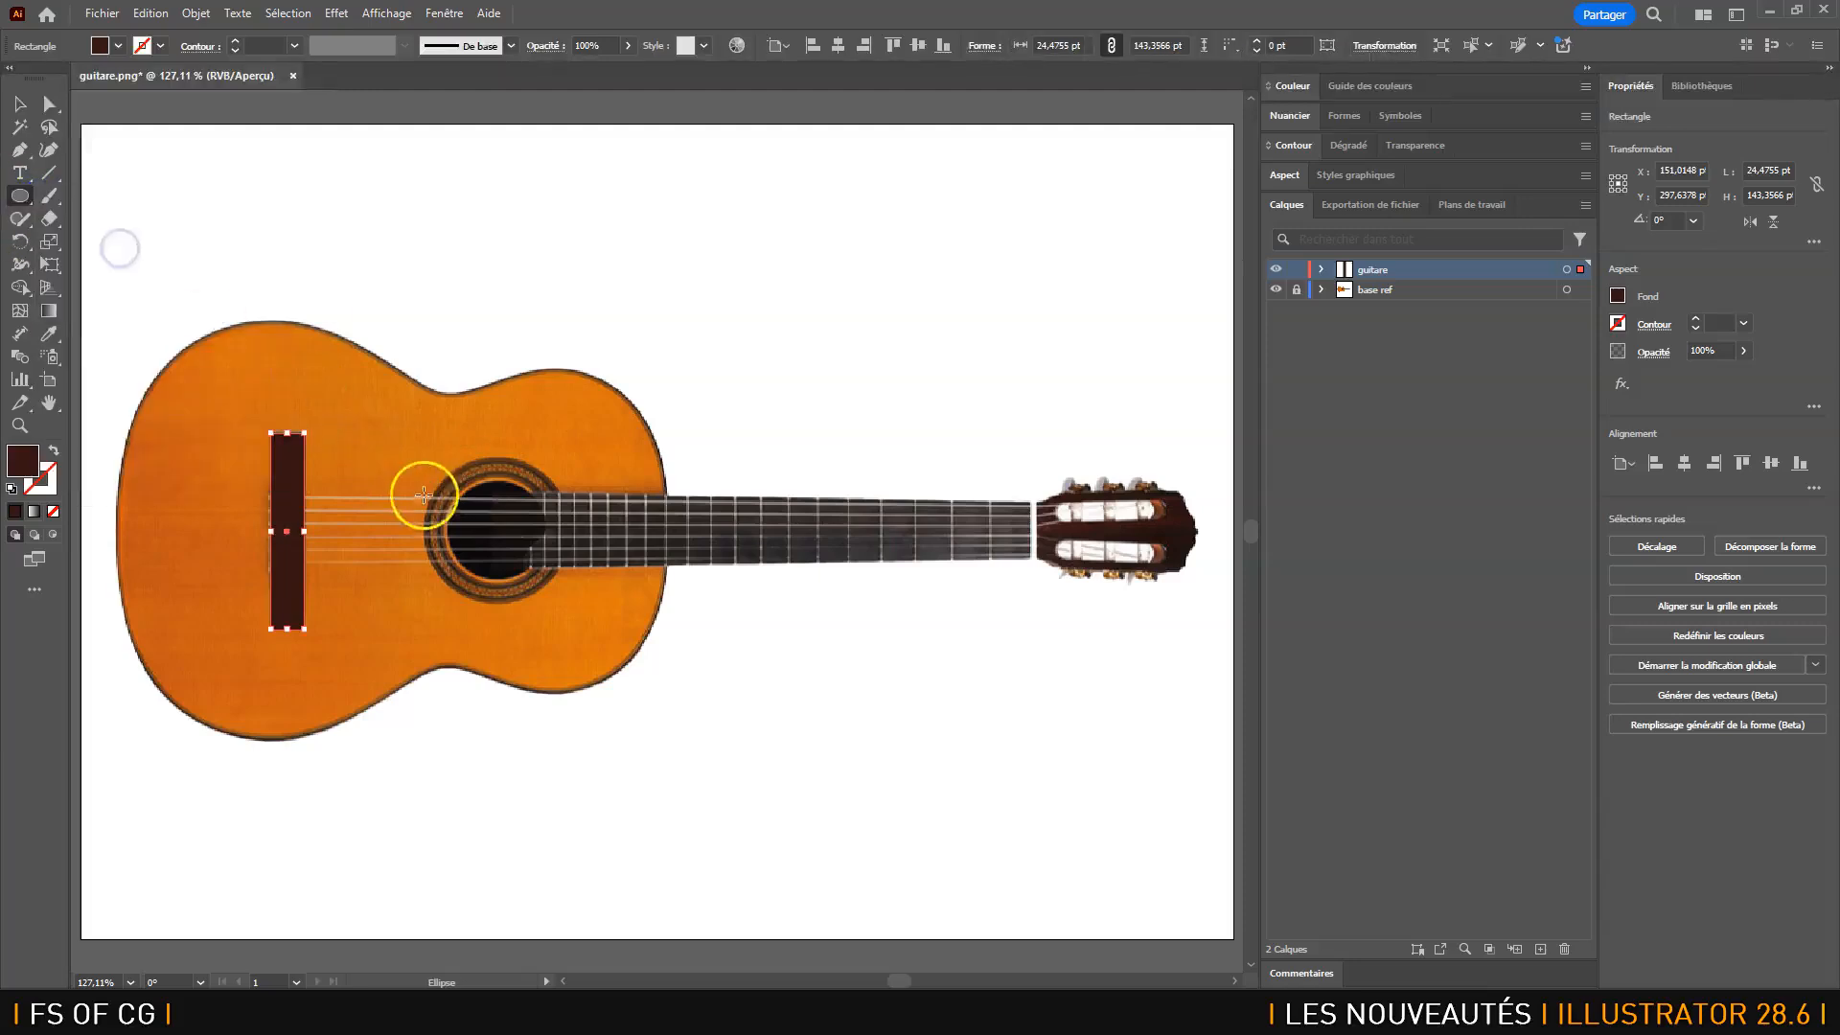
pyautogui.moveTo(447, 477); pyautogui.dragTo(550, 565)
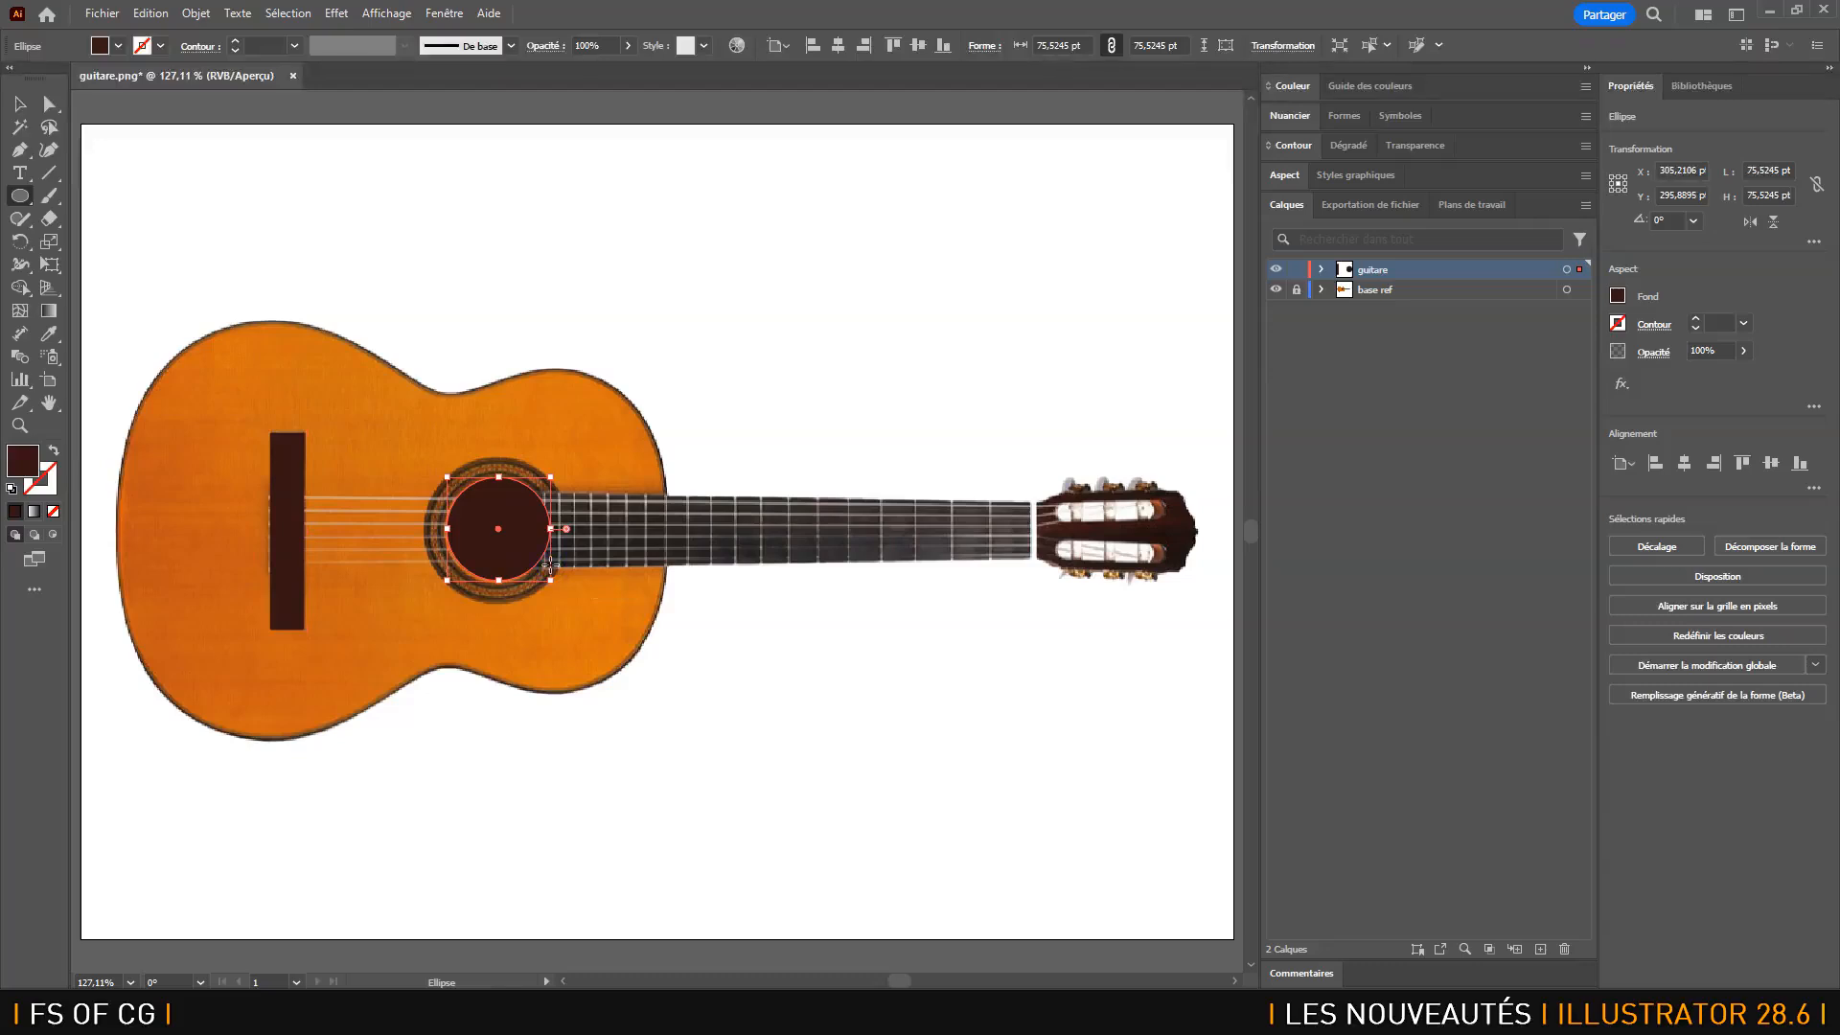
pyautogui.doubleClick(31, 462)
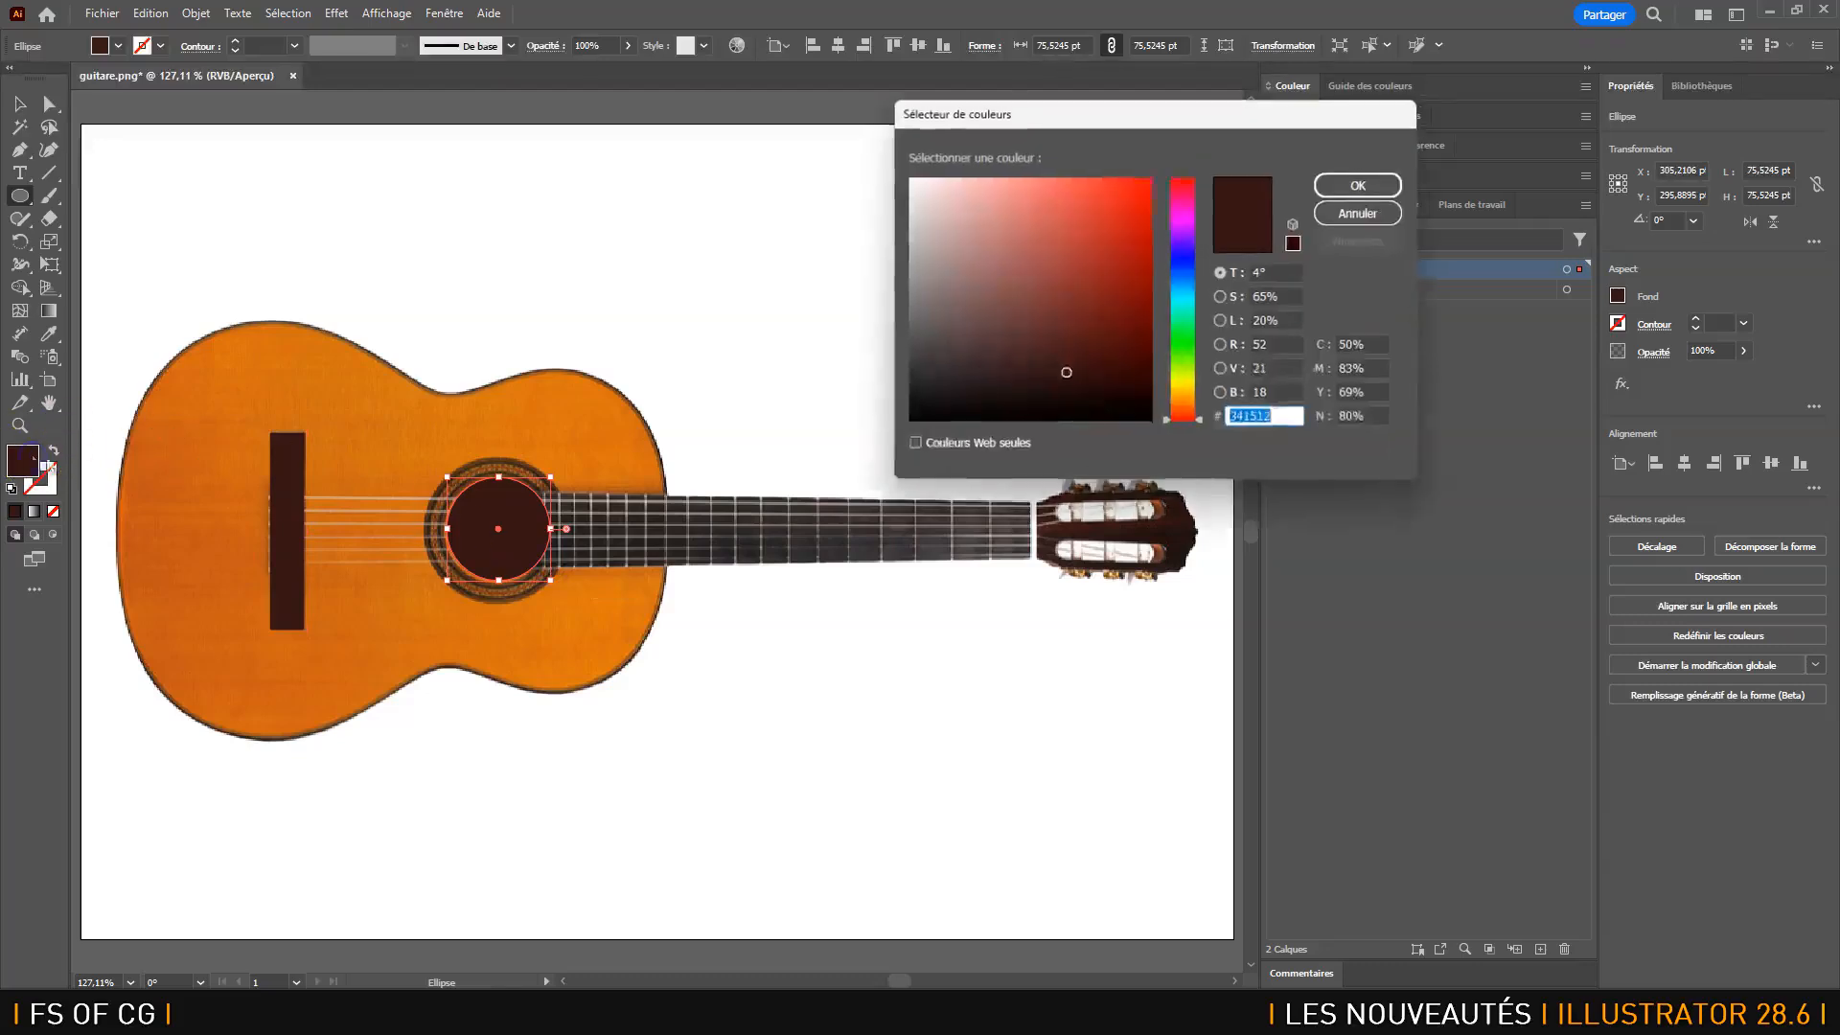
pyautogui.moveTo(994, 336); pyautogui.dragTo(874, 460)
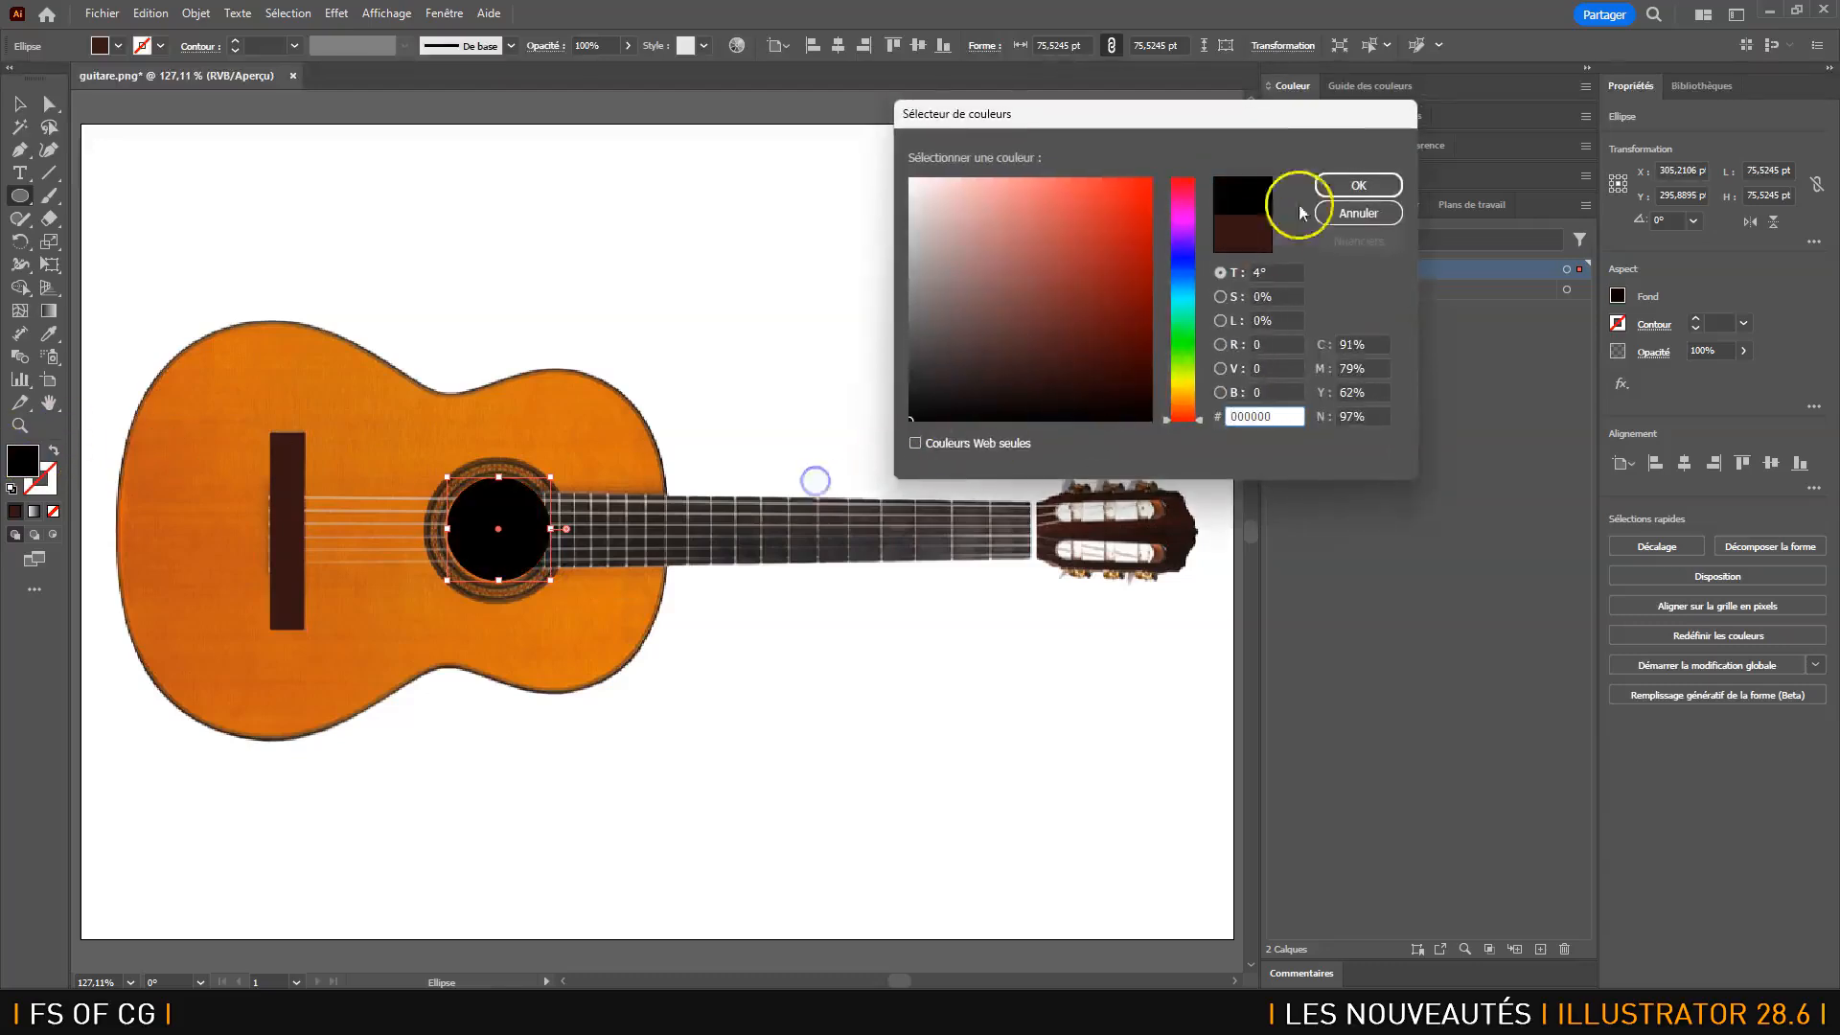
pyautogui.click(1356, 185)
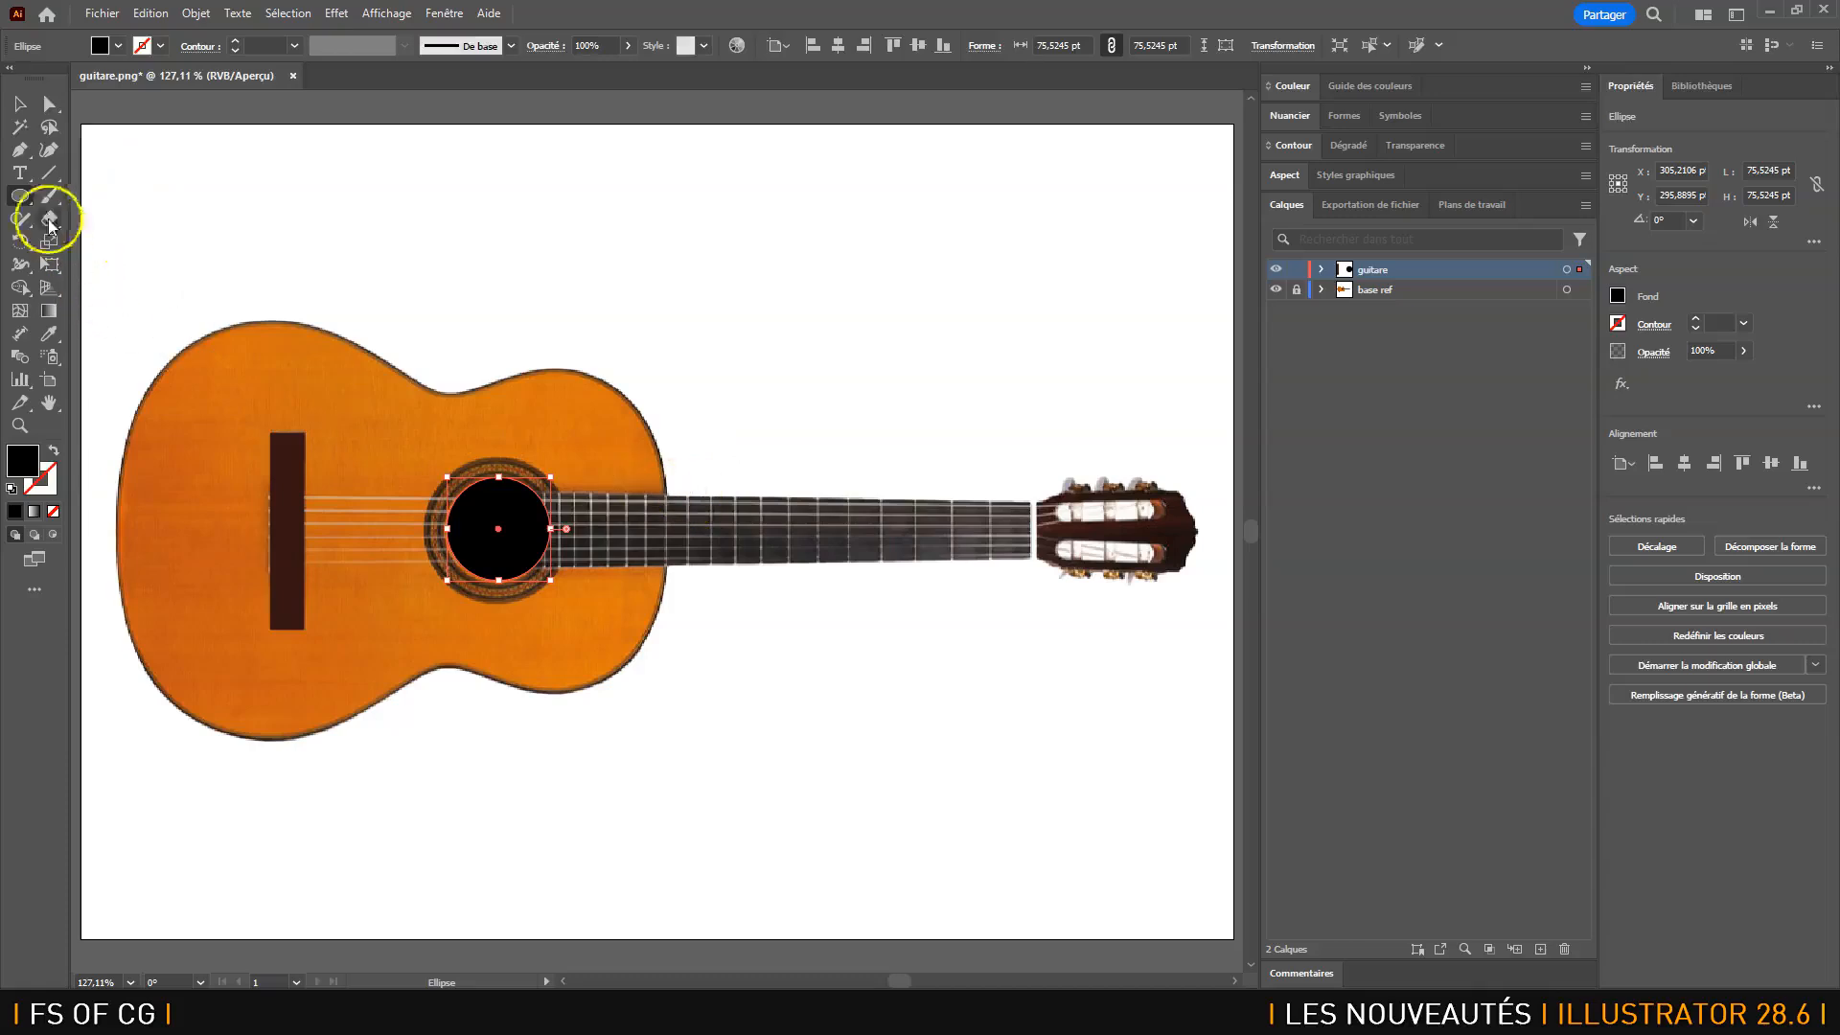
# - Trace the guitar's neck with the Pen tool as a closed four-sided shape from the nut to the sound hole
pyautogui.click(19, 149)
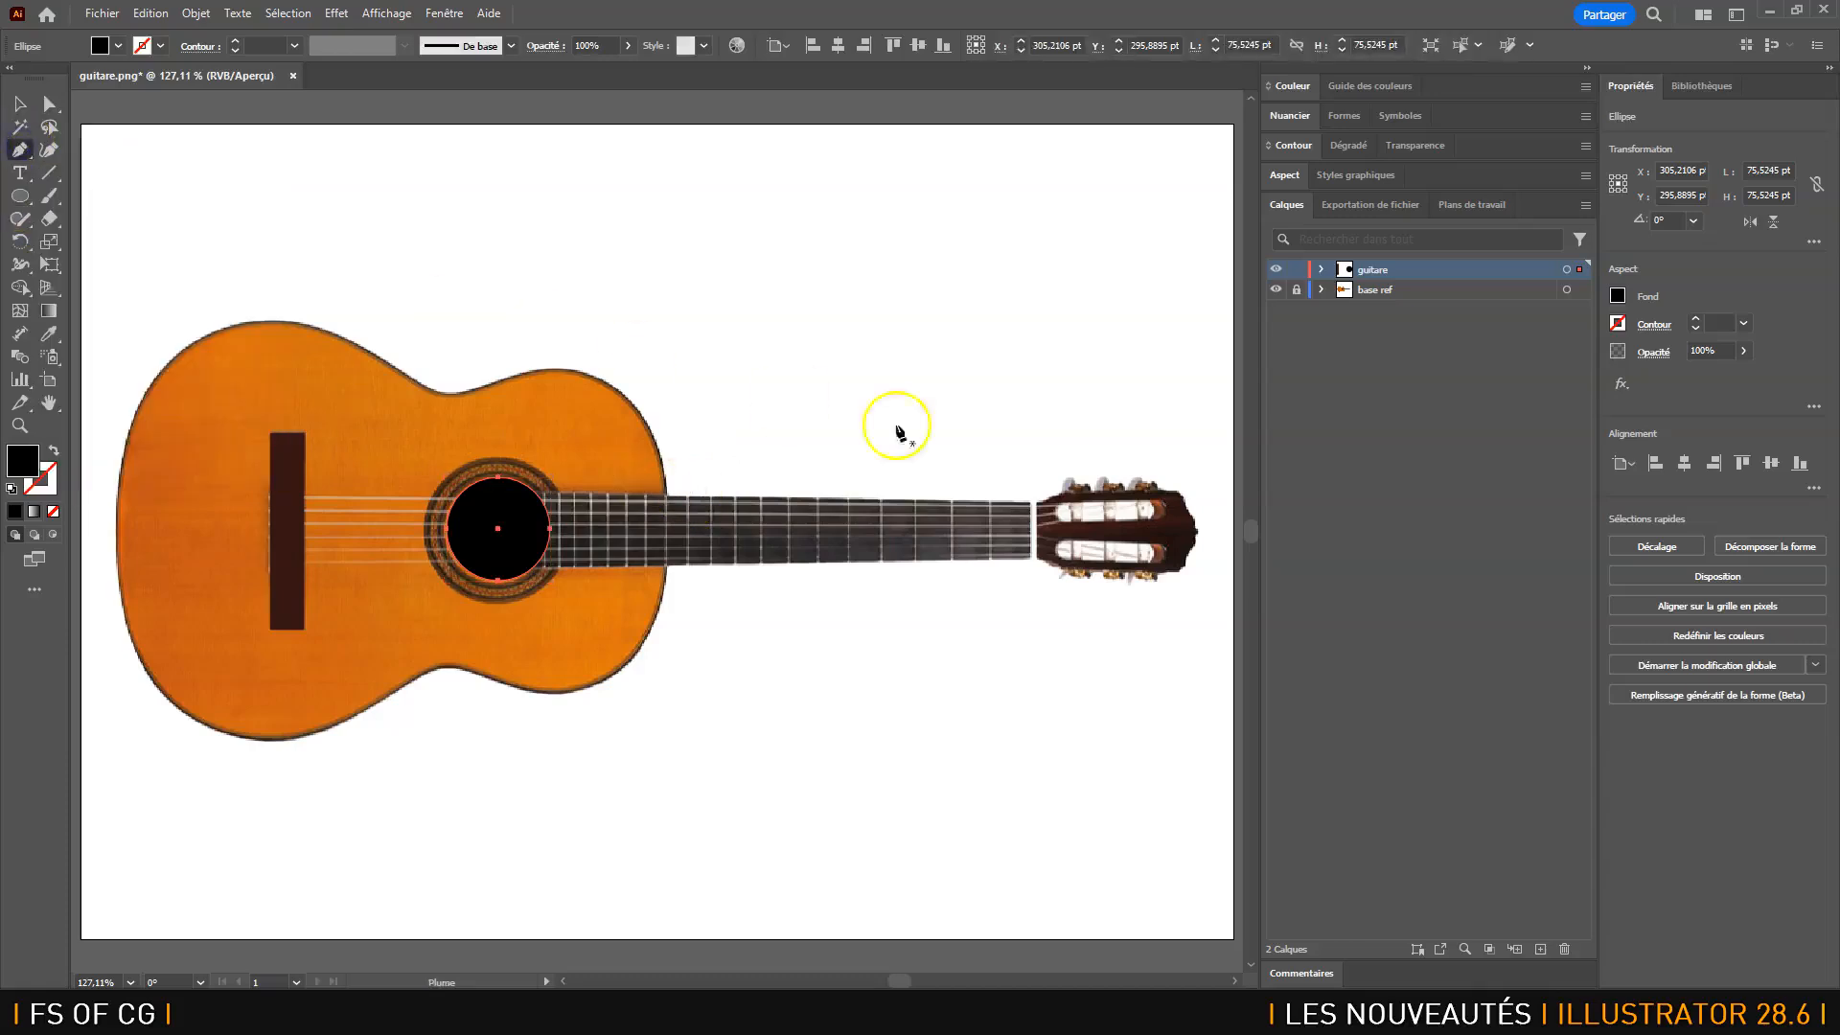
pyautogui.click(1036, 500)
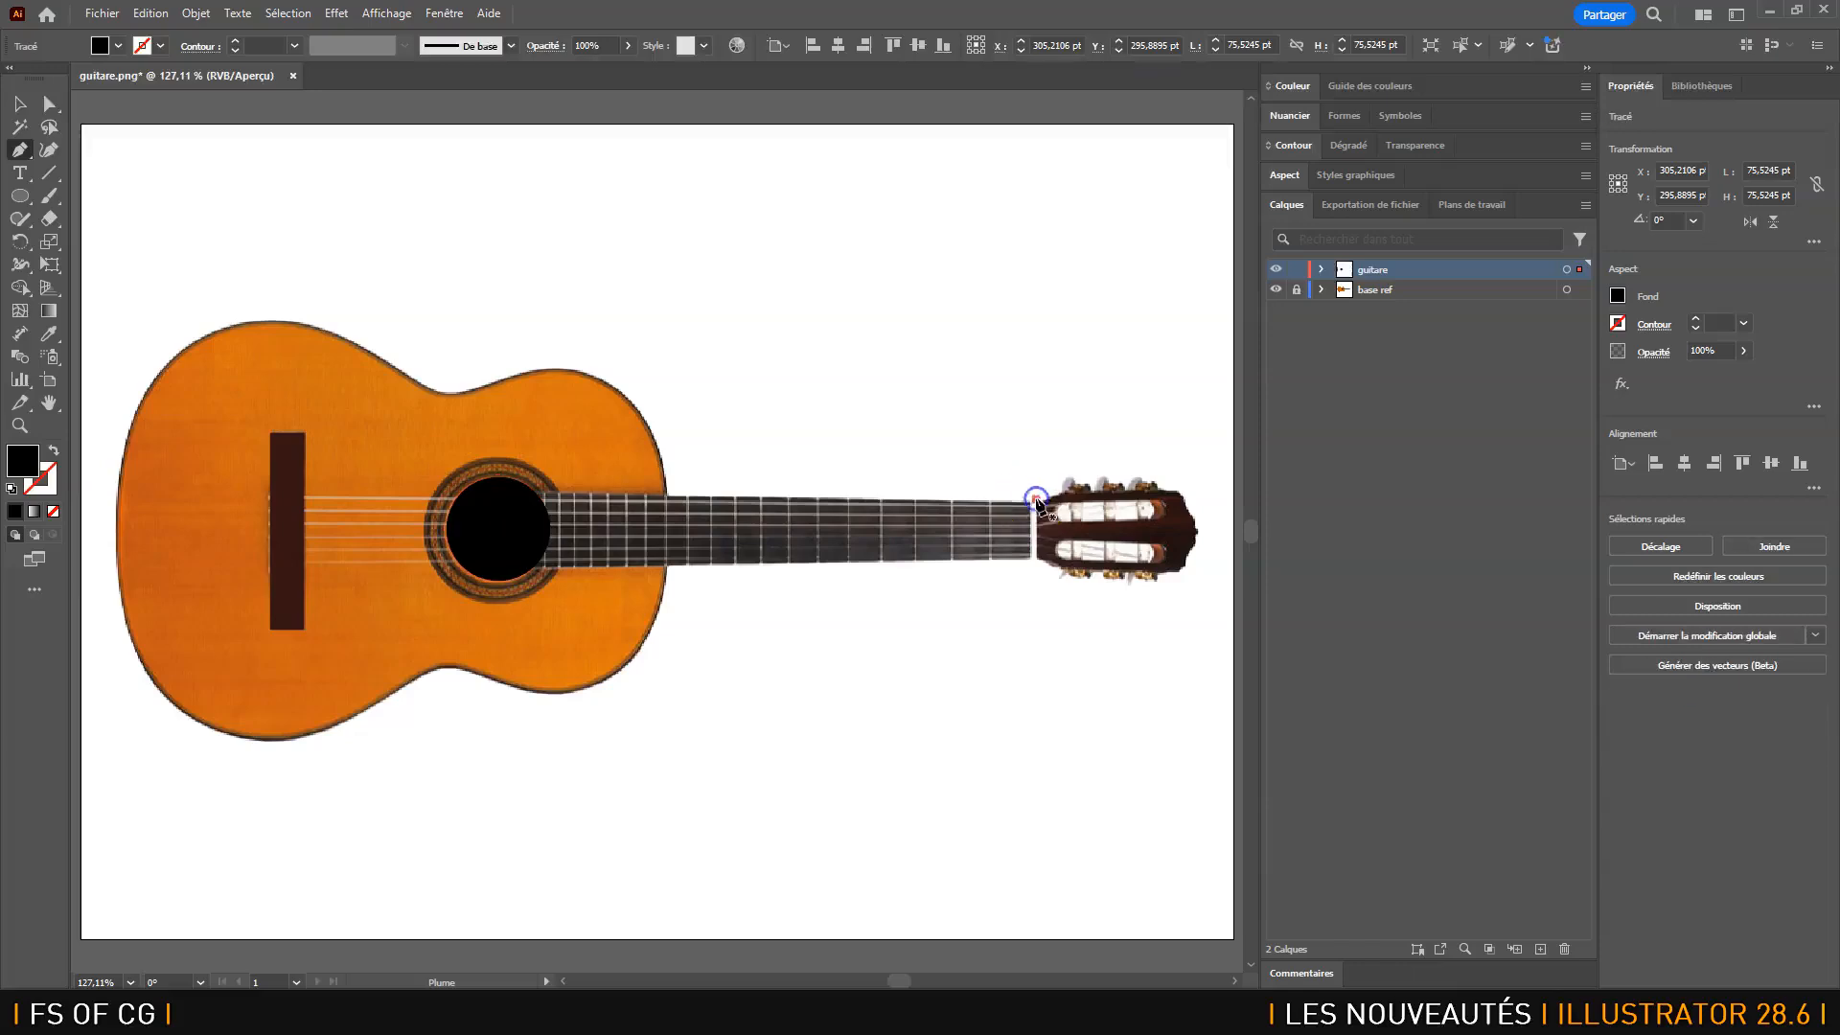
pyautogui.click(1038, 554)
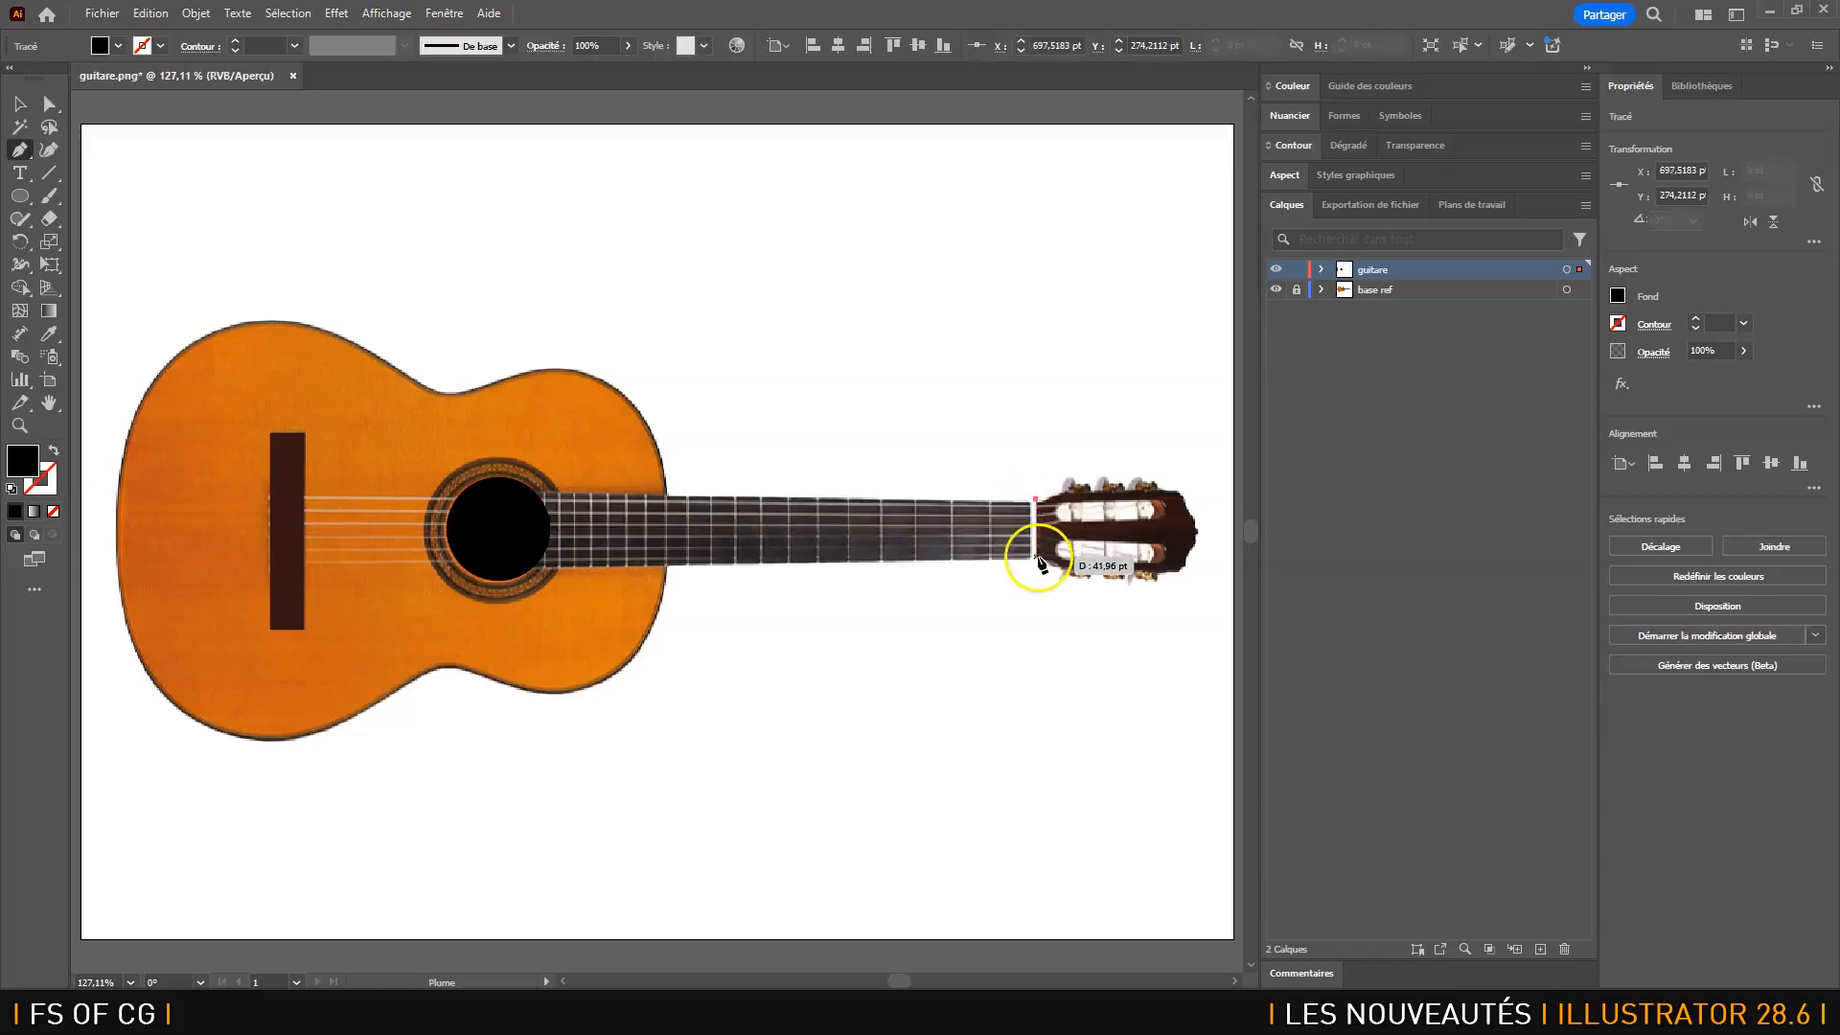
pyautogui.click(741, 556)
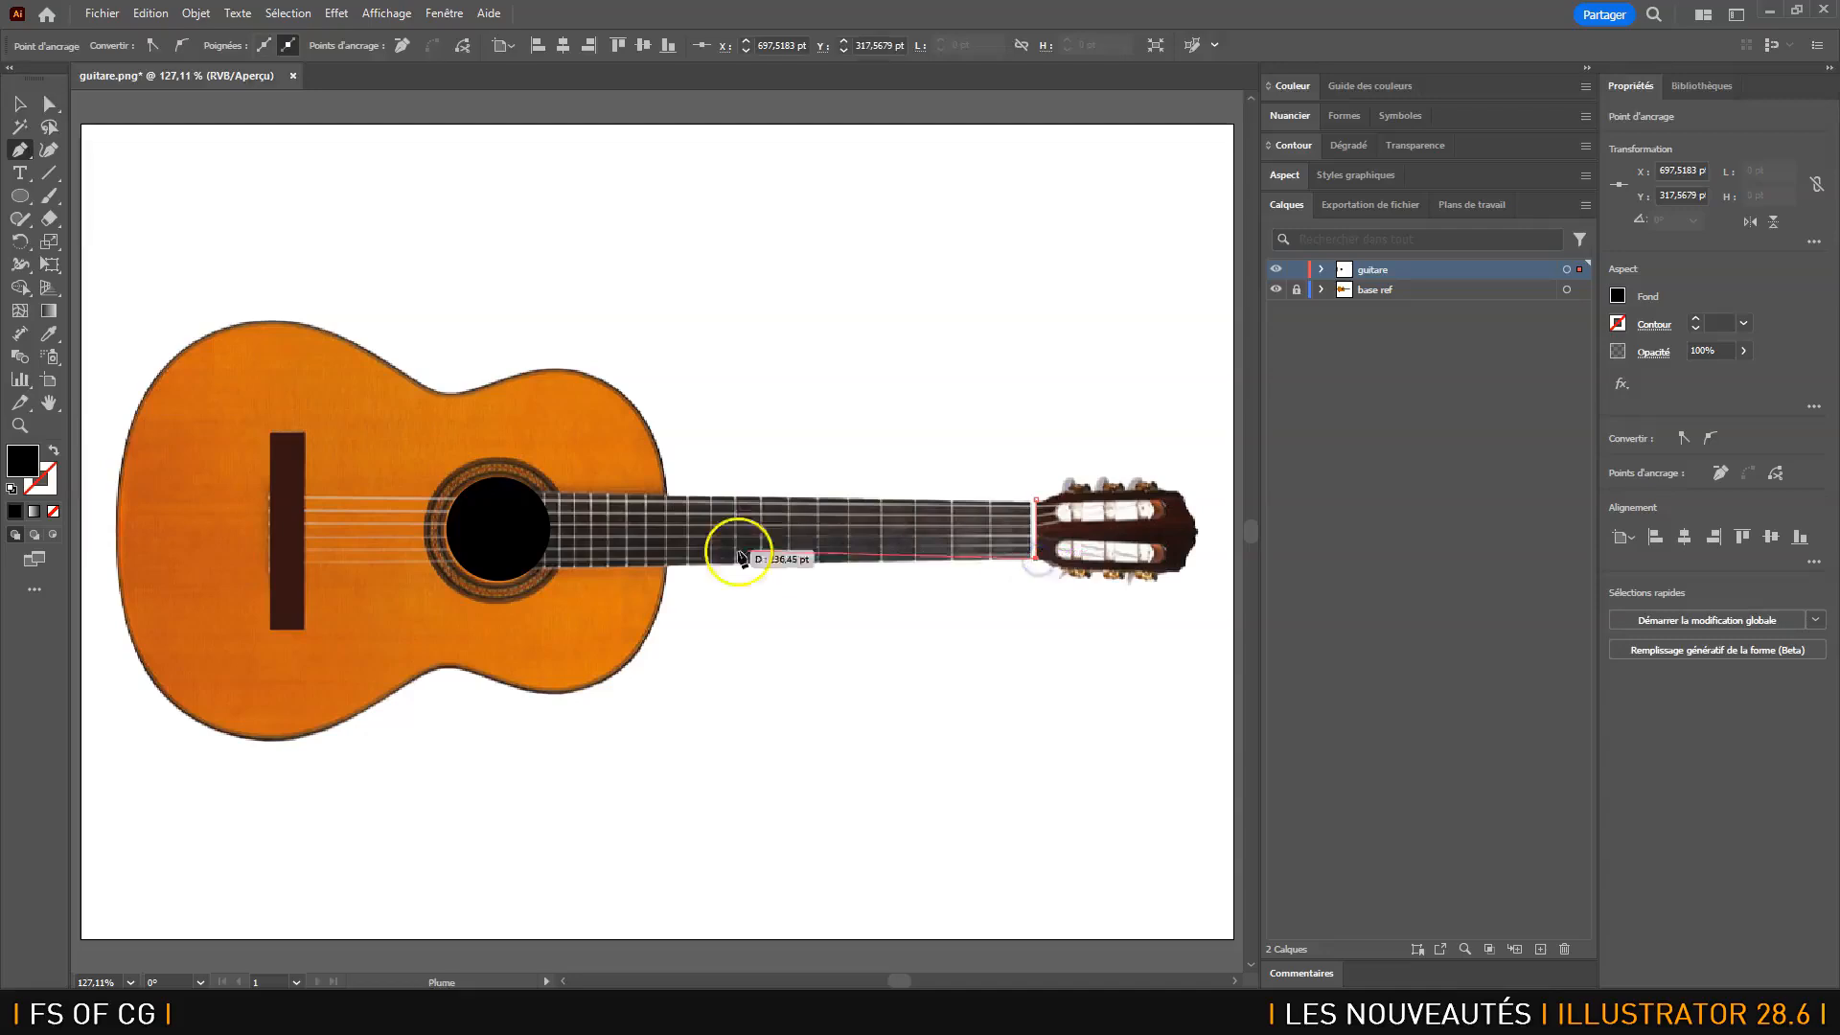
pyautogui.click(532, 569)
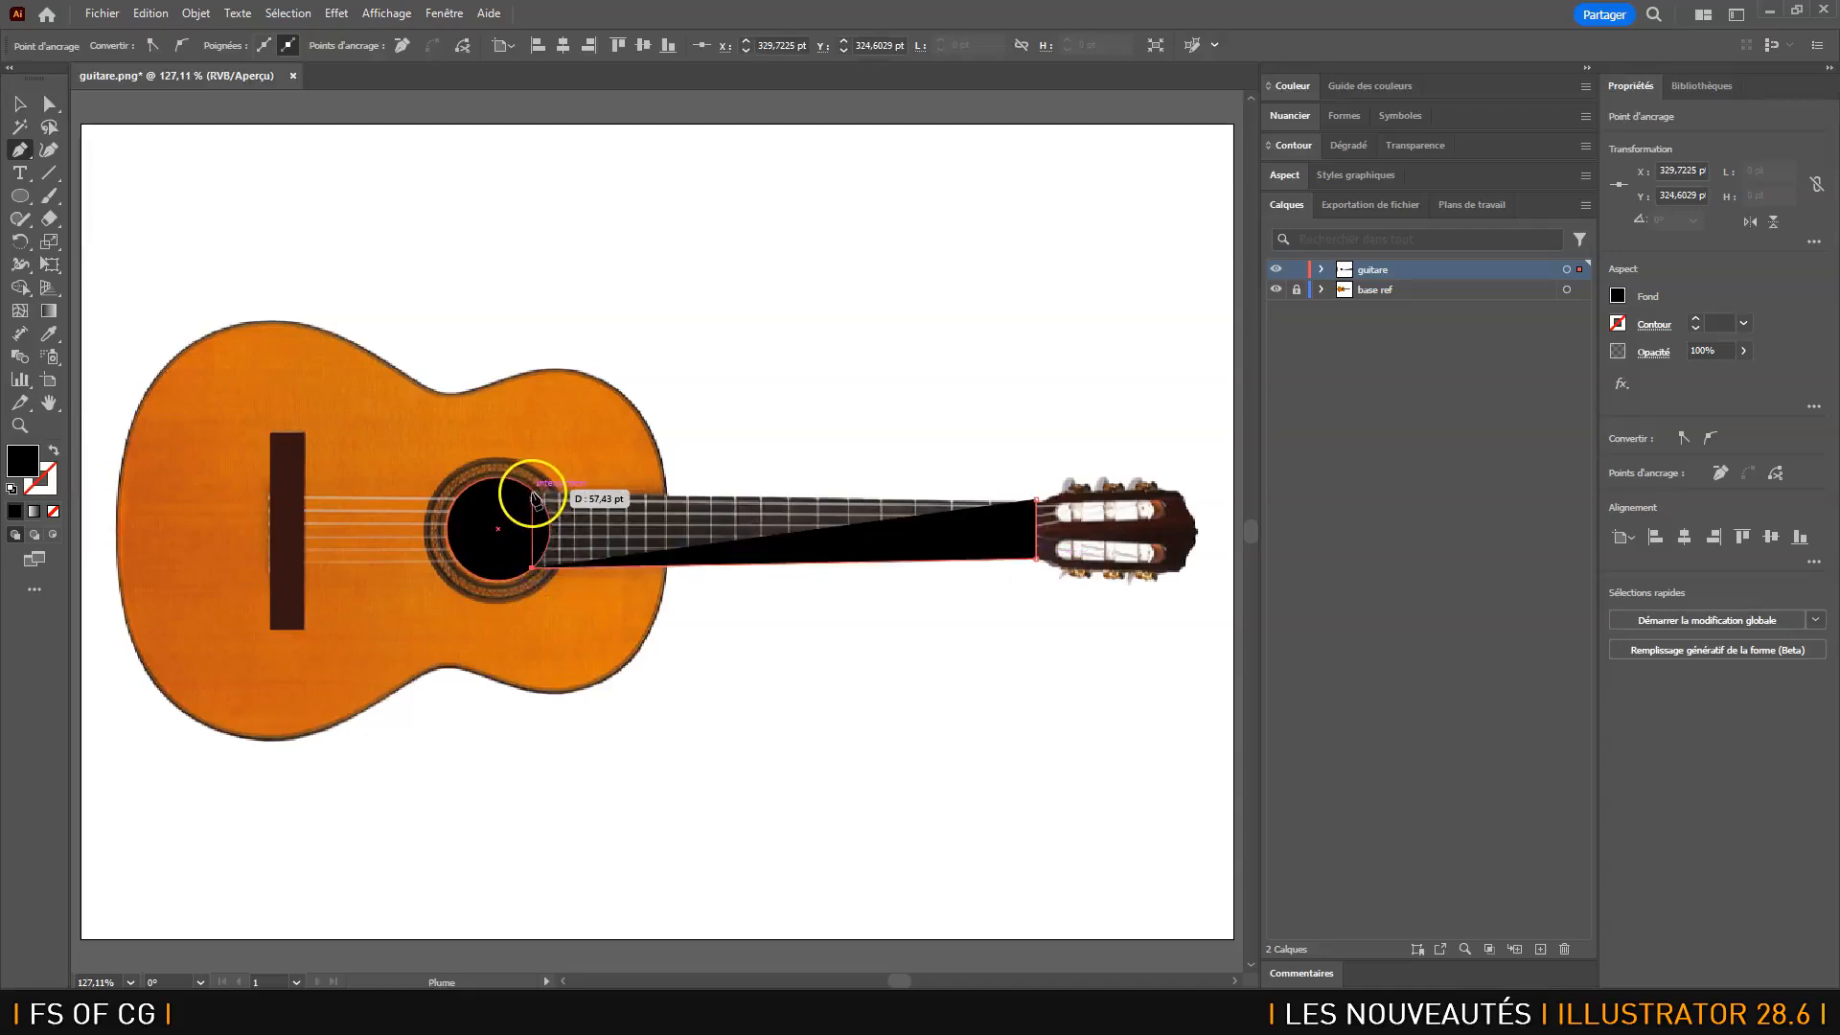
pyautogui.click(532, 489)
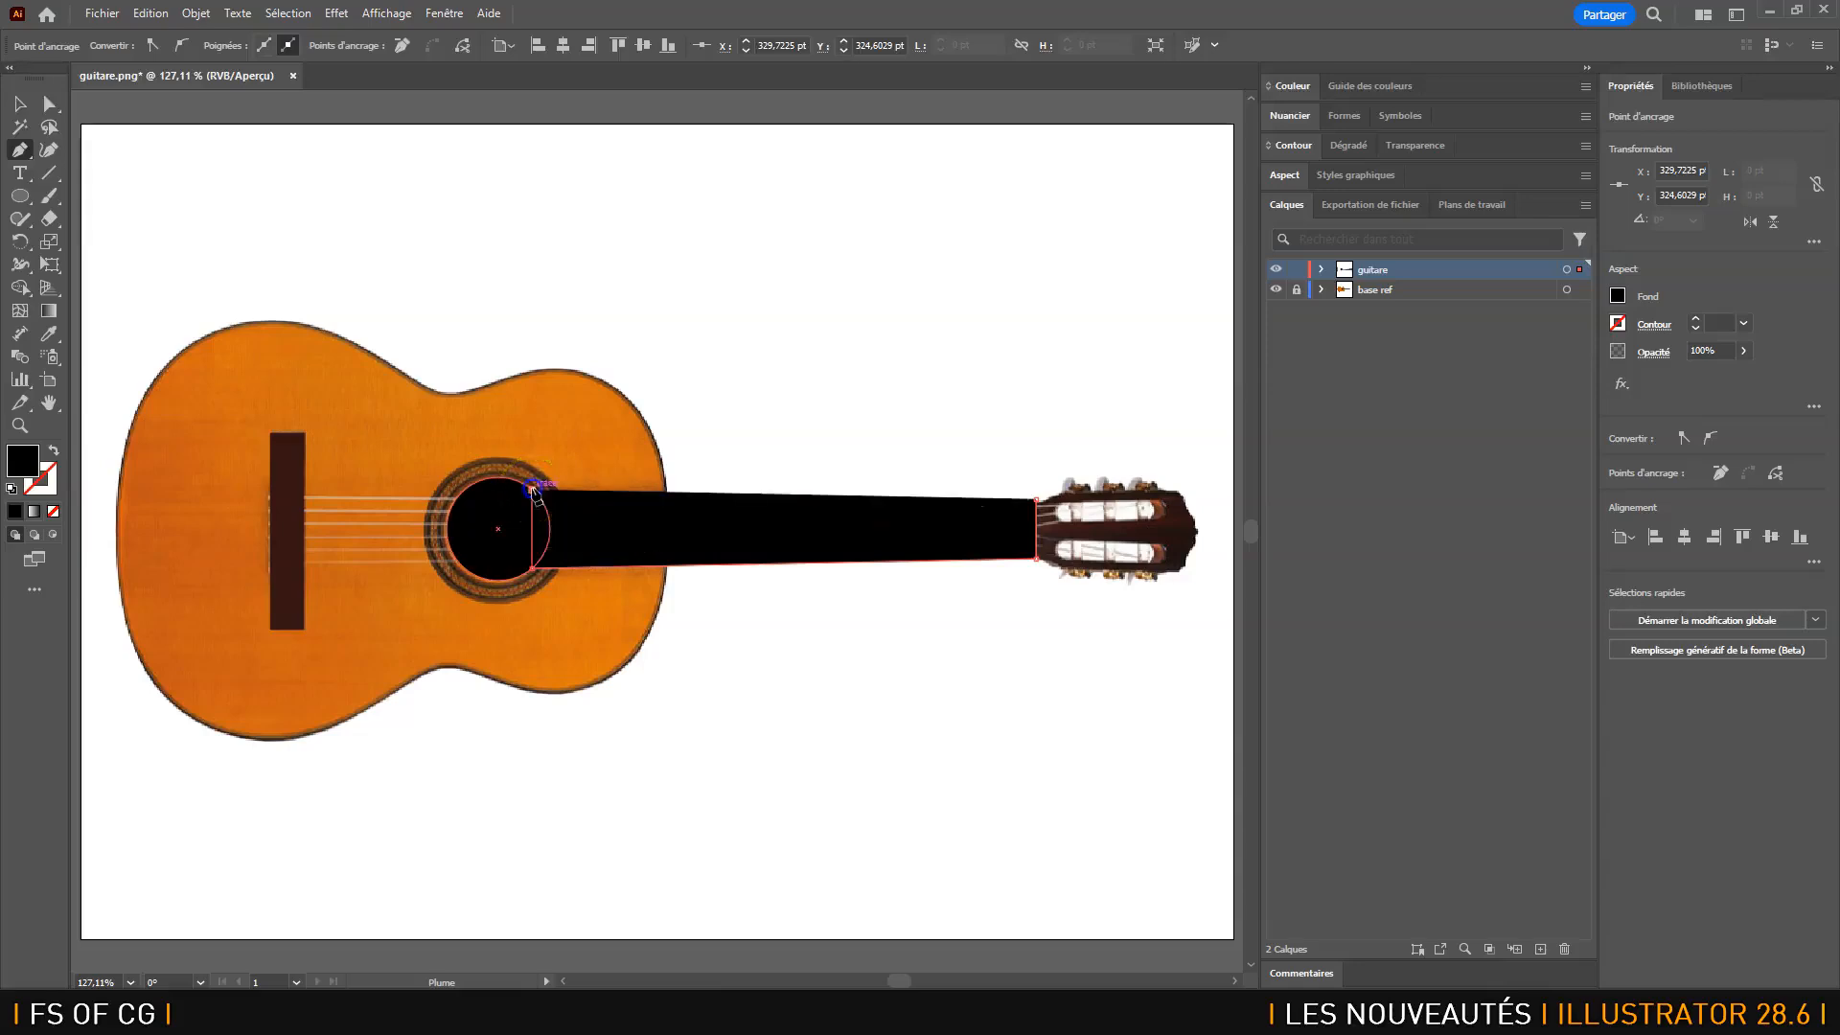
pyautogui.click(1033, 500)
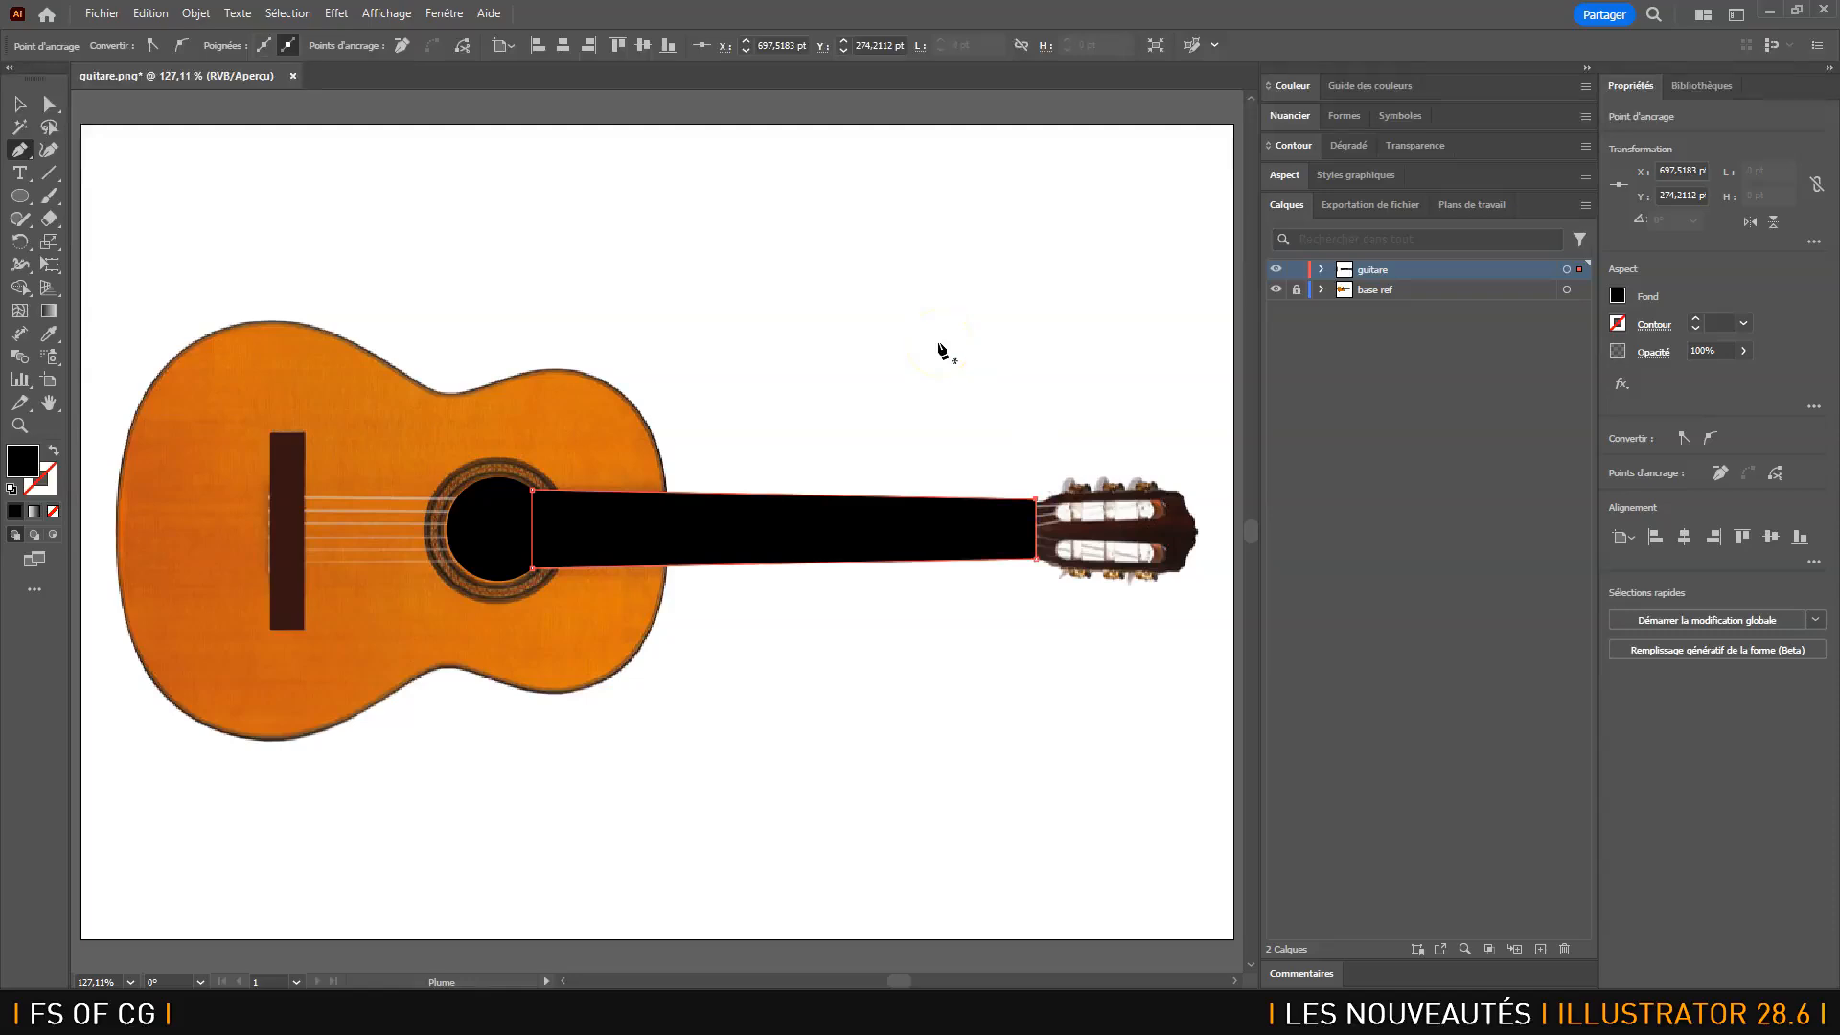
# - Trace the headstock's outline with the Pen tool as a closed straight-edged path that meets the end of the neck
pyautogui.hotkey('ctrl', '+')
pyautogui.hotkey('ctrl', '+')
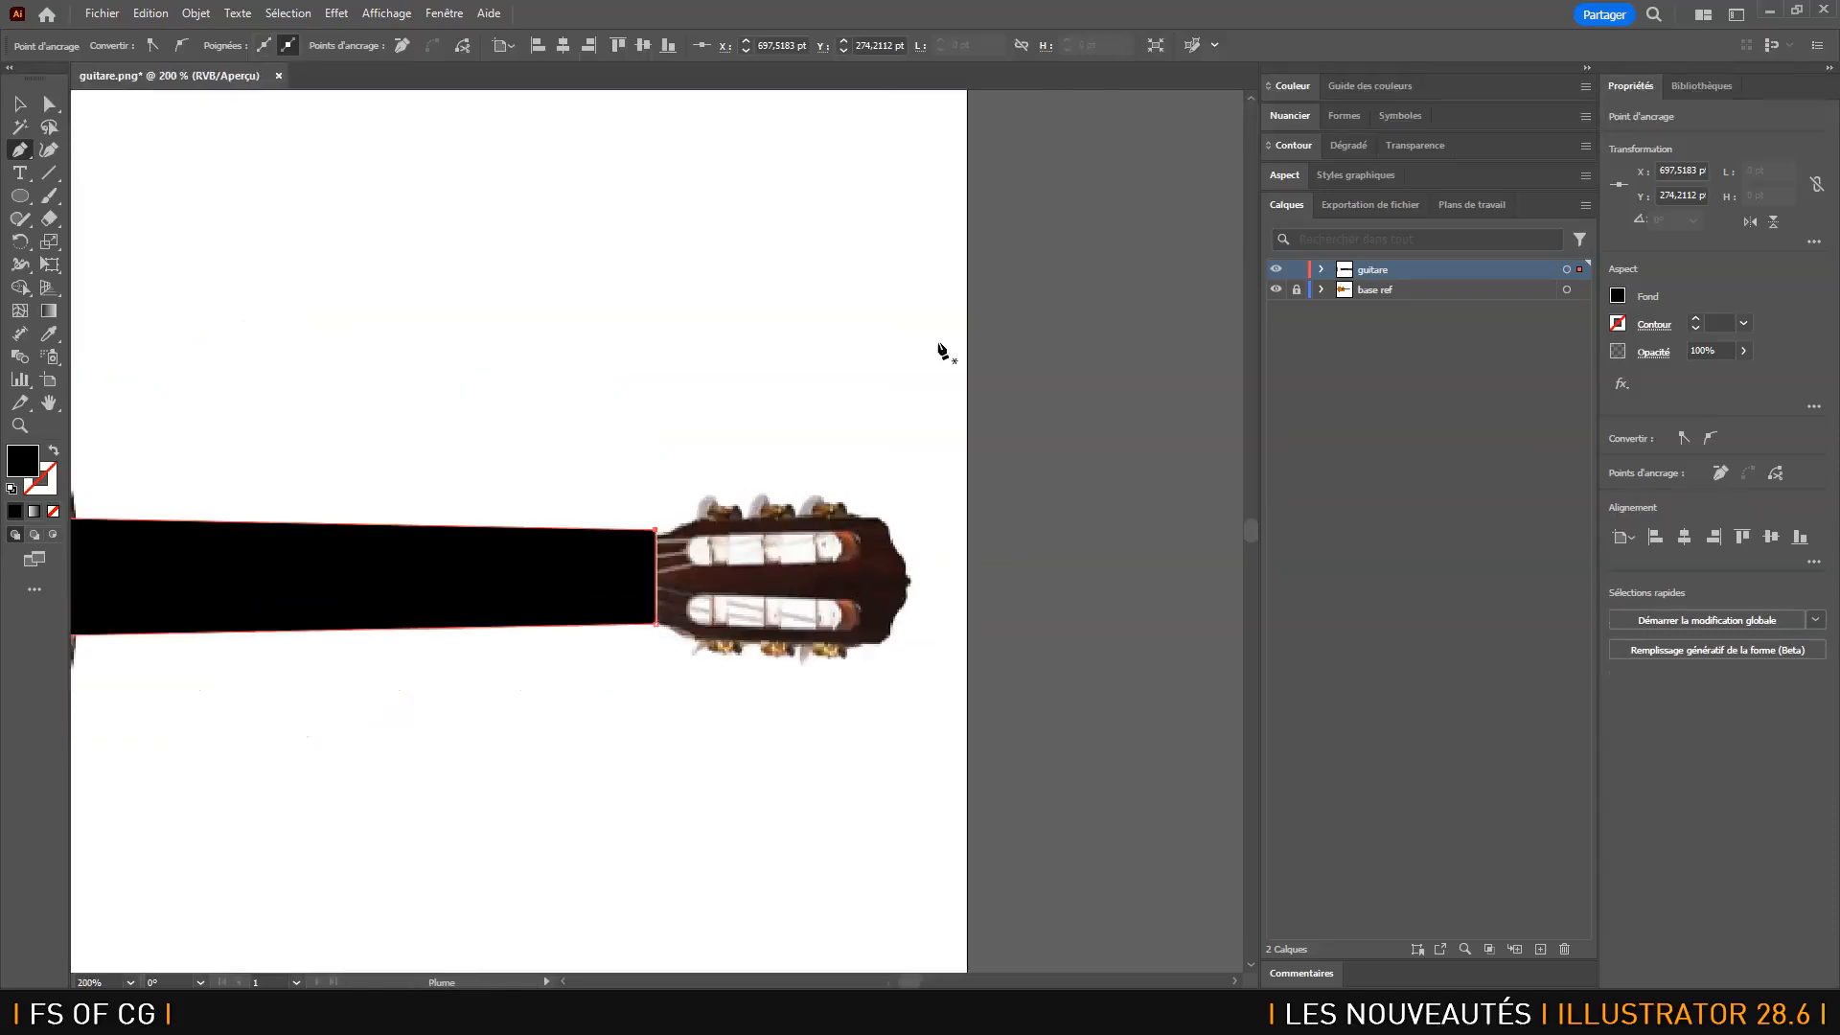
pyautogui.hotkey('ctrl', '+')
pyautogui.hotkey('ctrl', '+')
pyautogui.moveTo(848, 586); pyautogui.dragTo(576, 471)
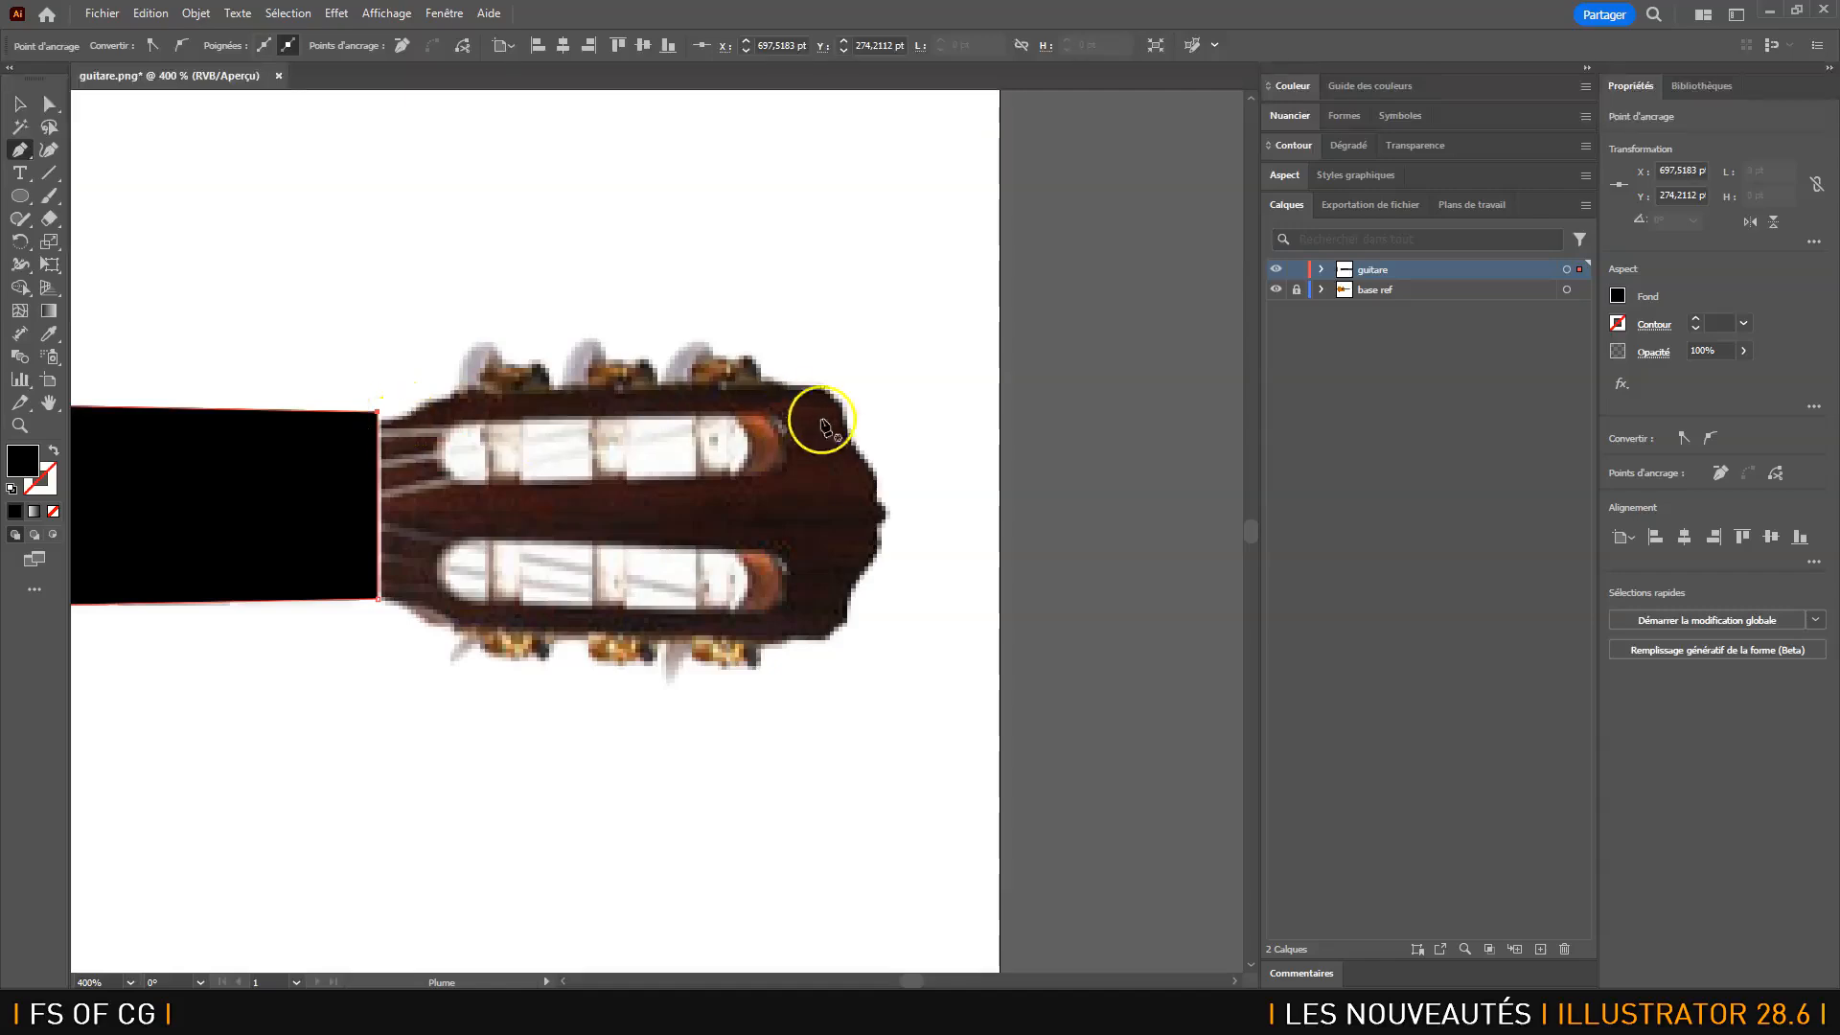
pyautogui.click(819, 381)
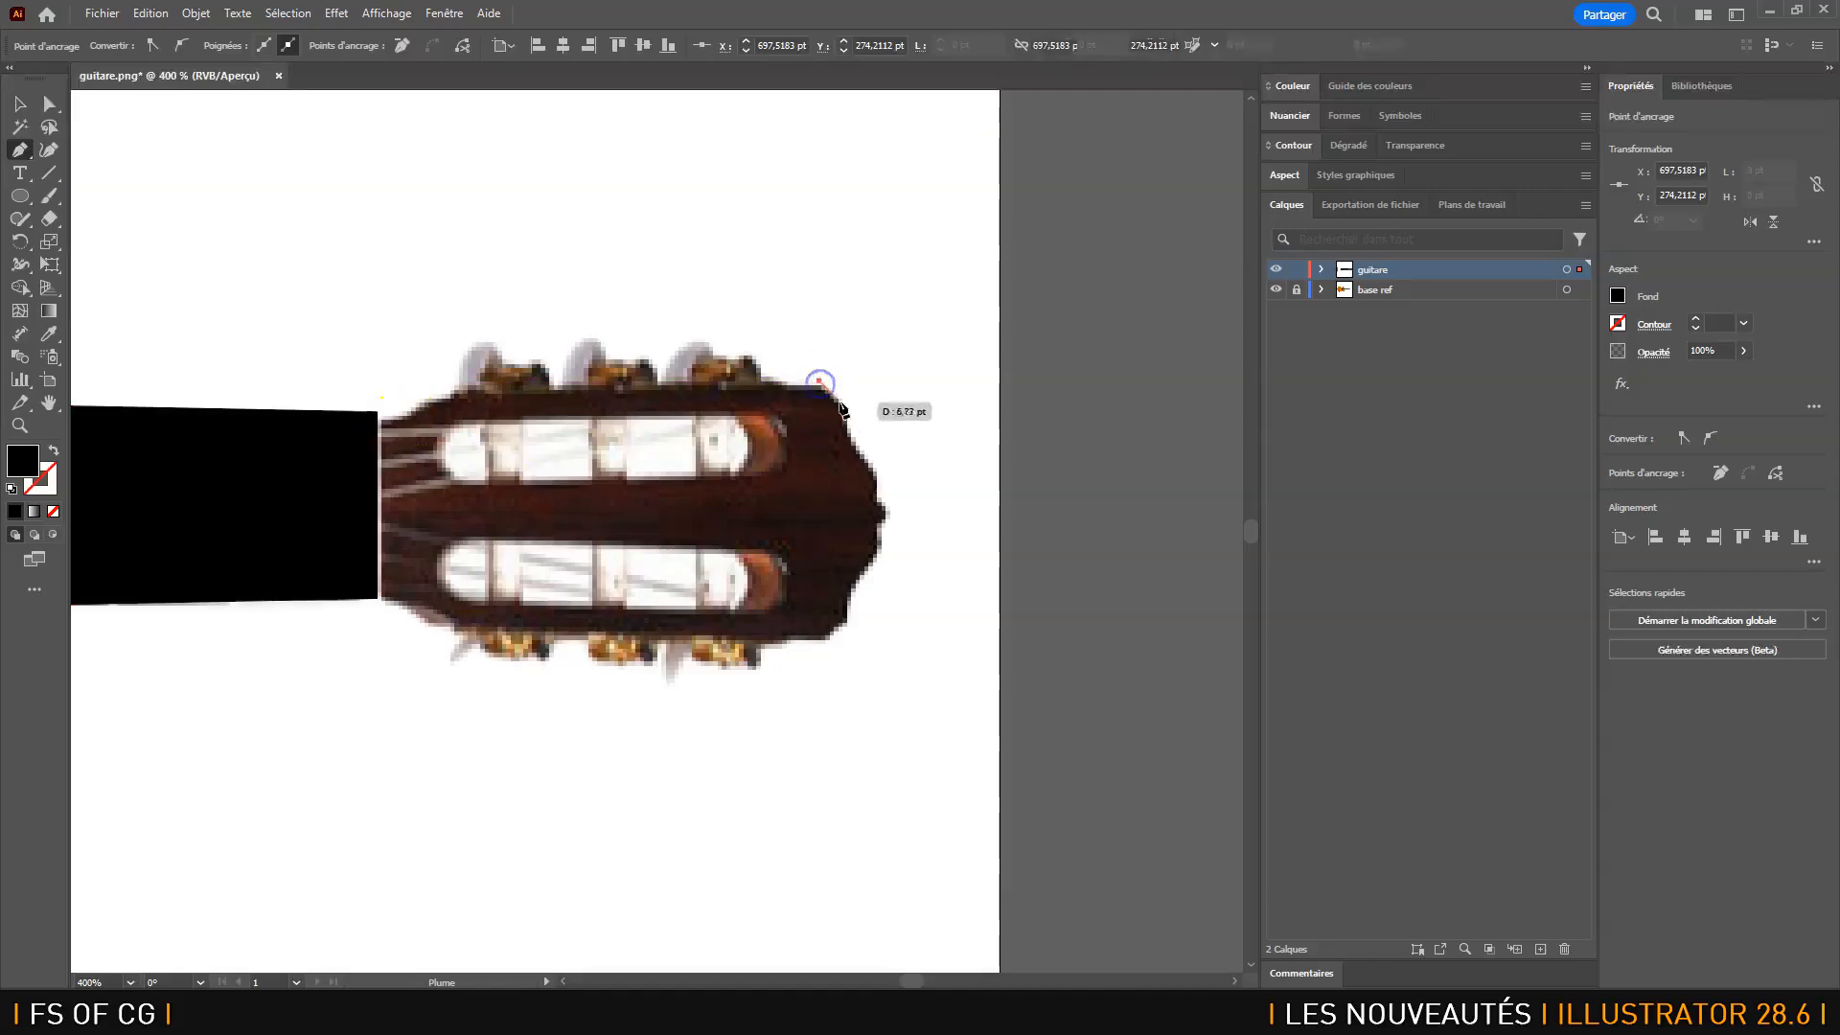
pyautogui.click(842, 410)
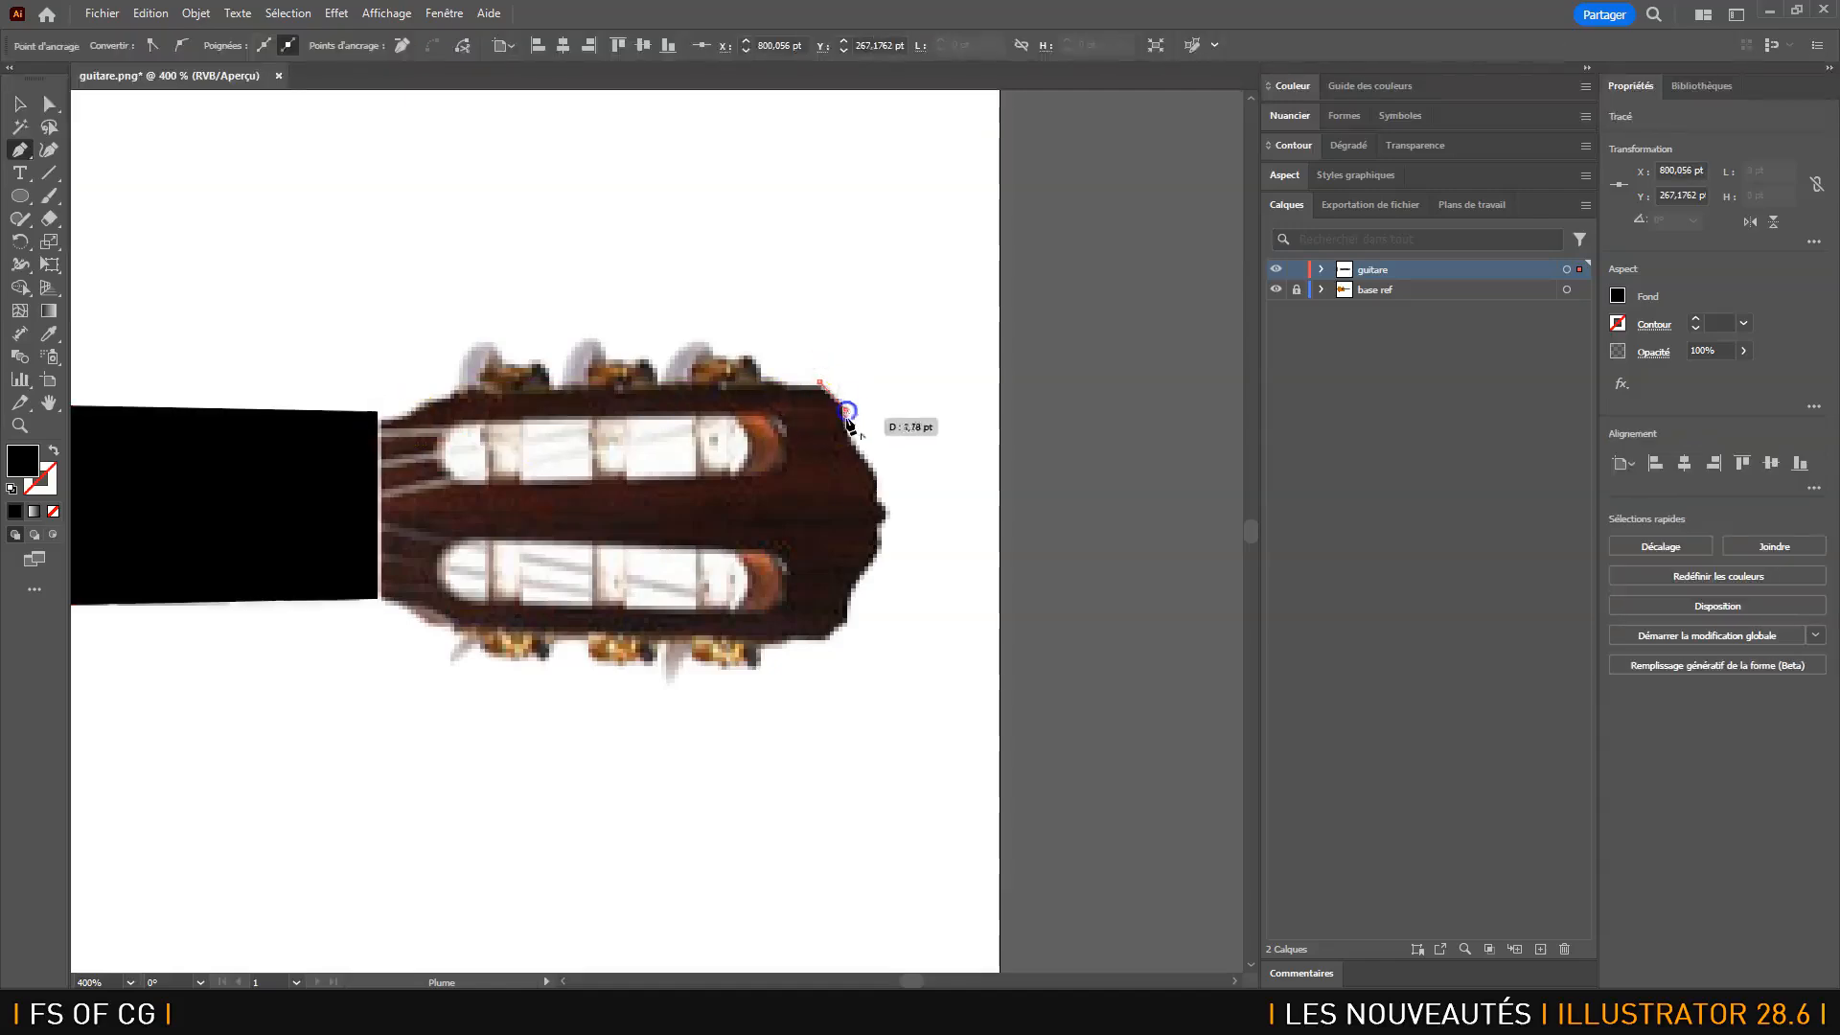
pyautogui.click(851, 441)
pyautogui.click(876, 473)
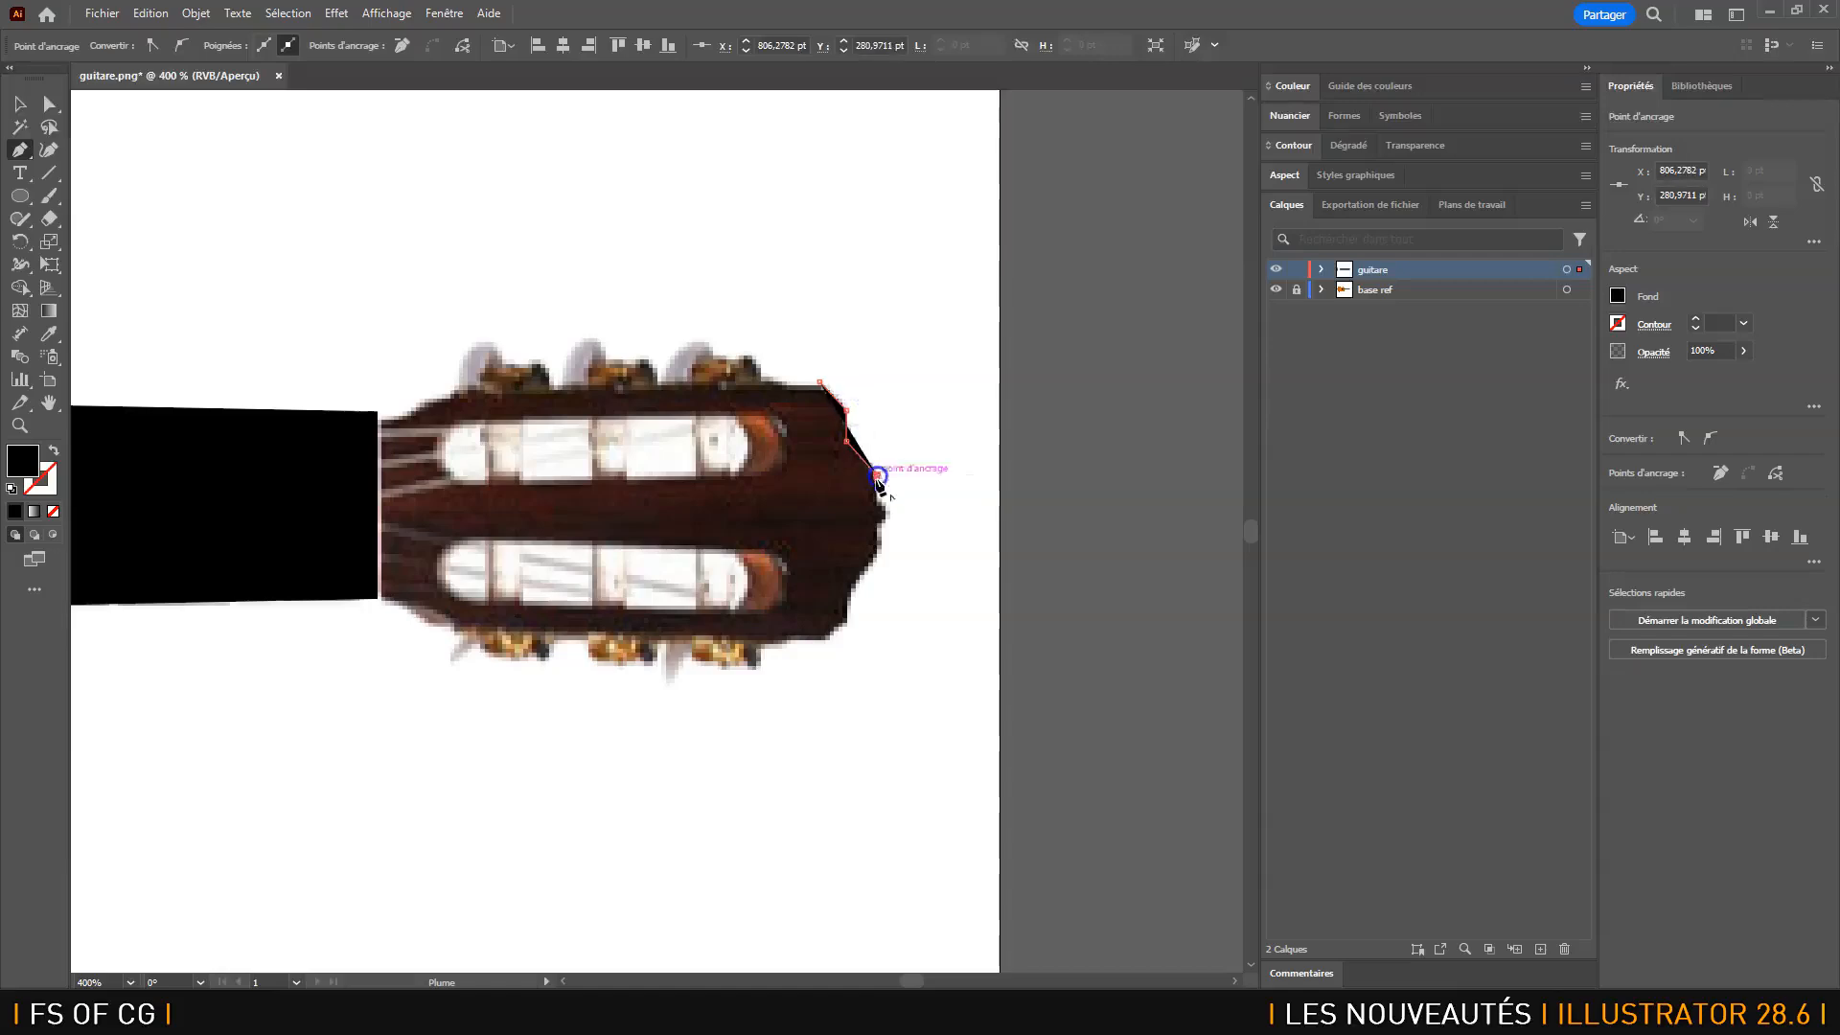
pyautogui.click(876, 547)
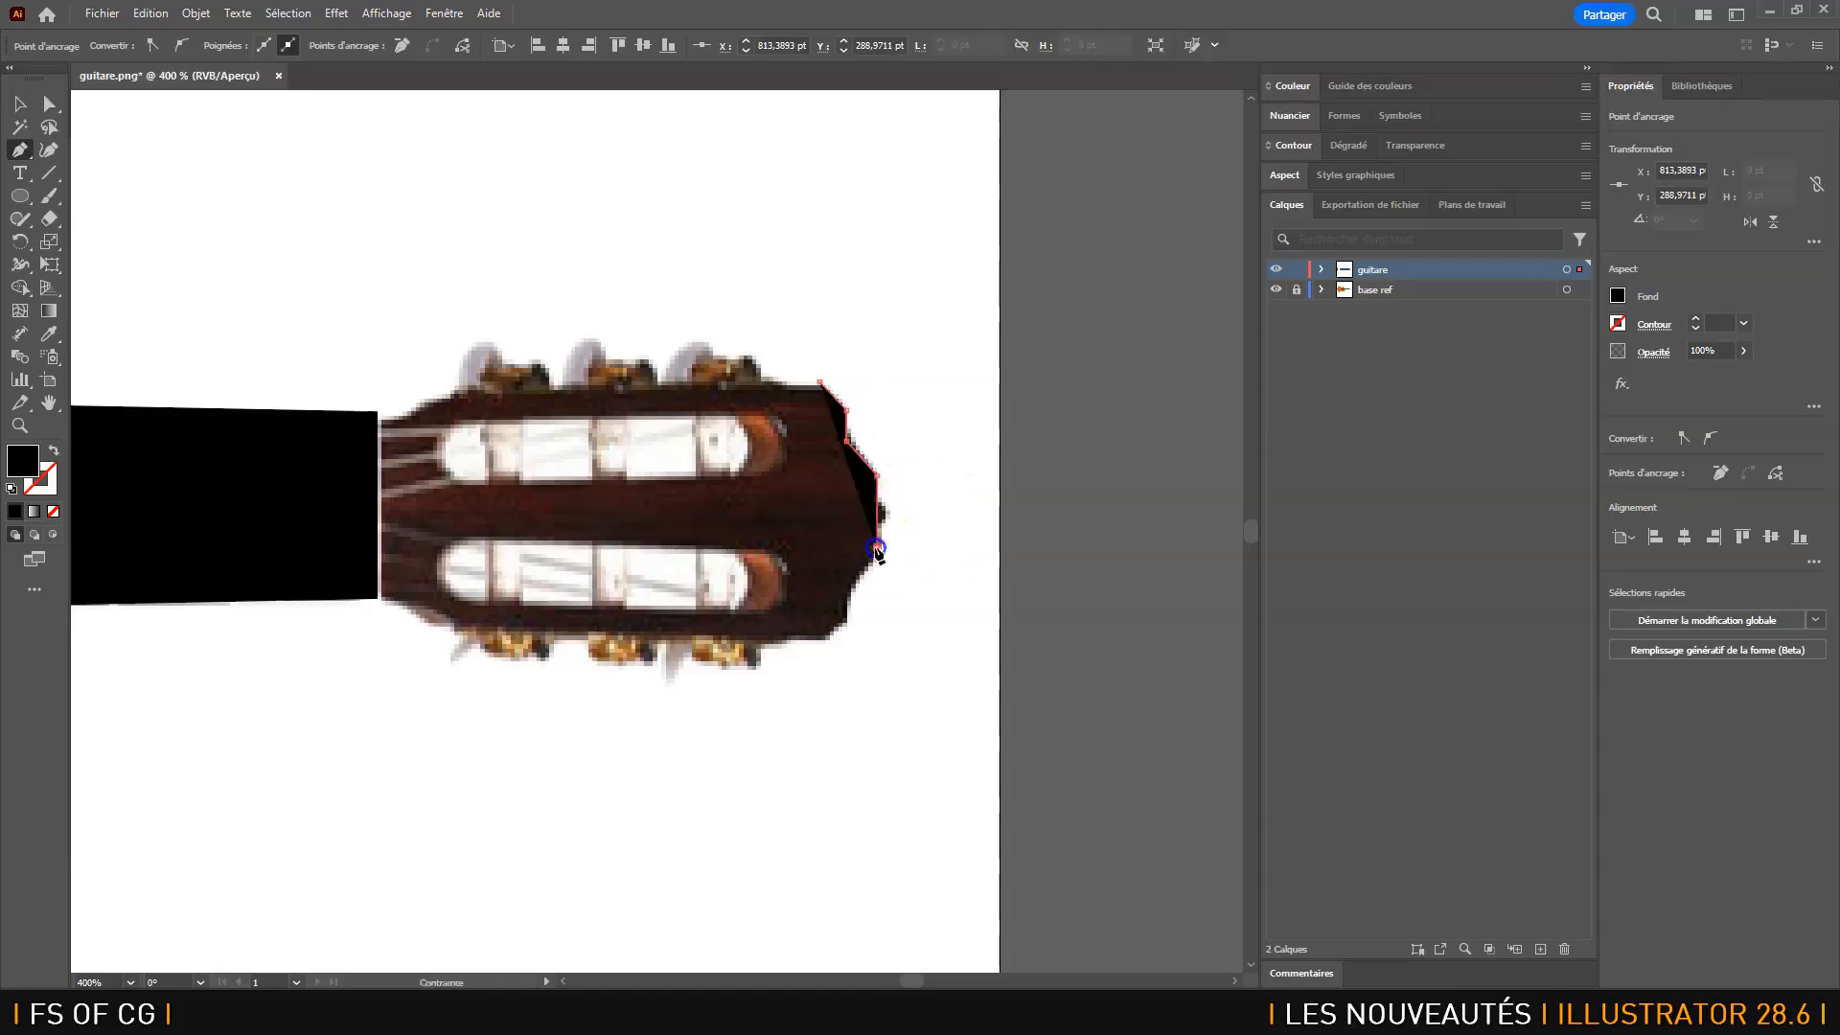
pyautogui.click(847, 582)
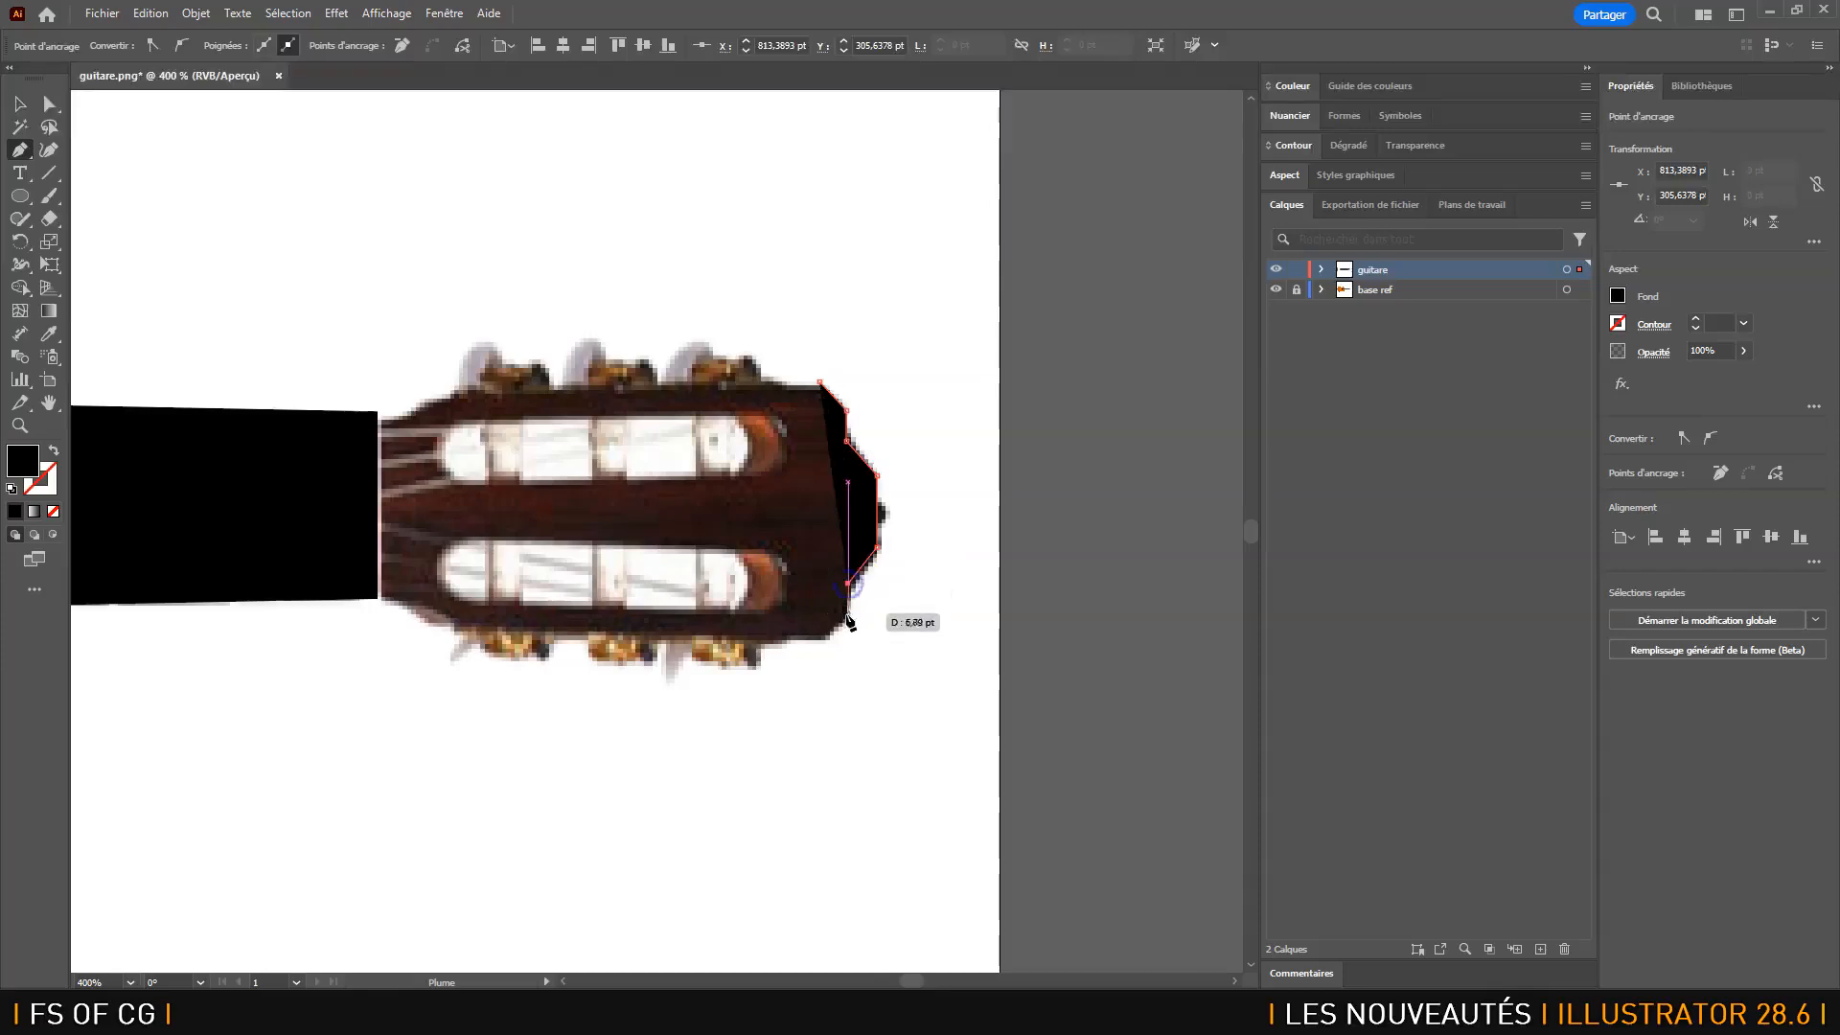
pyautogui.click(446, 628)
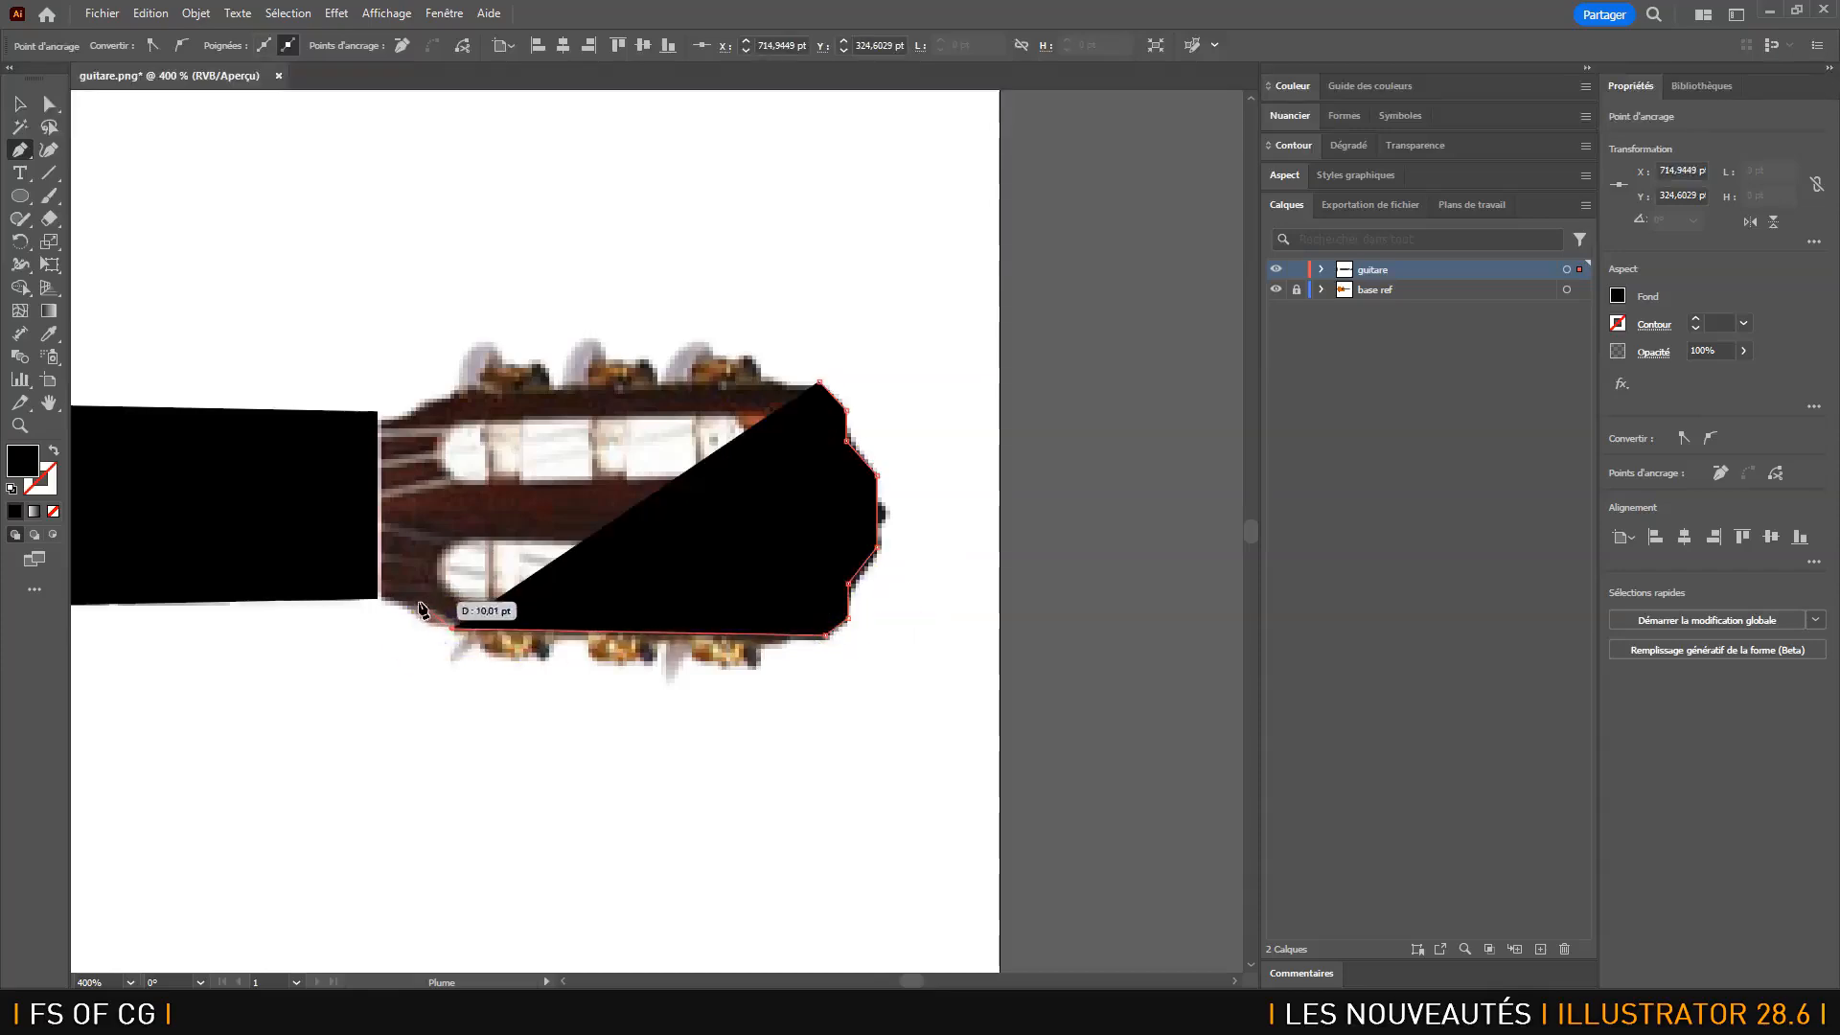
pyautogui.click(419, 601)
pyautogui.click(380, 601)
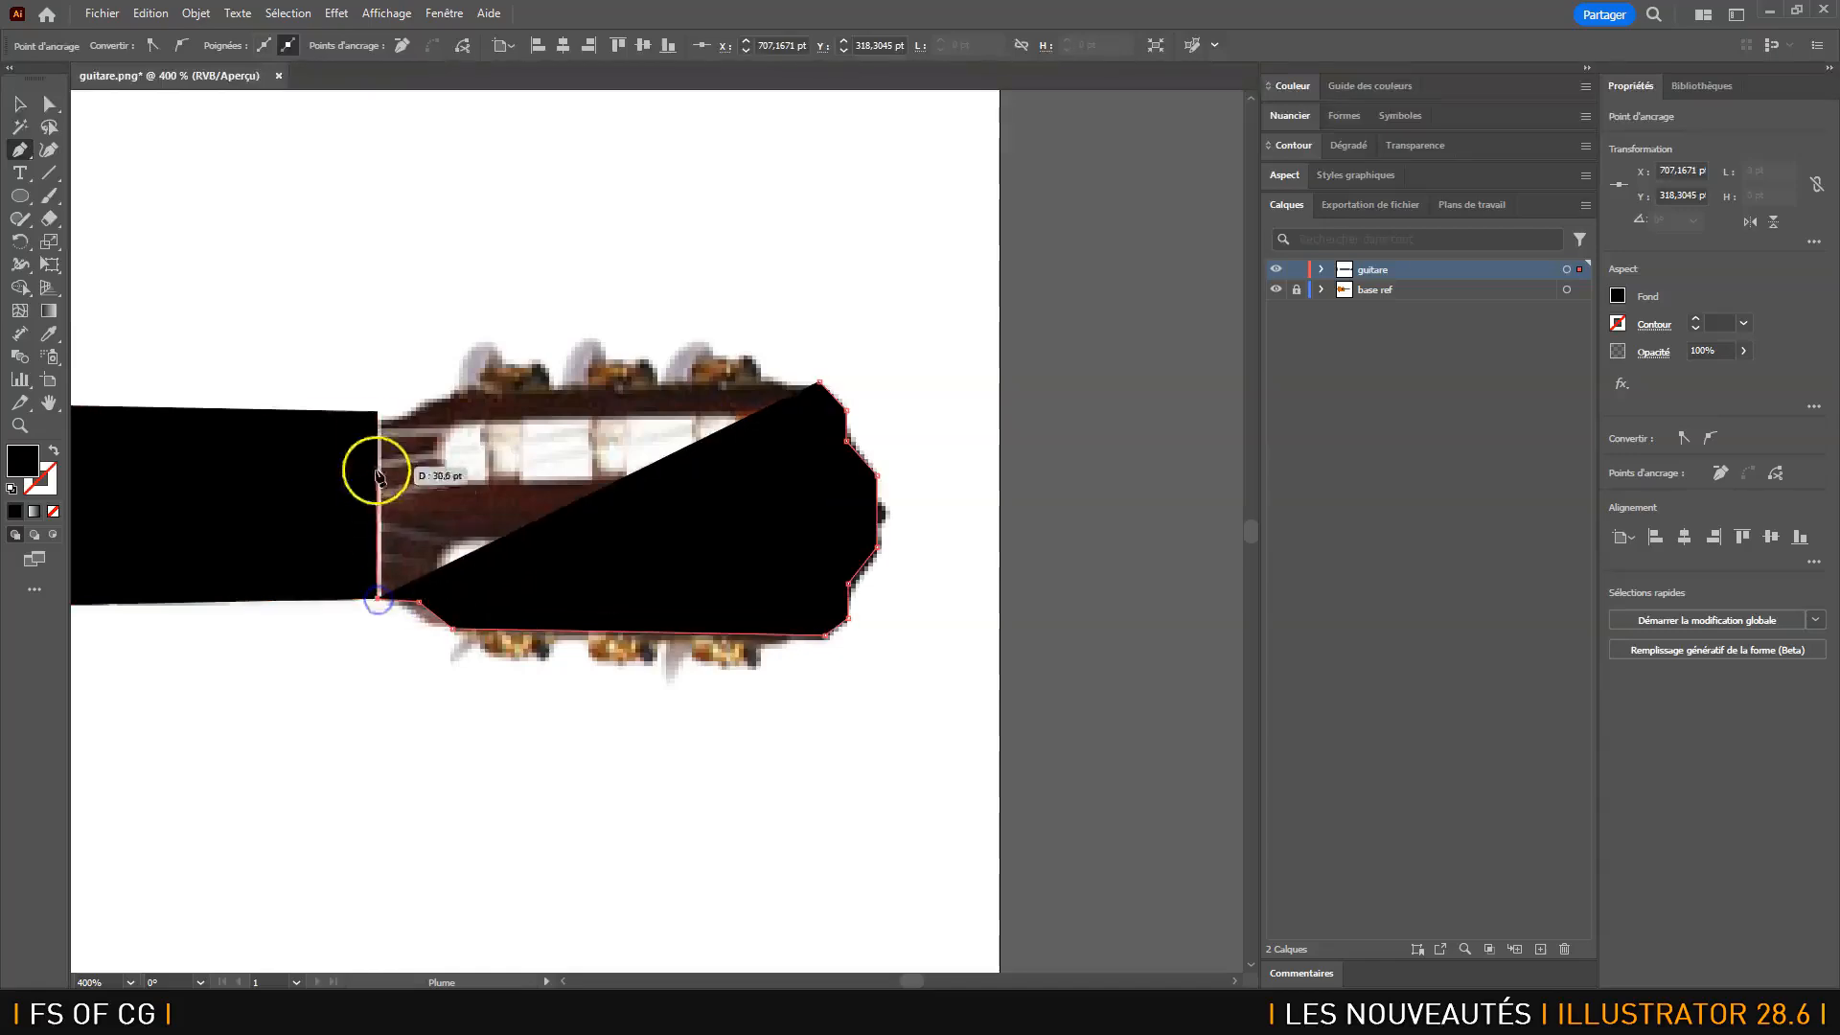
pyautogui.click(378, 412)
pyautogui.click(423, 411)
pyautogui.moveTo(426, 416); pyautogui.dragTo(693, 386)
pyautogui.moveTo(818, 382); pyautogui.dragTo(818, 382)
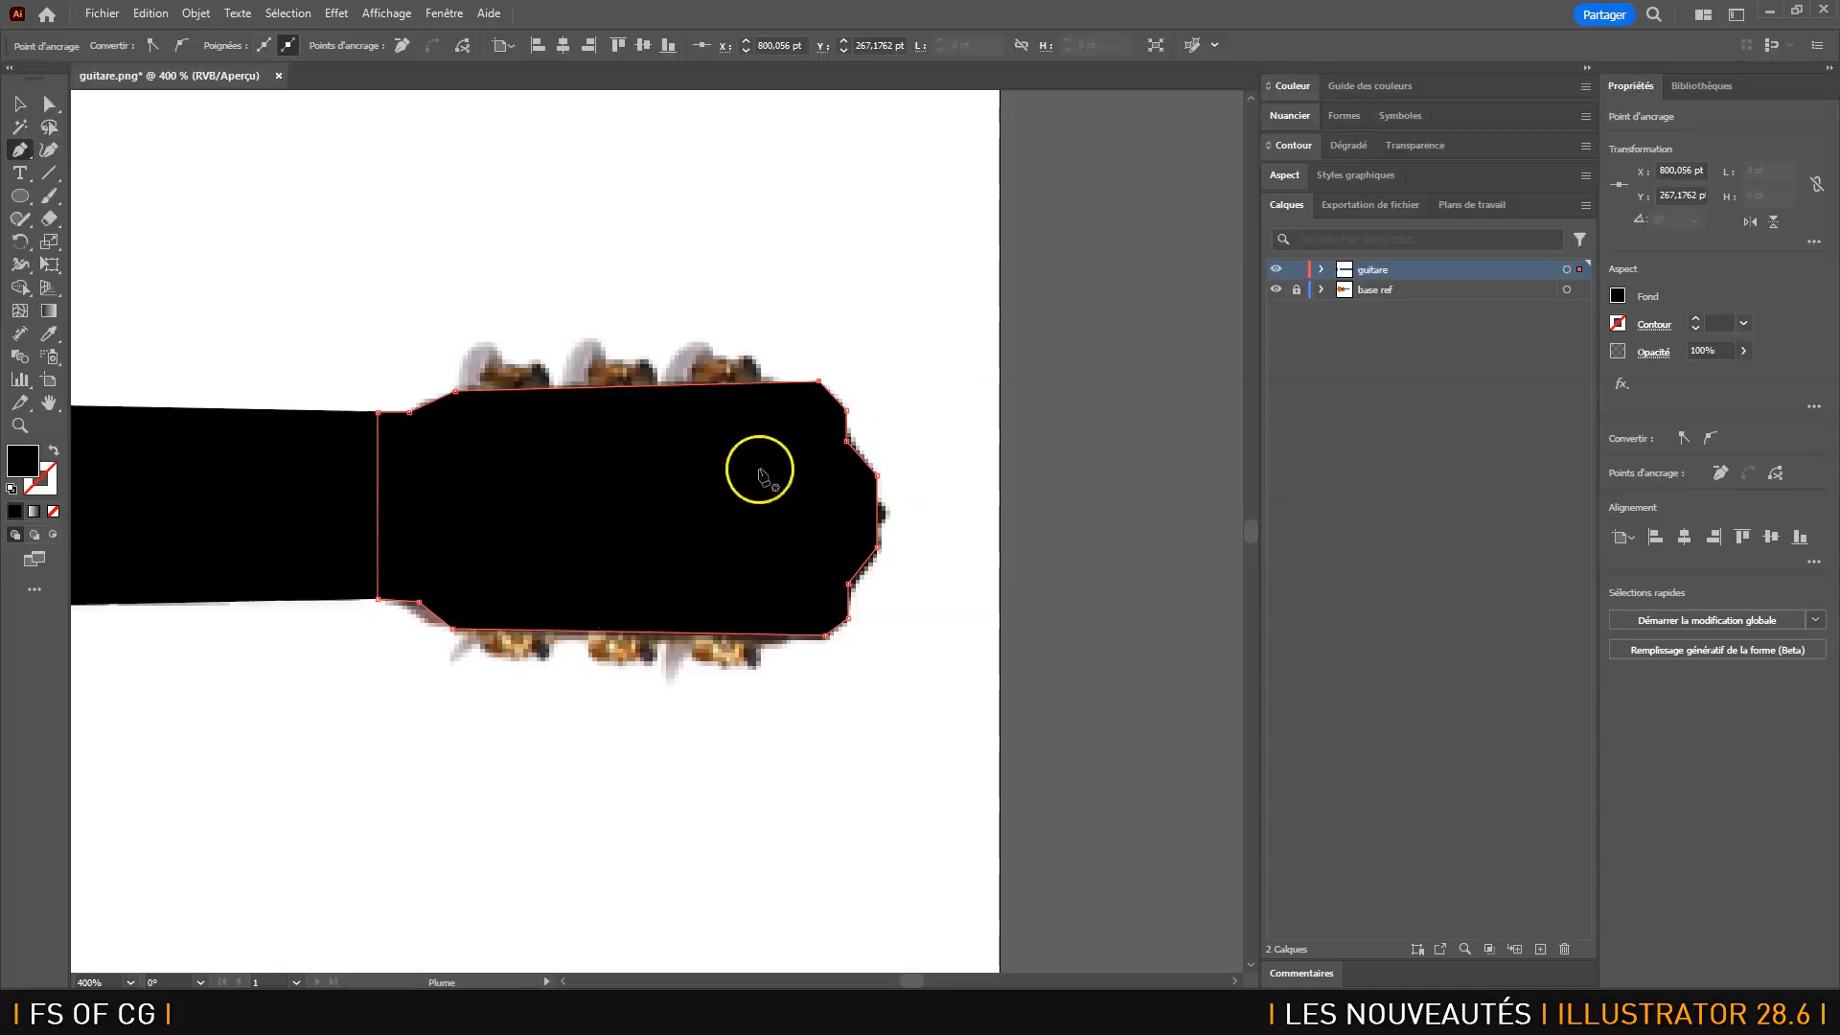
# - Show the guitare layer in outline view and draw a round-ended rectangle about 81.8 × 16.7 pt over the headstock's upper slot
pyautogui.keyDown('ctrl'); pyautogui.click(1274, 274); pyautogui.keyUp('ctrl')
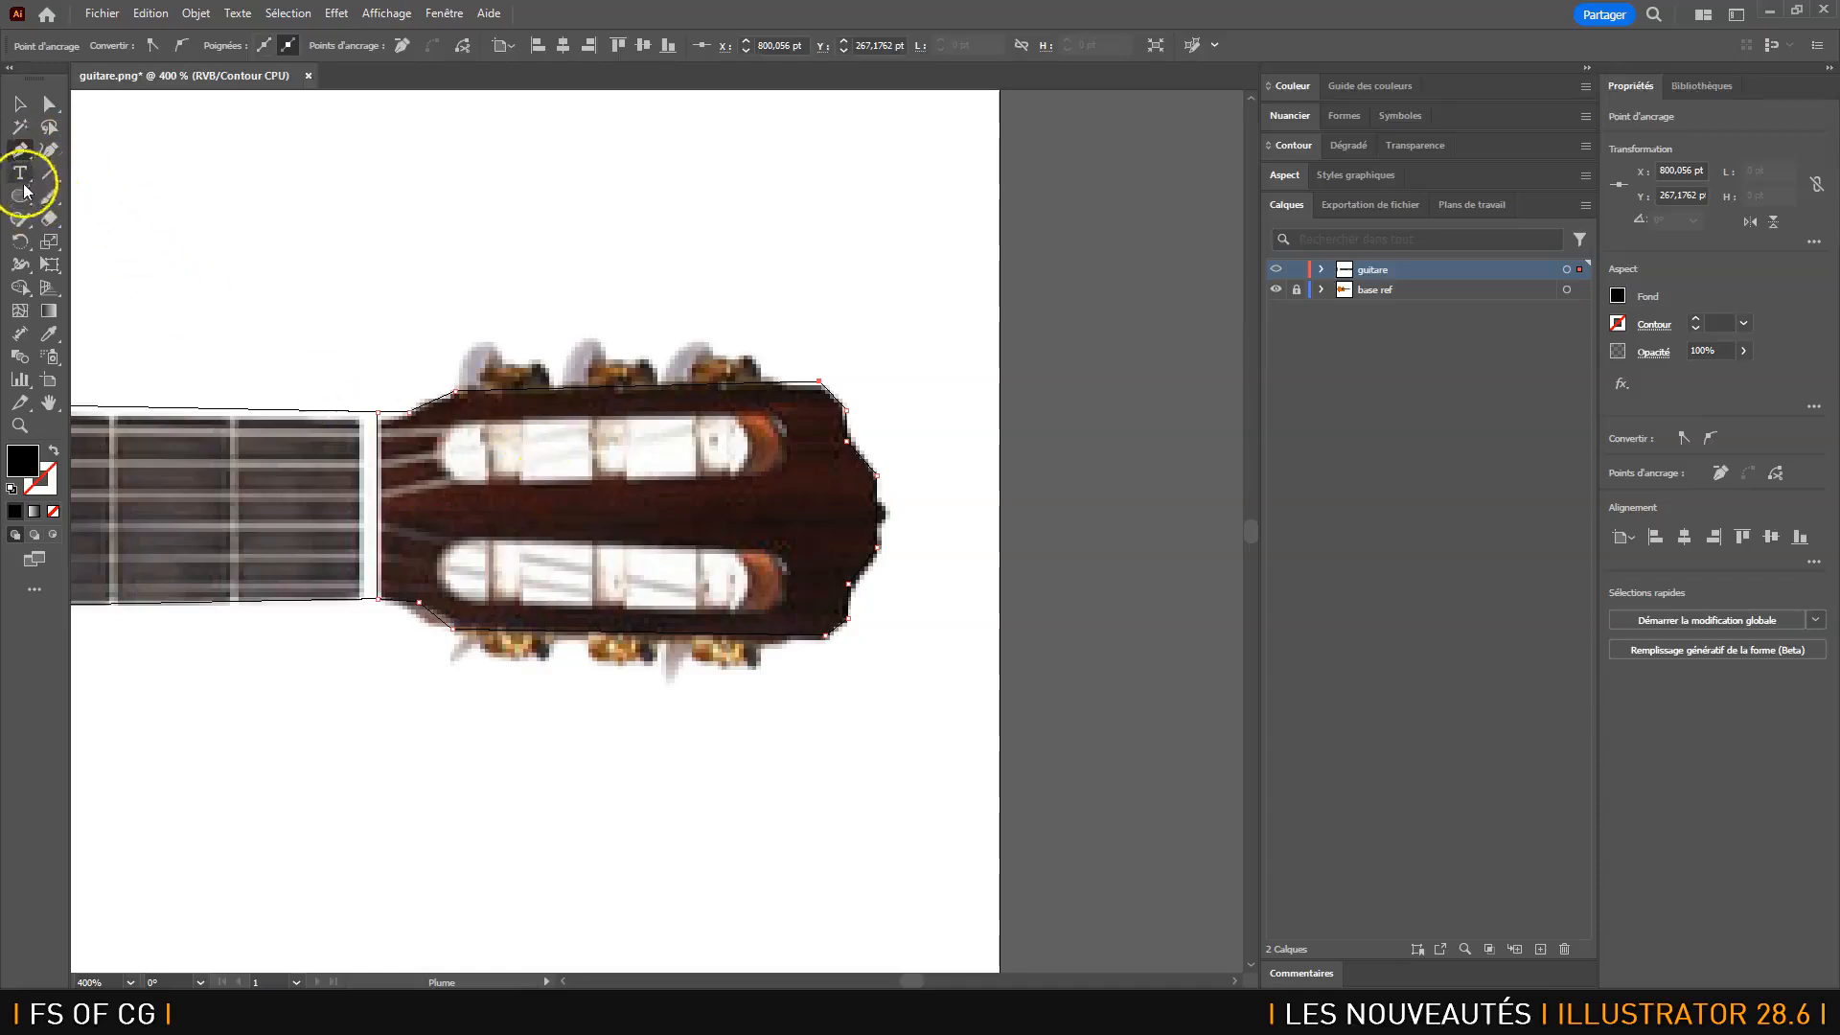
pyautogui.moveTo(24, 191); pyautogui.dragTo(119, 191)
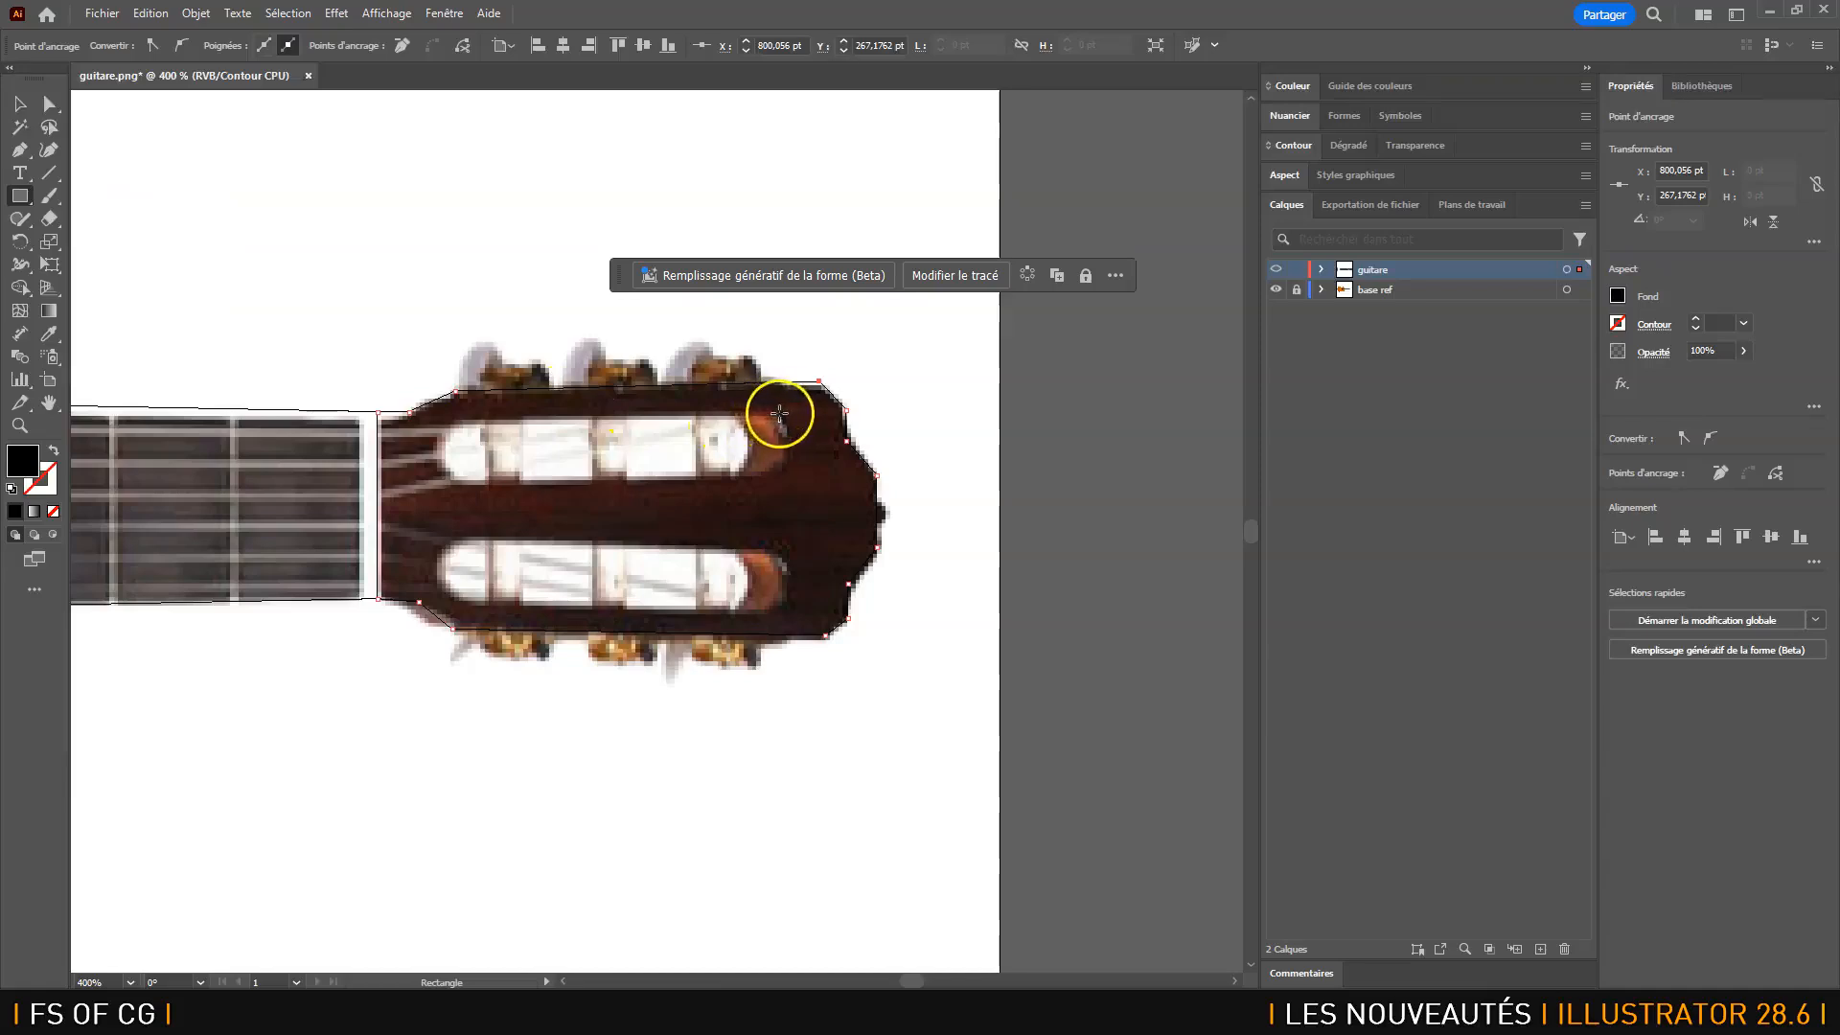
pyautogui.moveTo(793, 412); pyautogui.dragTo(563, 481)
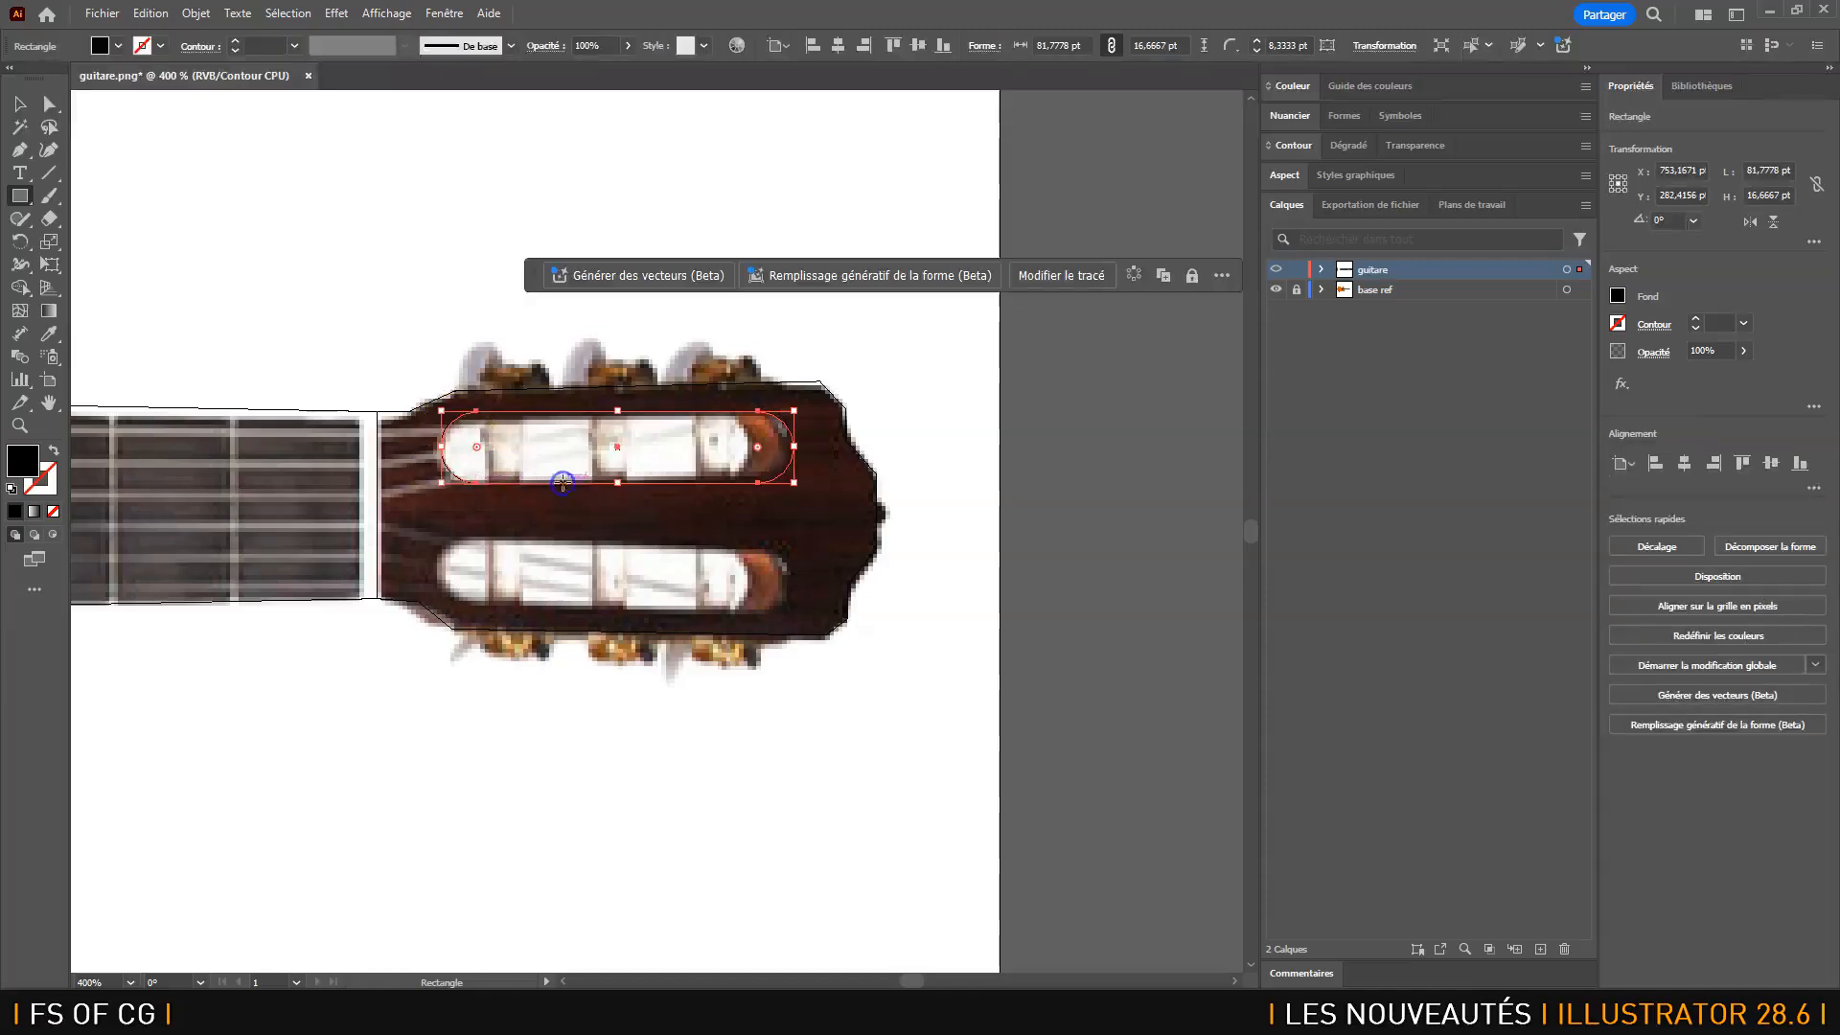
# - Duplicate the rounded rectangle straight down over the headstock's lower slot and return the guitare layer to preview display
pyautogui.click(20, 104)
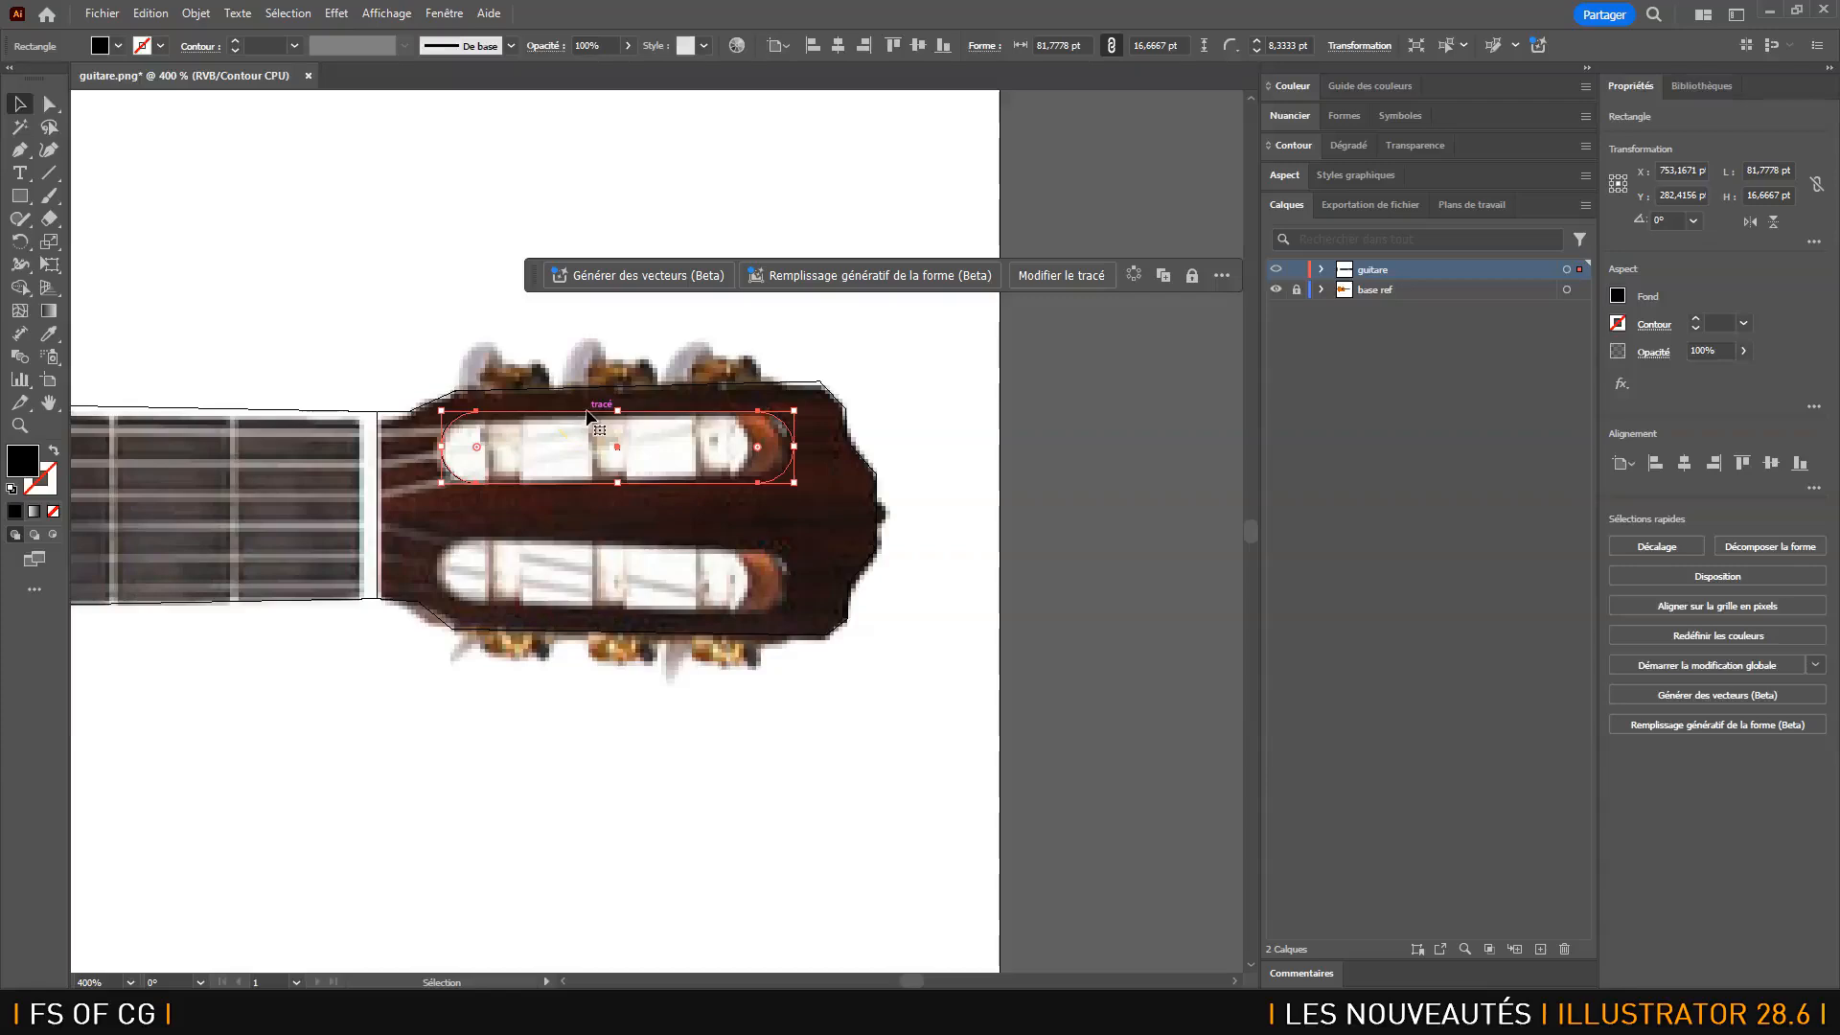
pyautogui.moveTo(588, 414); pyautogui.dragTo(596, 543)
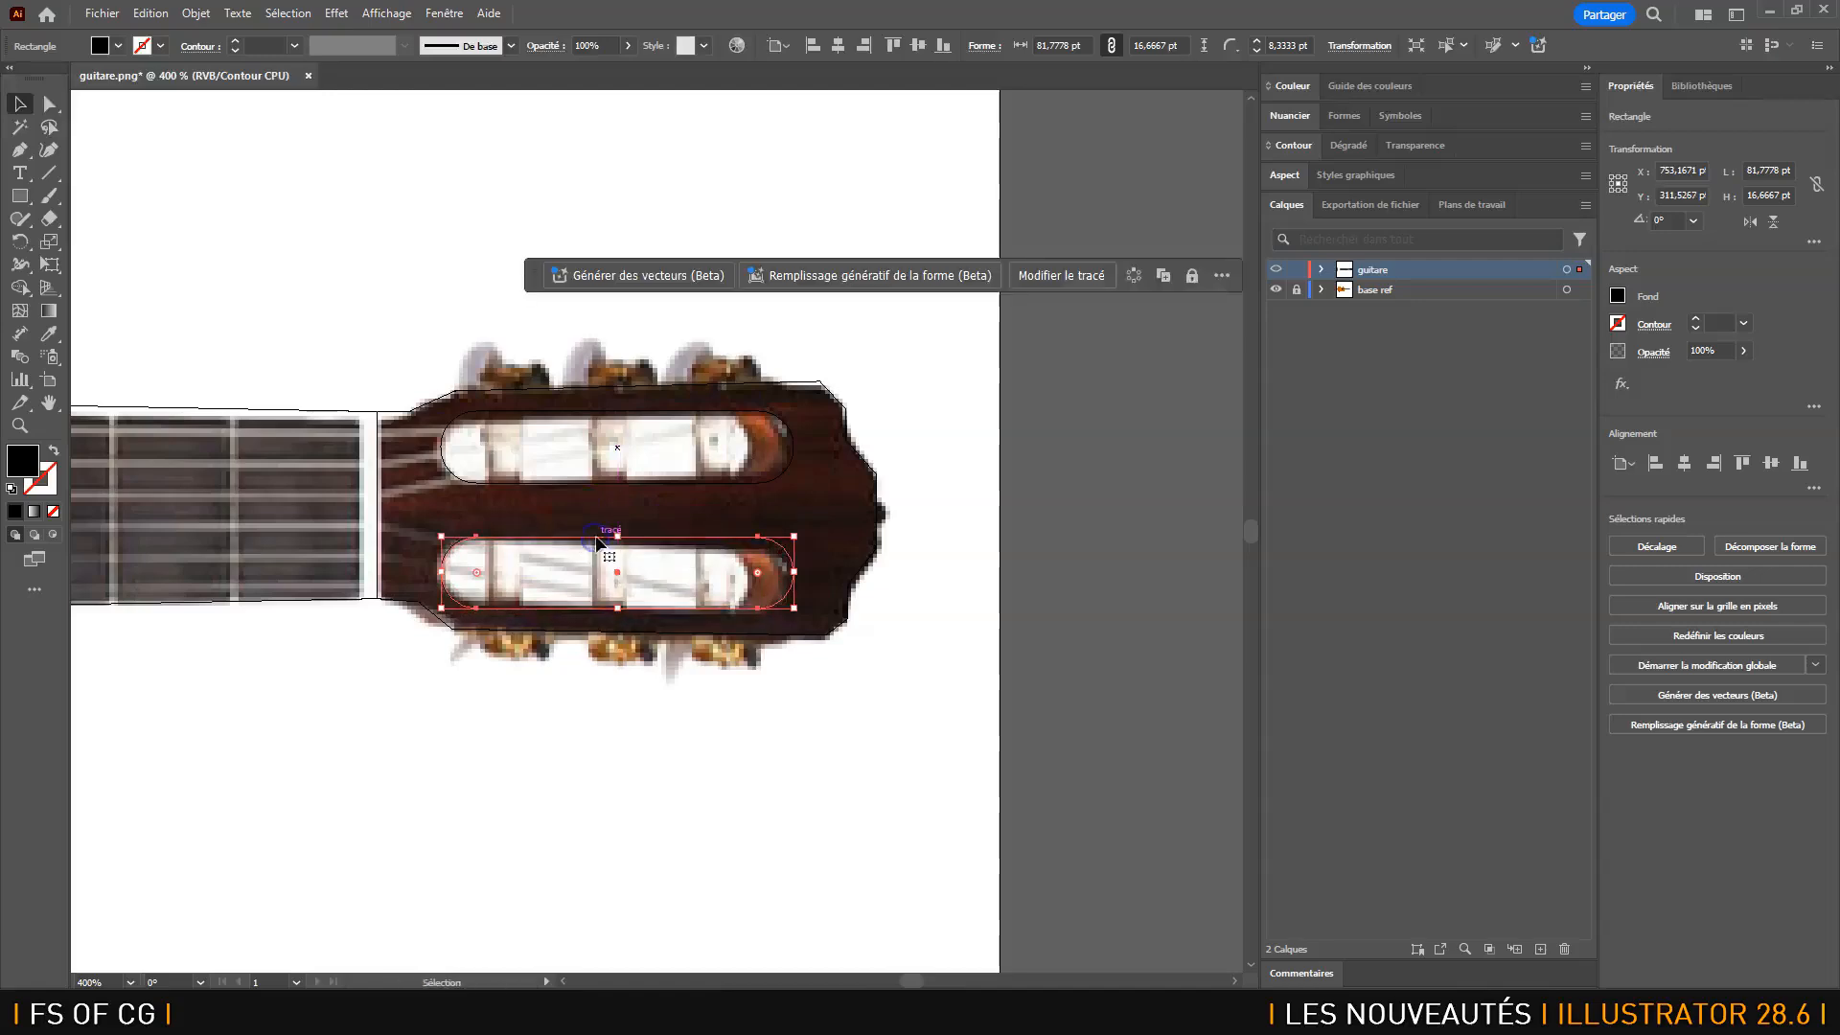
pyautogui.keyDown('ctrl'); pyautogui.click(1279, 272); pyautogui.keyUp('ctrl')
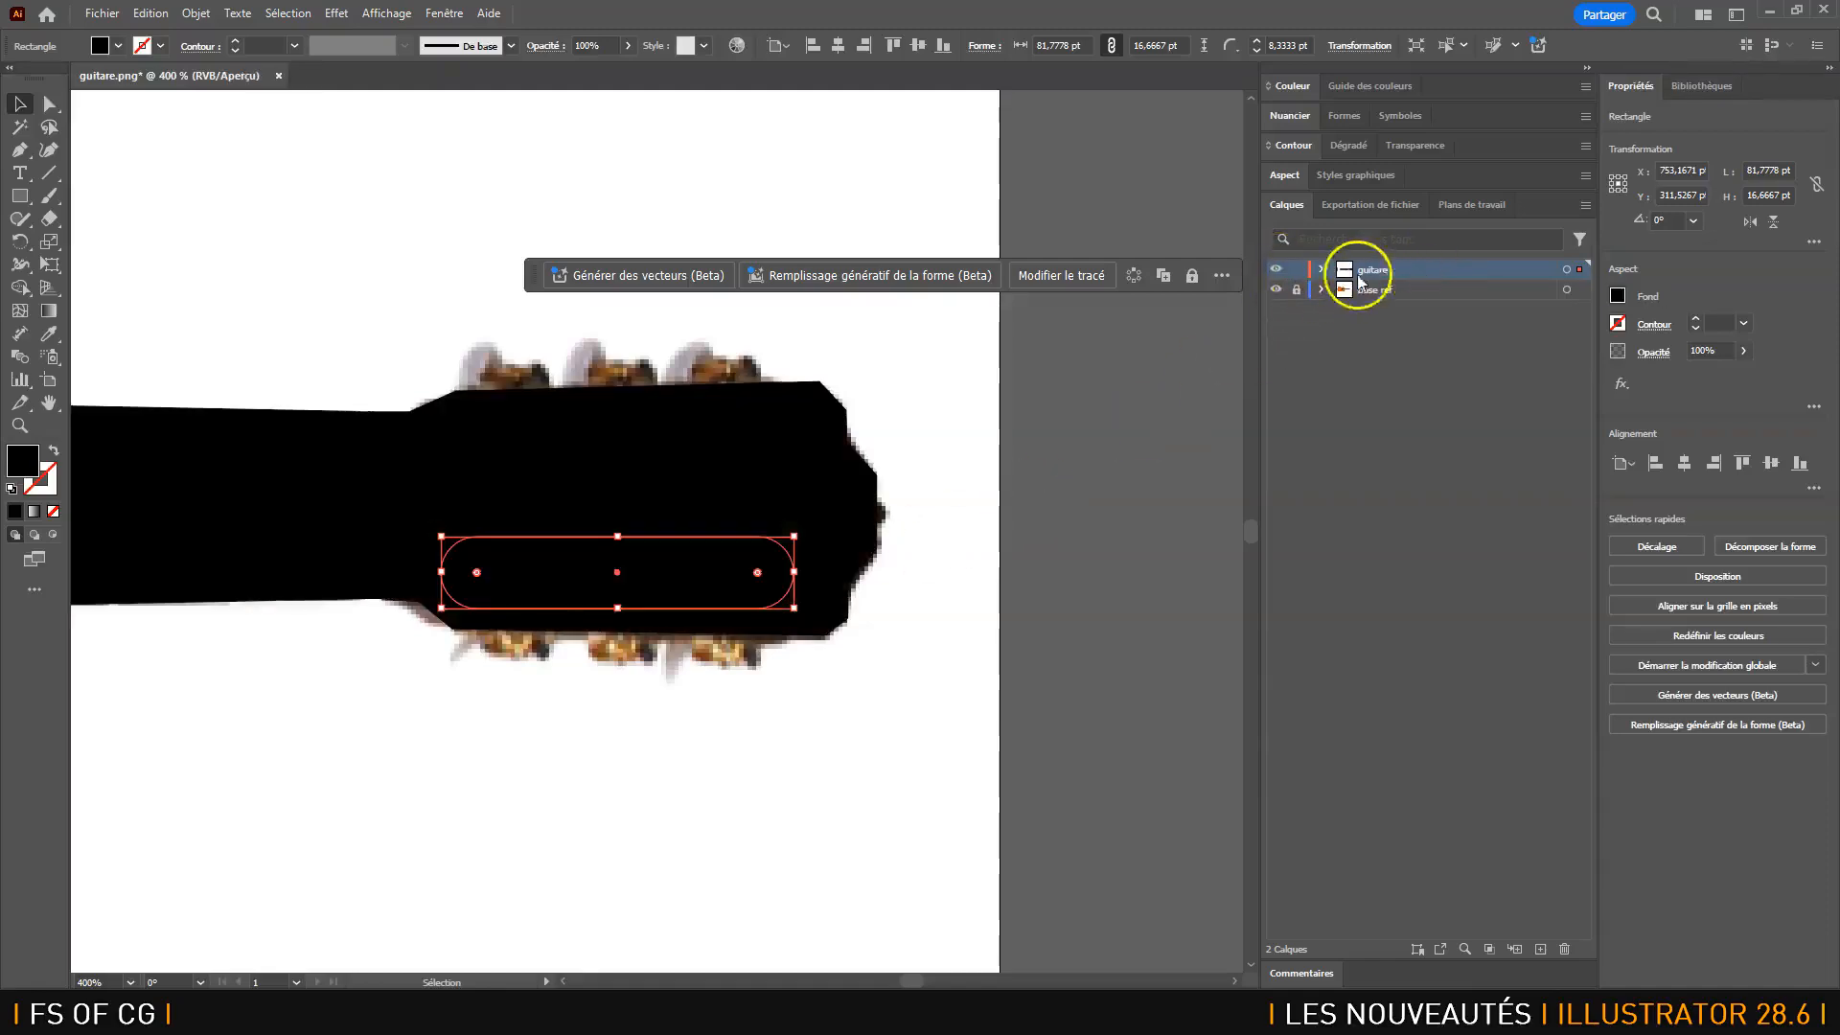
# - Cut both rounded slots out of the headstock shape with Minus Front and fill it with dark brown sampled from the photo
pyautogui.click(1321, 269)
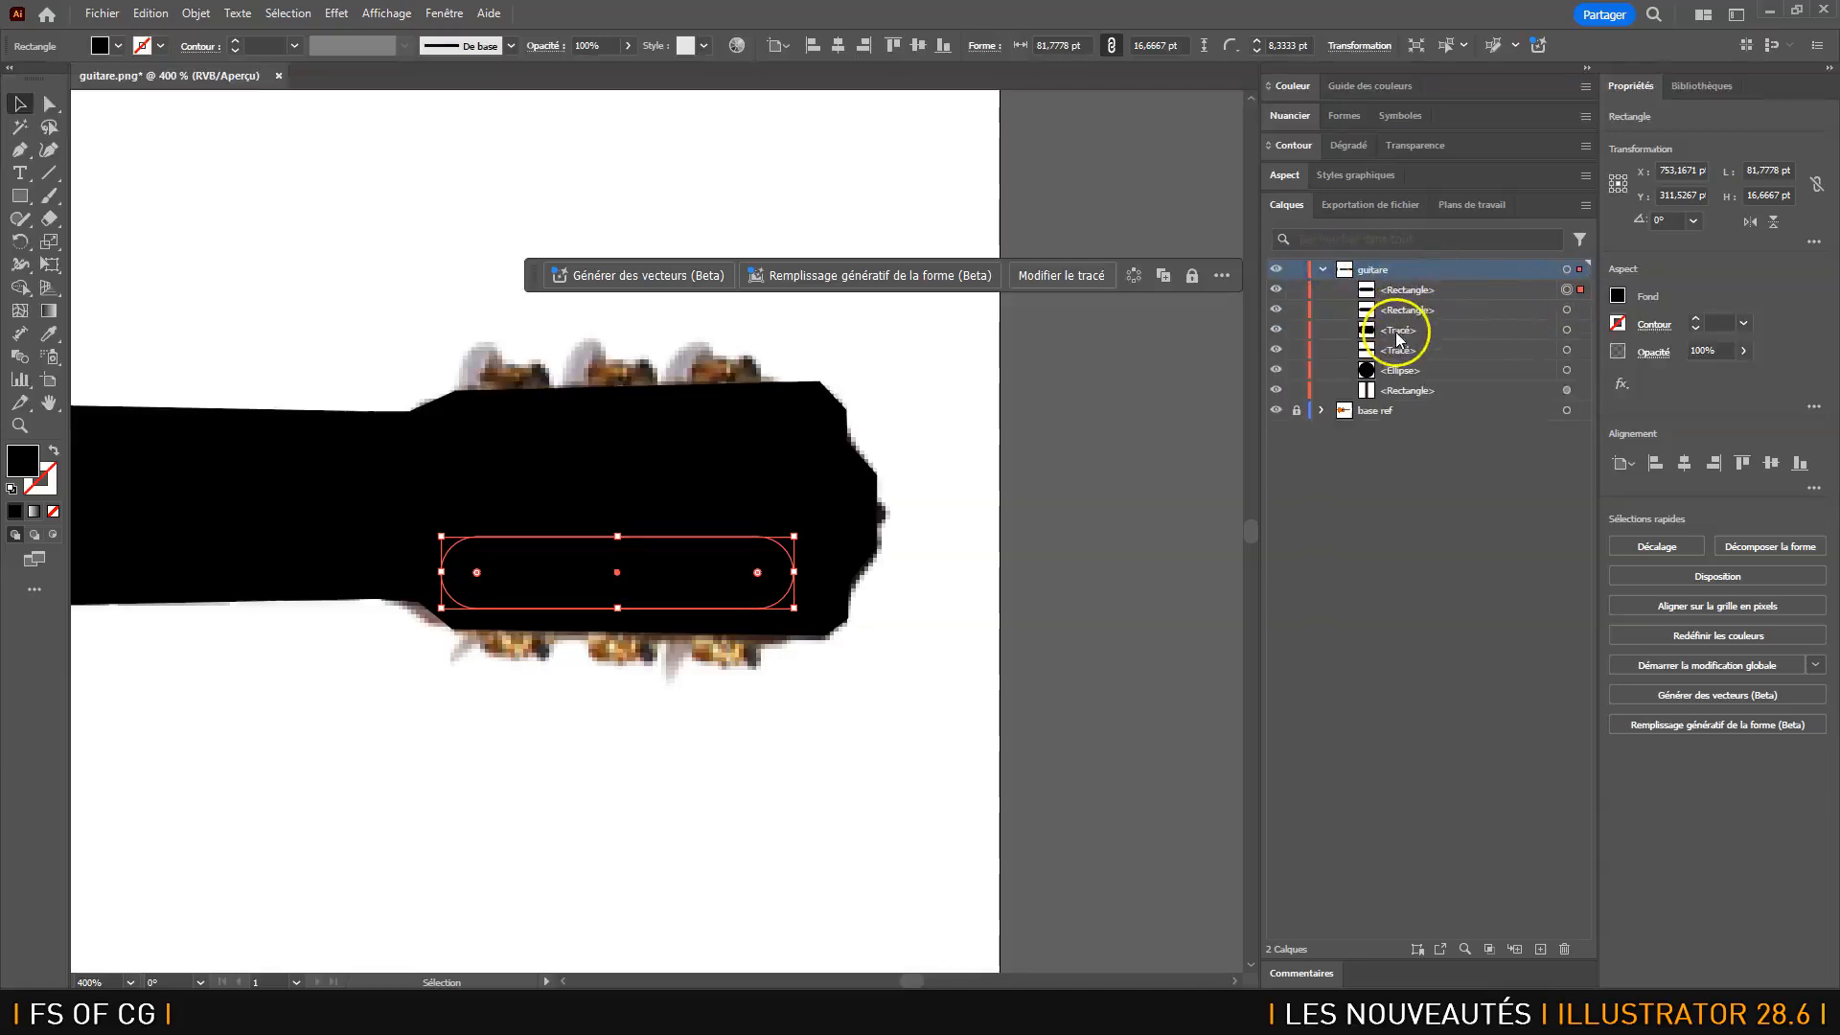
pyautogui.keyDown('shift'); pyautogui.click(1568, 311); pyautogui.keyUp('shift')
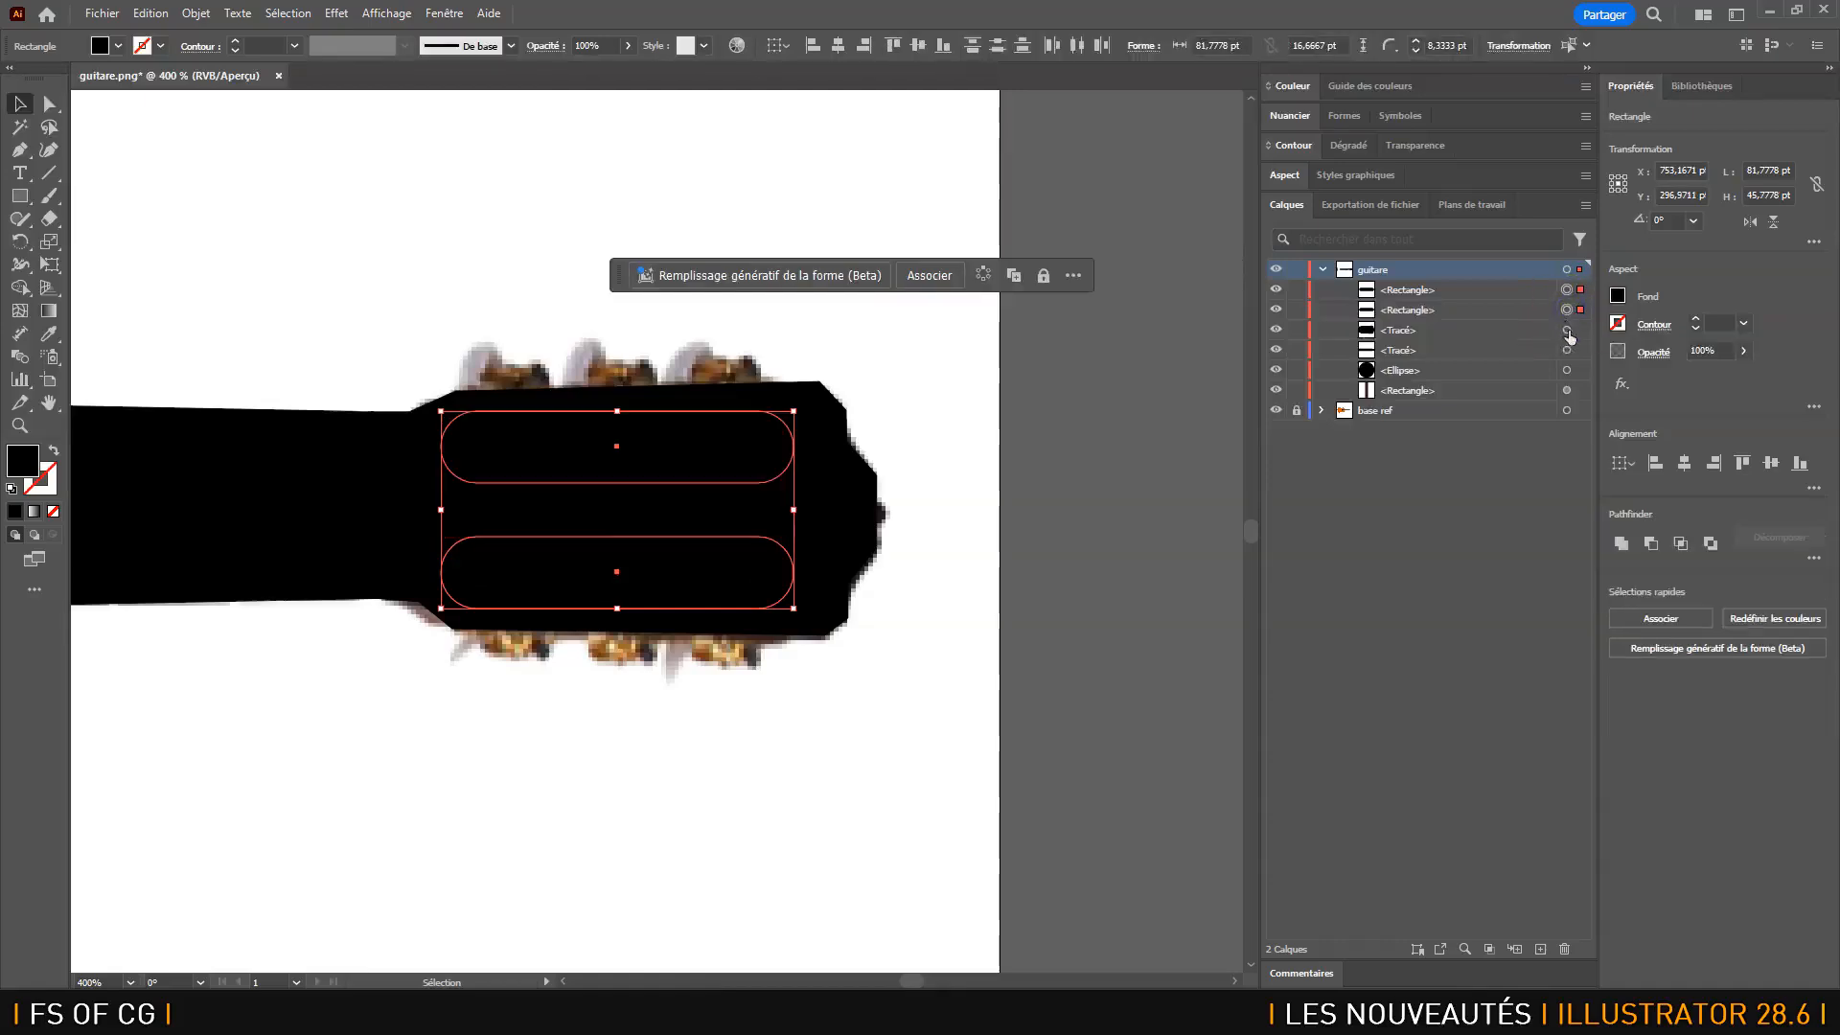
pyautogui.click(1568, 331)
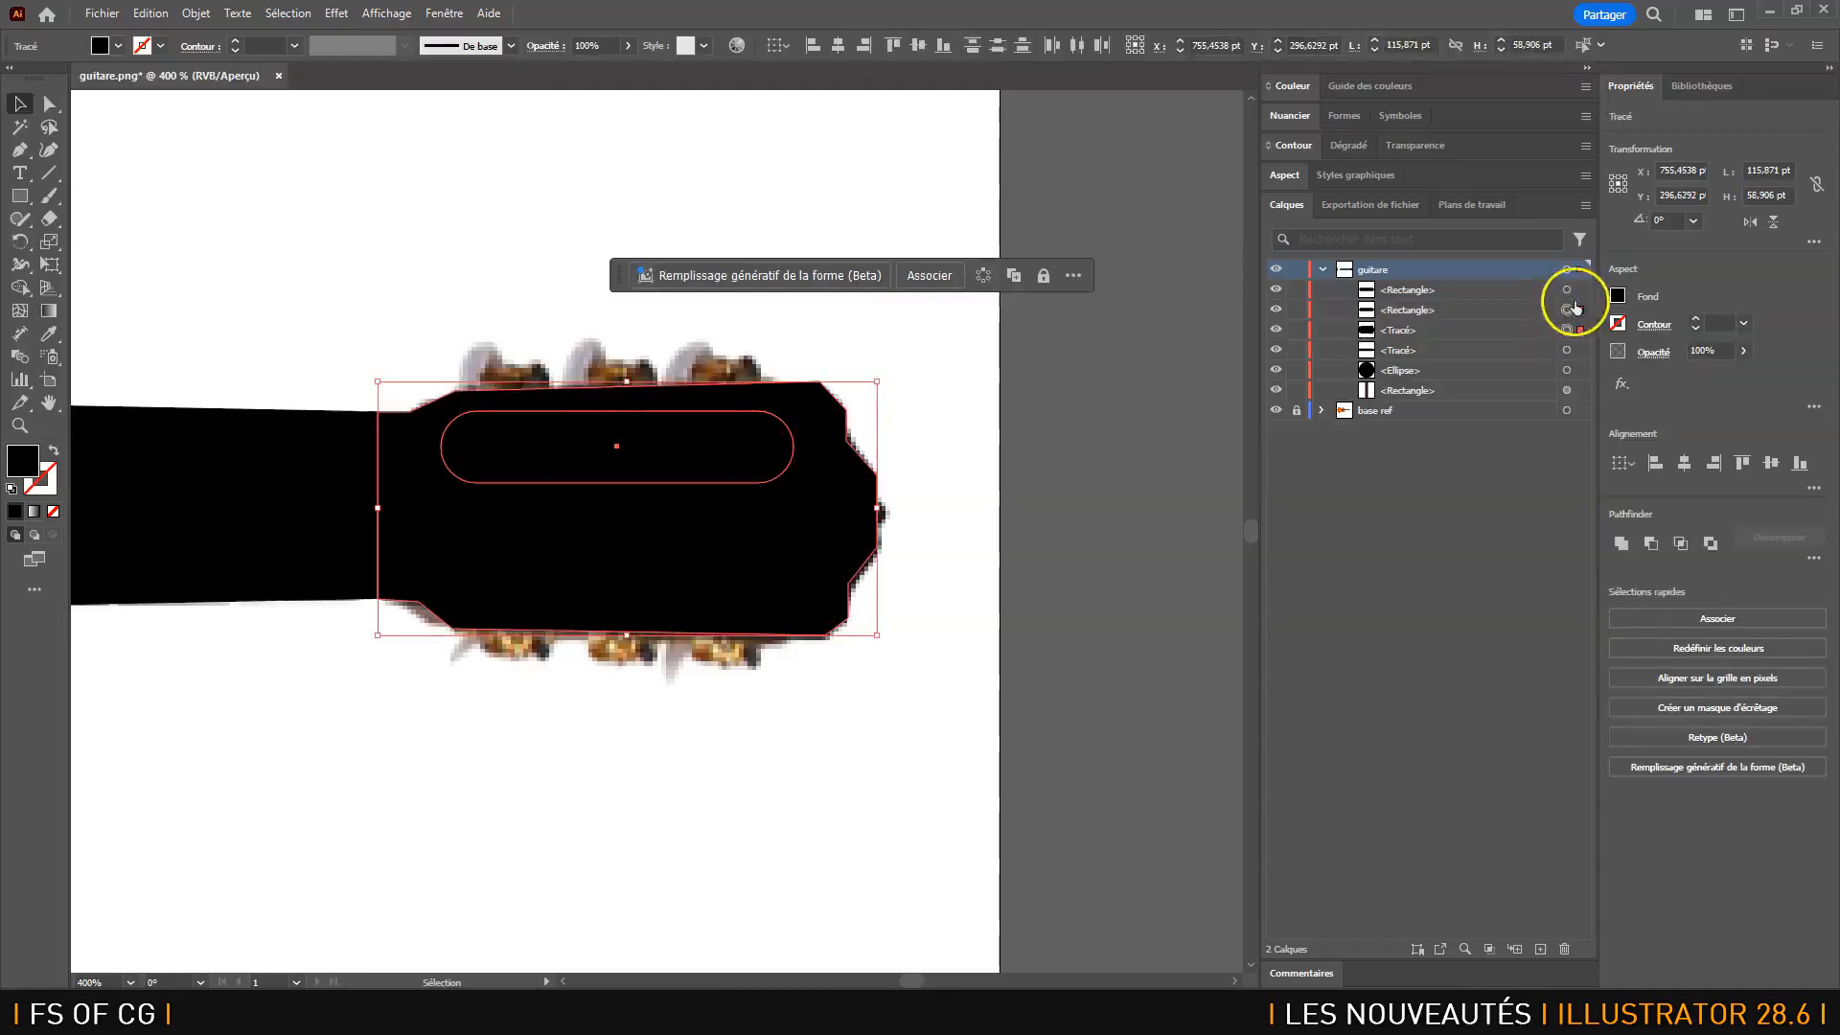
pyautogui.keyDown('shift'); pyautogui.click(1568, 290); pyautogui.keyUp('shift')
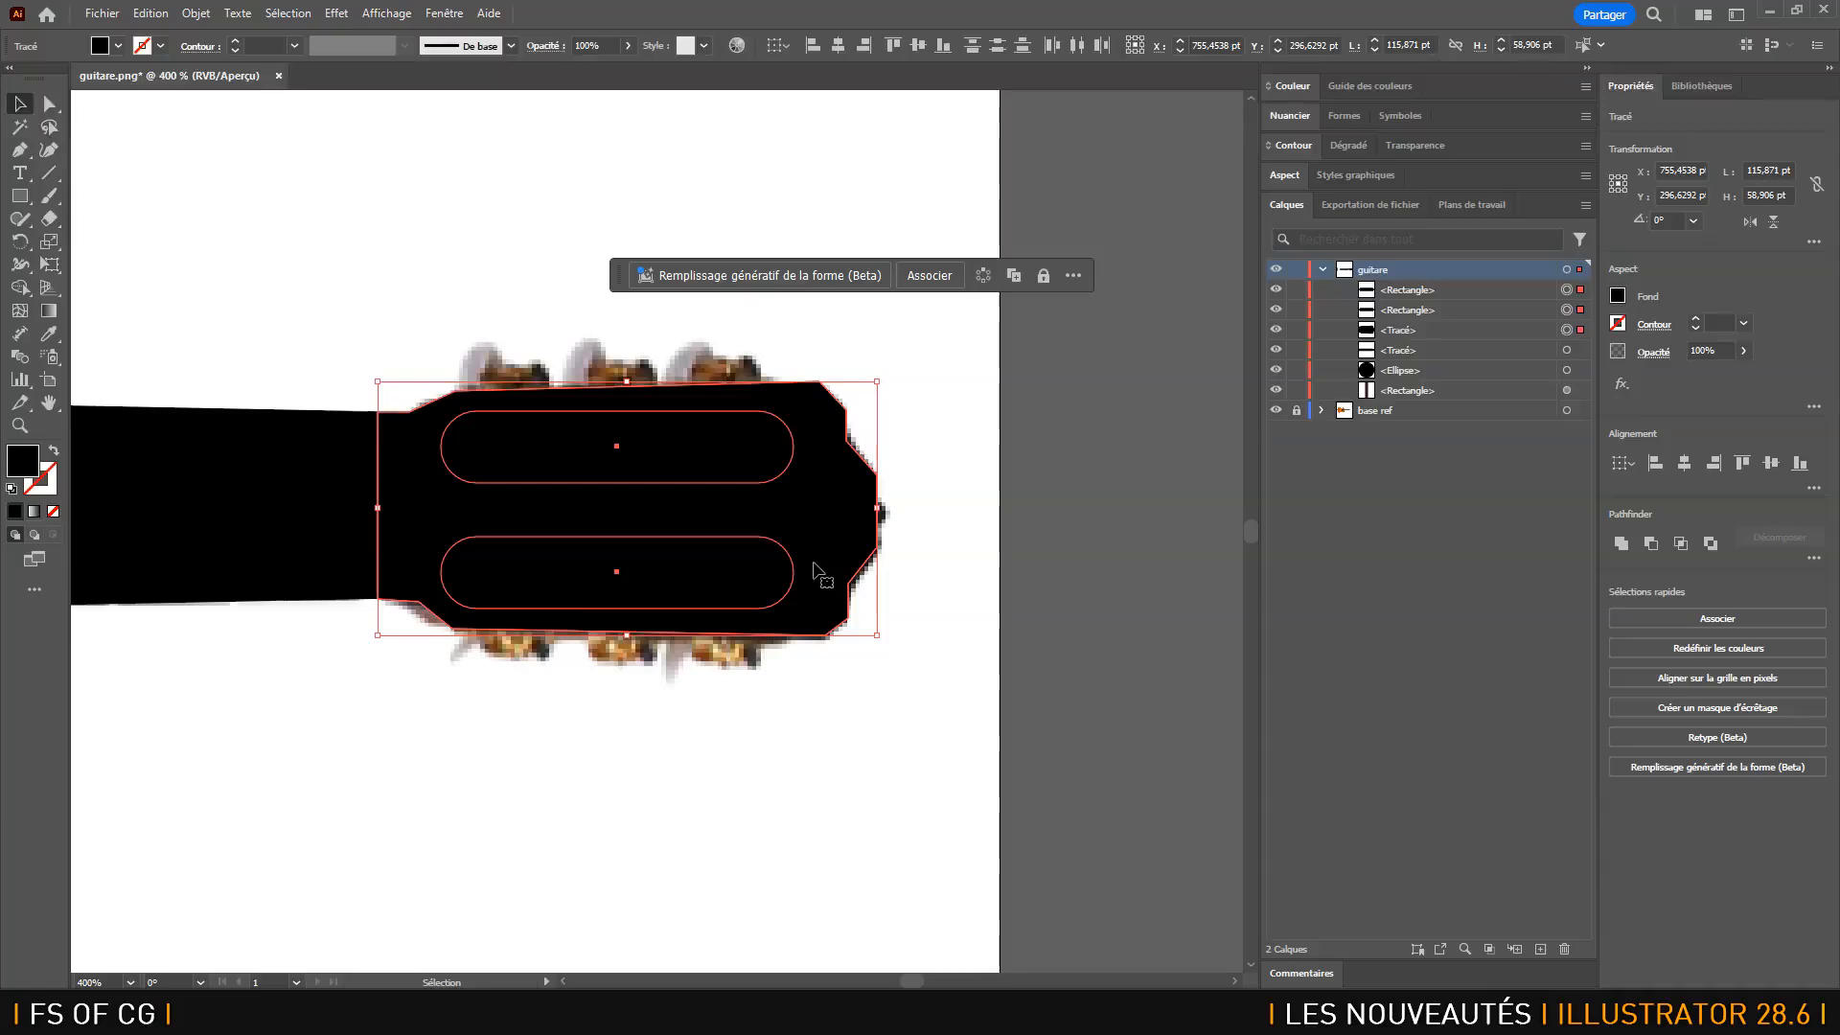
pyautogui.click(446, 13)
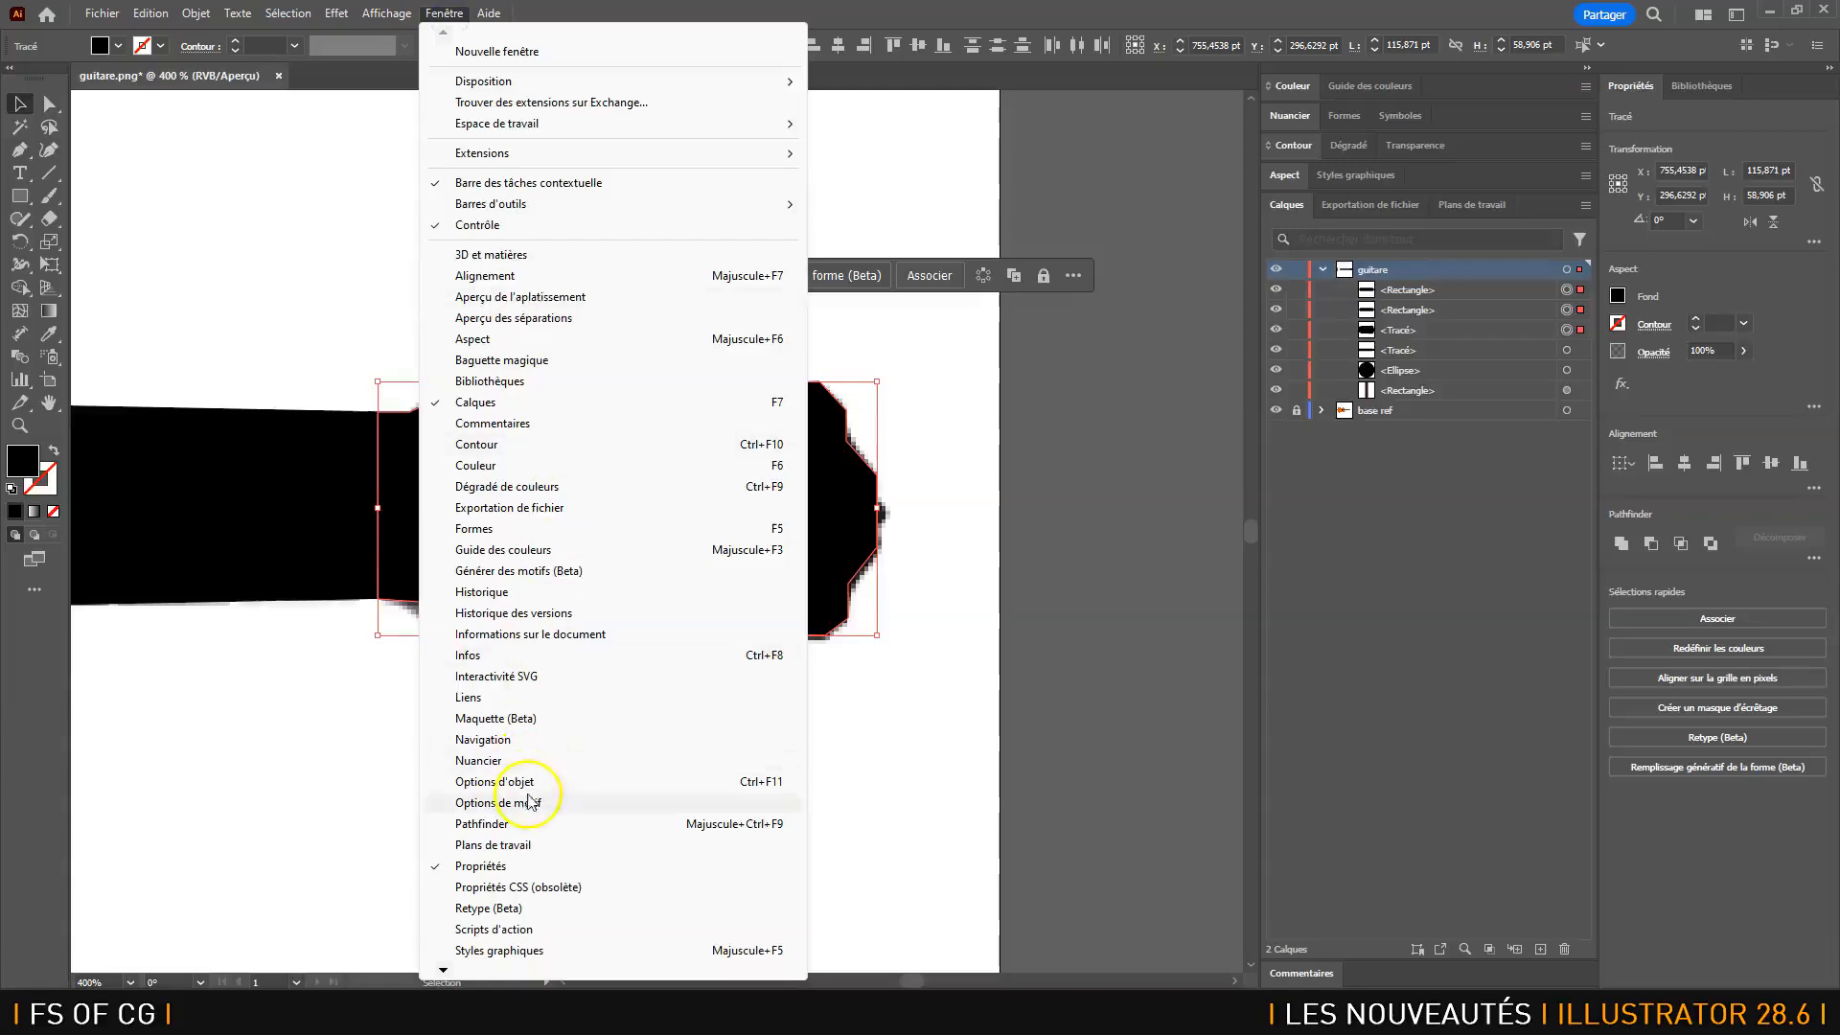
pyautogui.click(482, 824)
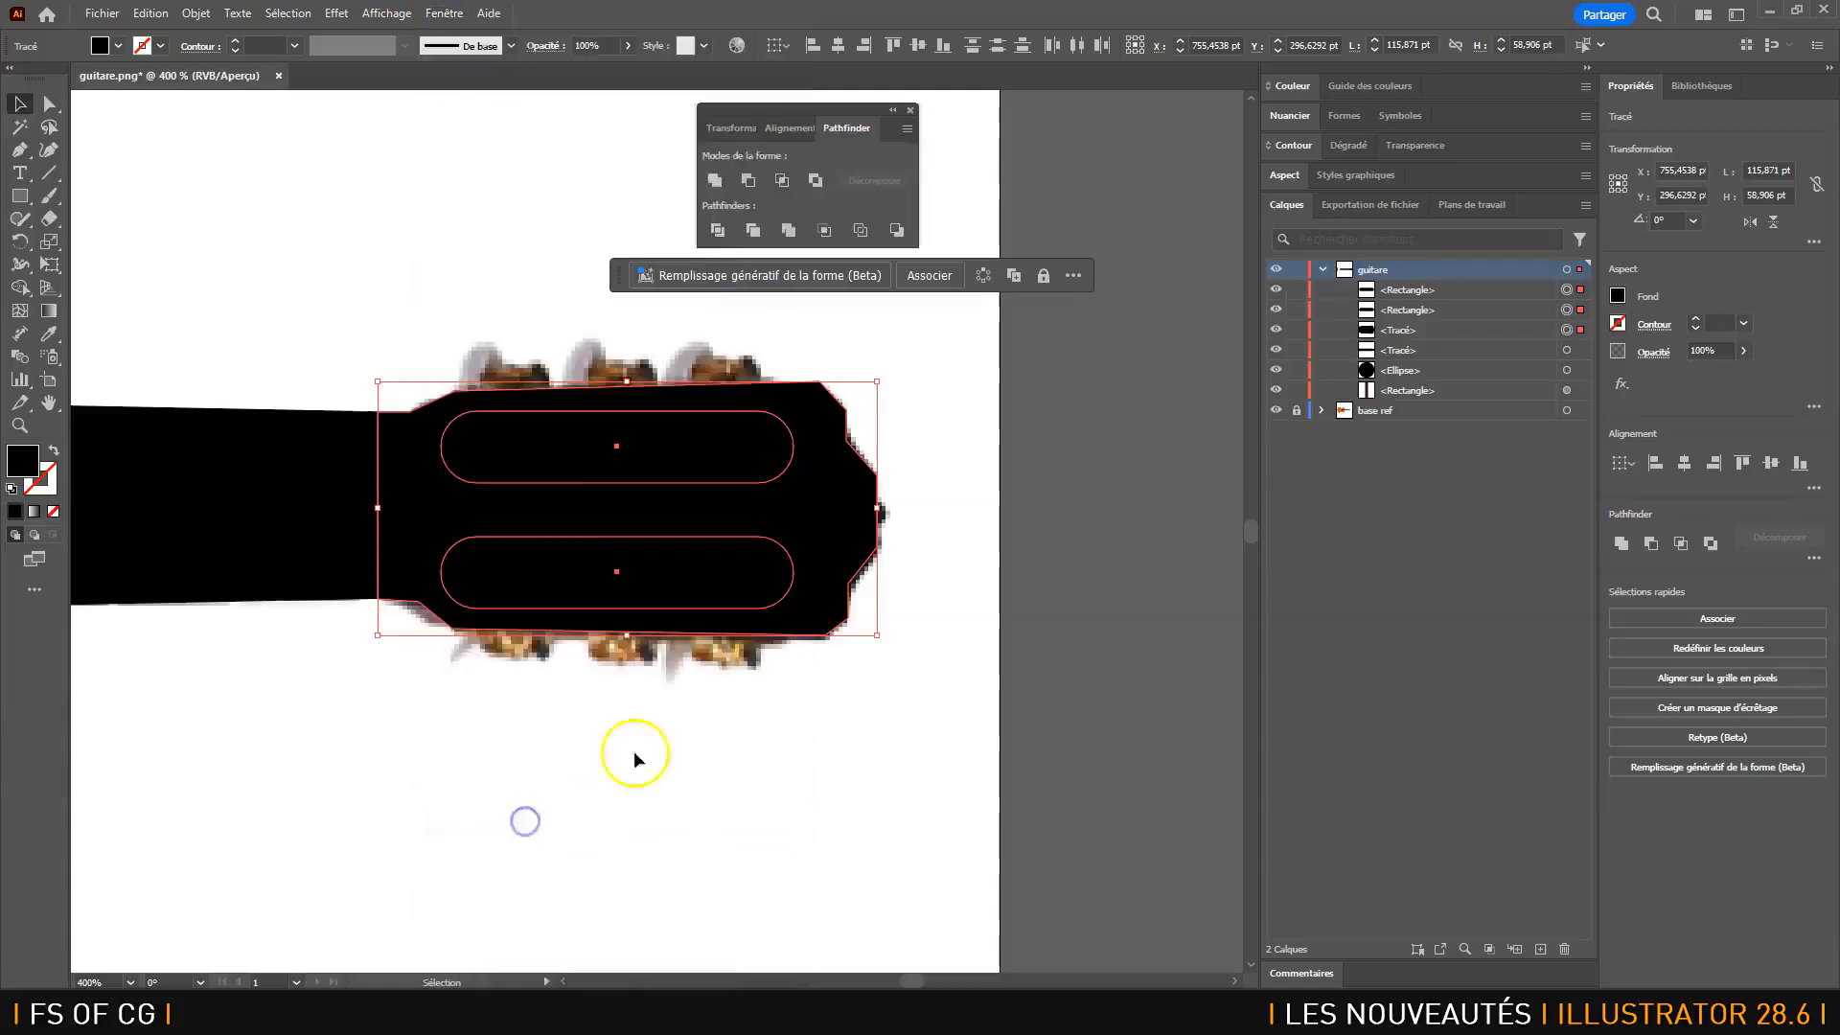
pyautogui.click(749, 180)
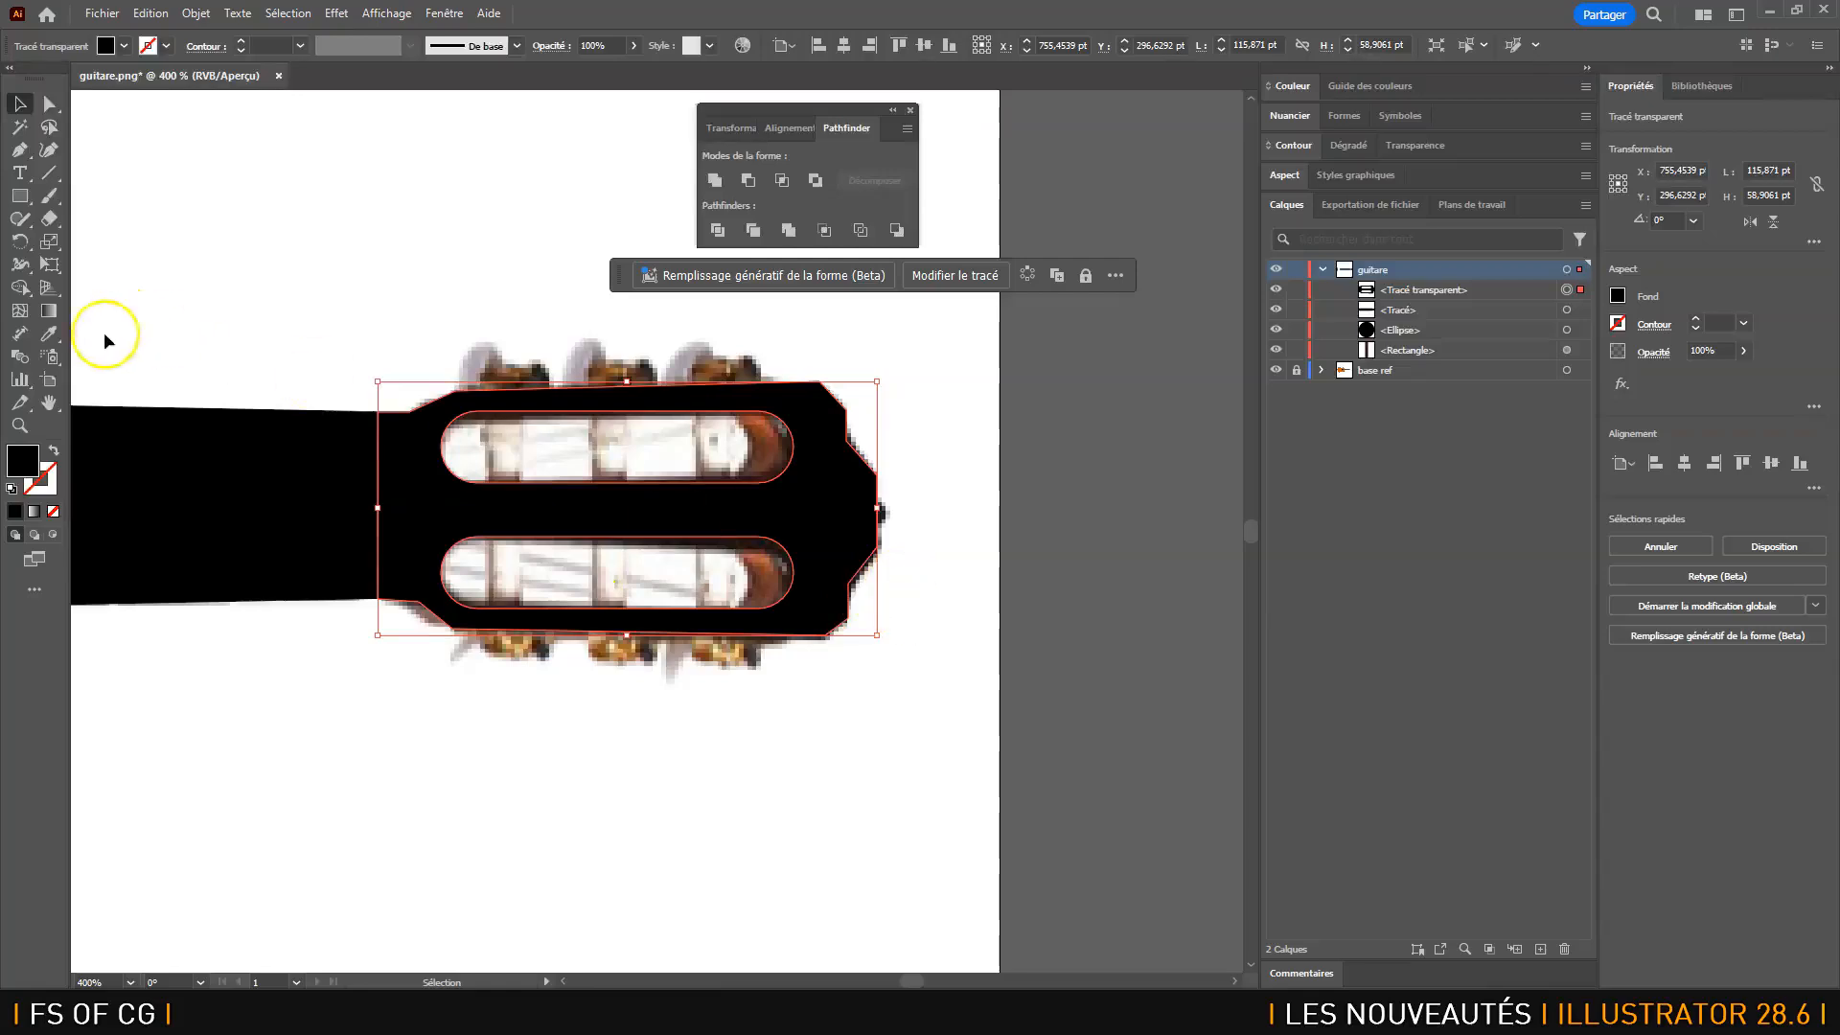
pyautogui.click(48, 334)
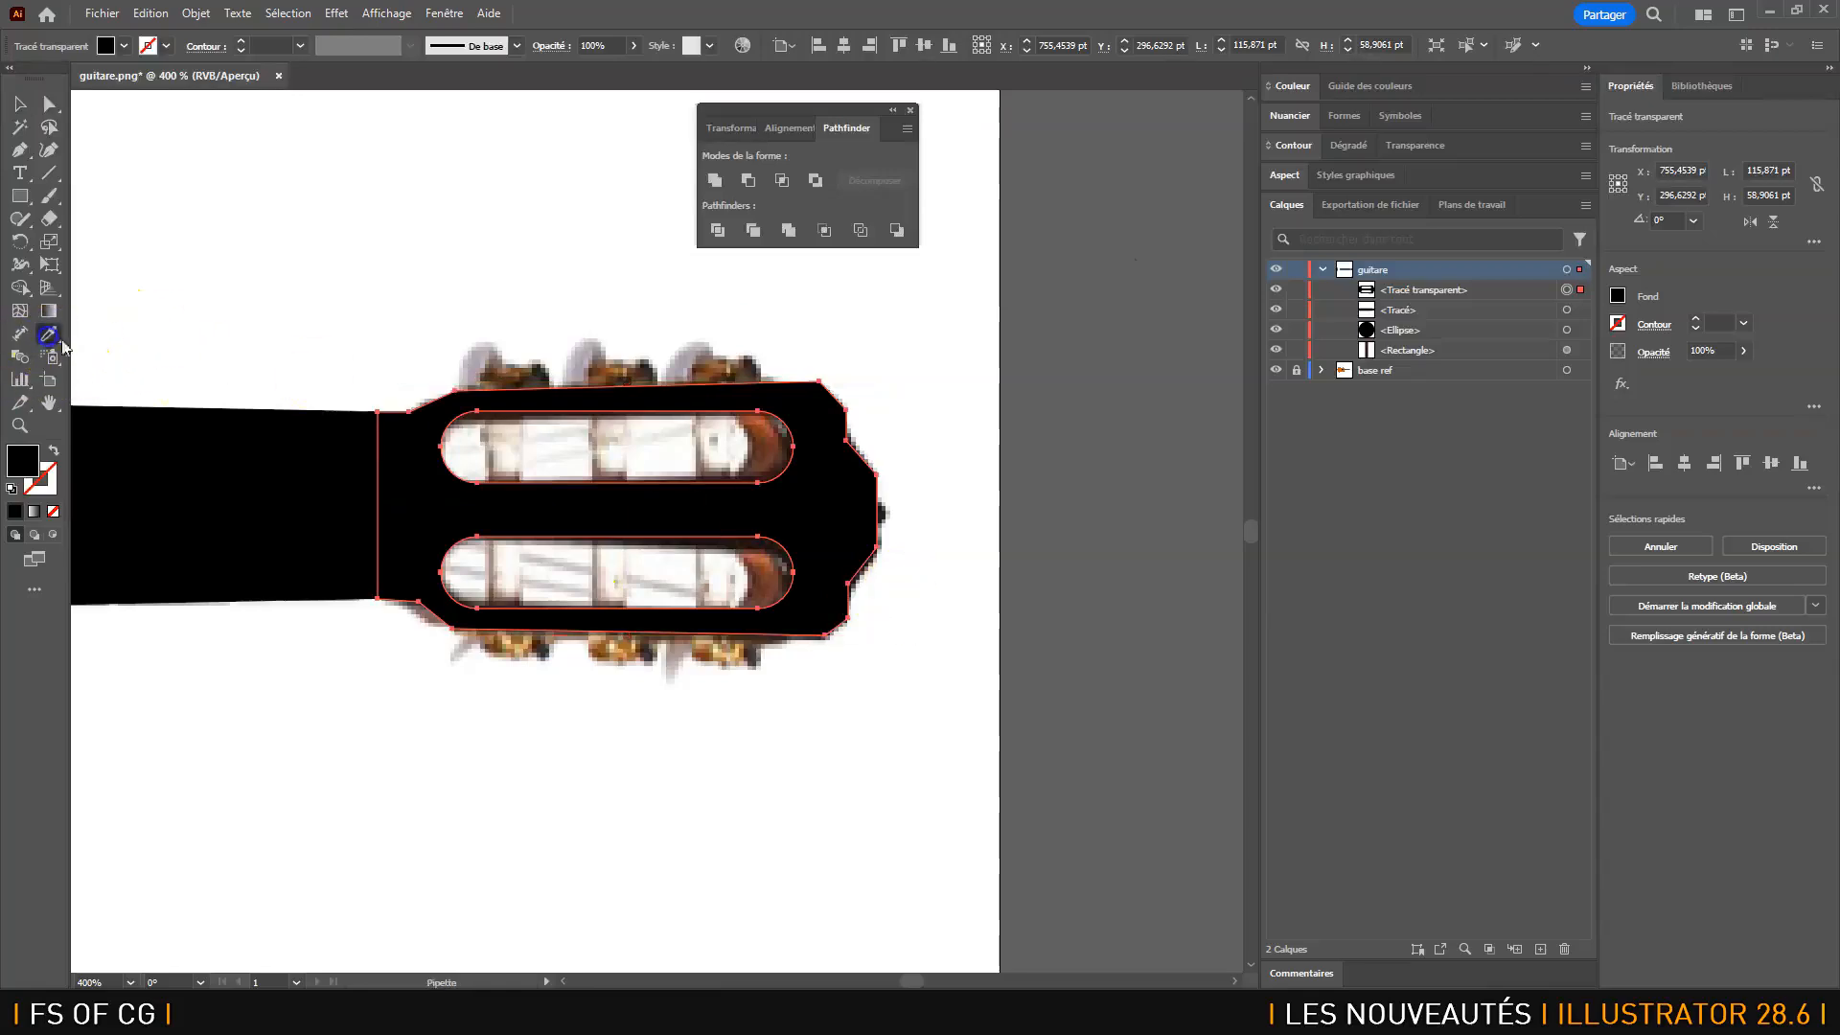
pyautogui.click(782, 436)
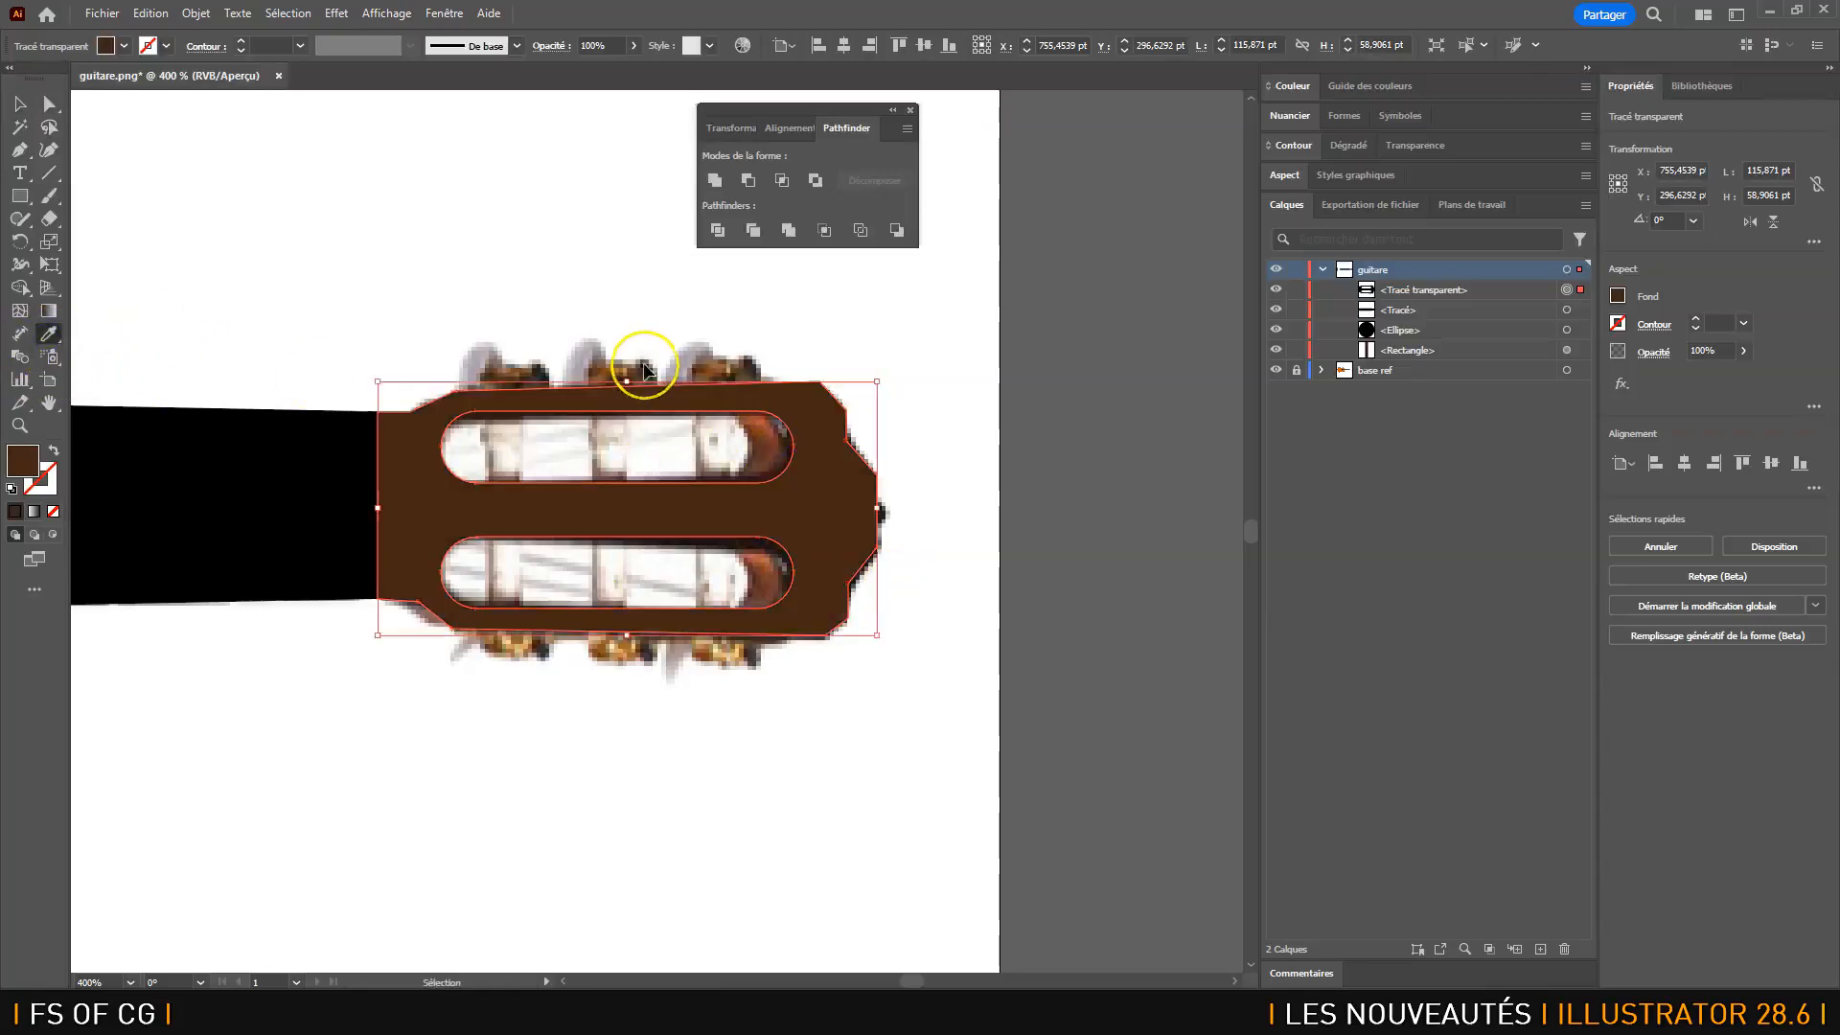
# - Draw an ellipse about 231.7 × 308.1 pt over the wide lower bout of the guitar's body
pyautogui.hotkey('ctrl', '-')
pyautogui.hotkey('ctrl', '-')
pyautogui.hotkey('ctrl', '-')
pyautogui.hotkey('ctrl', '-')
pyautogui.moveTo(572, 476); pyautogui.dragTo(947, 585)
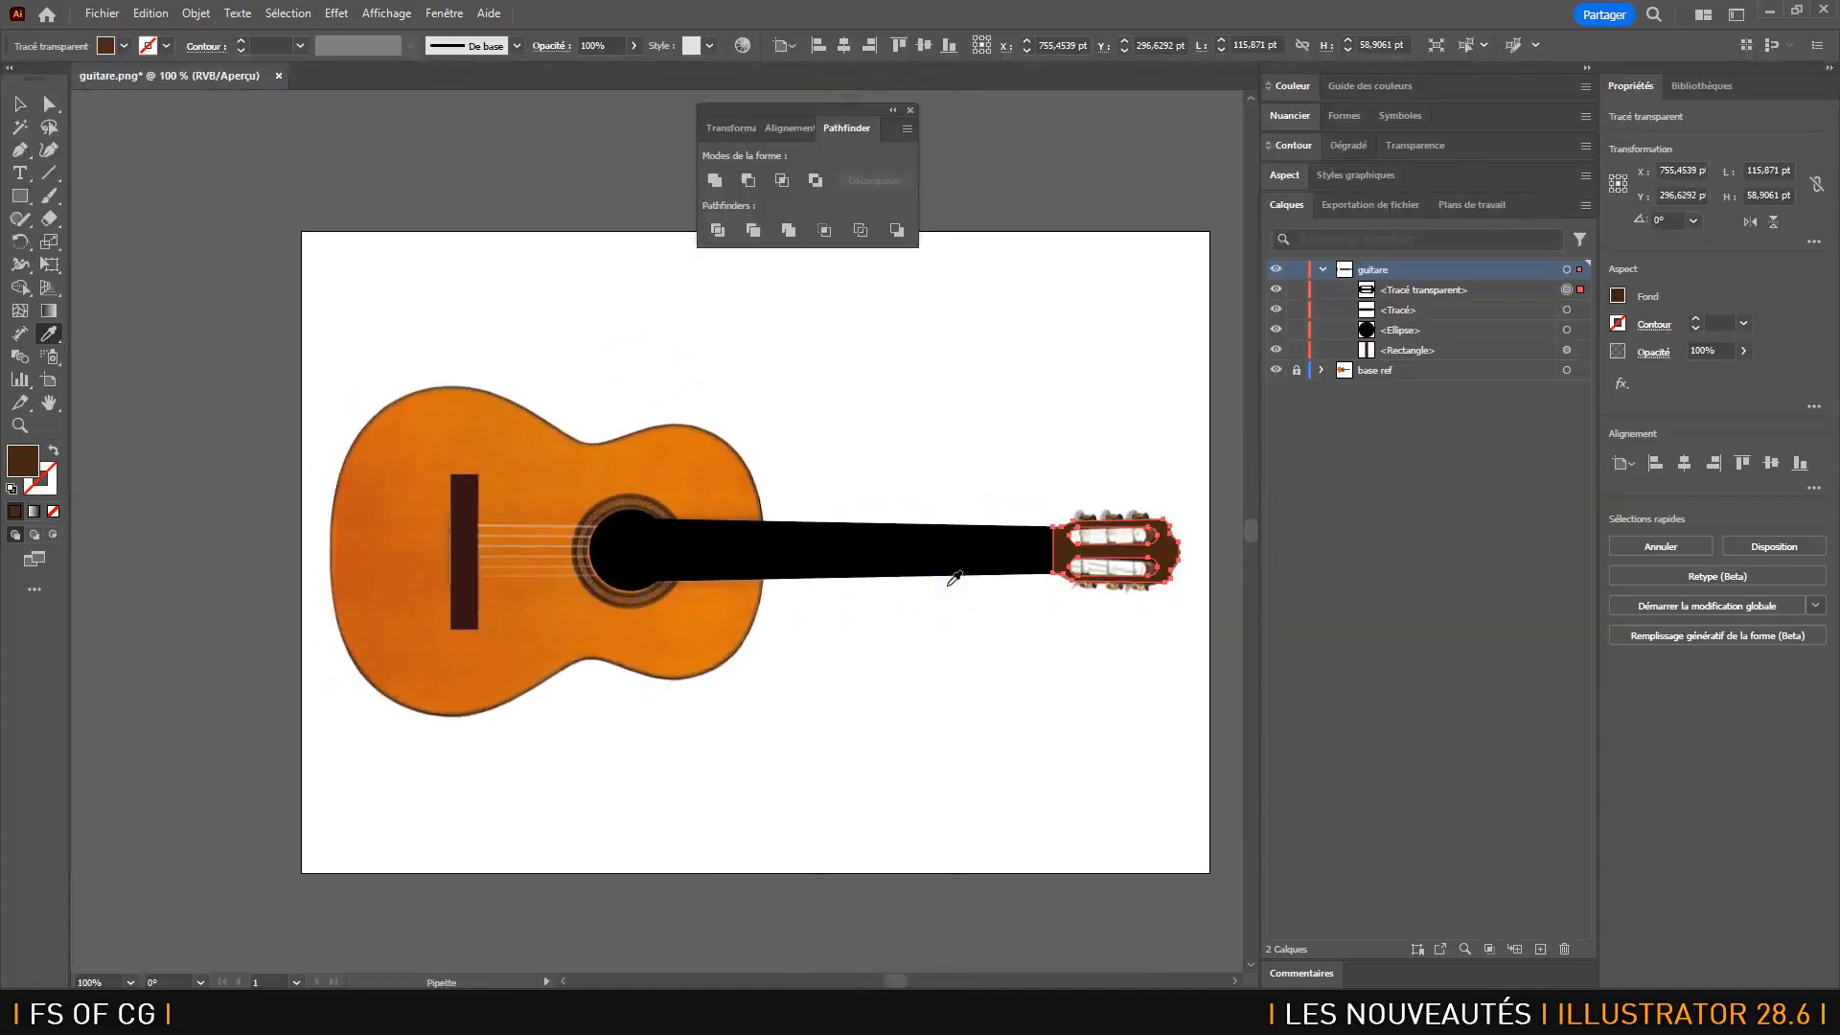
pyautogui.hotkey('ctrl', '+')
pyautogui.moveTo(495, 613); pyautogui.dragTo(1049, 546)
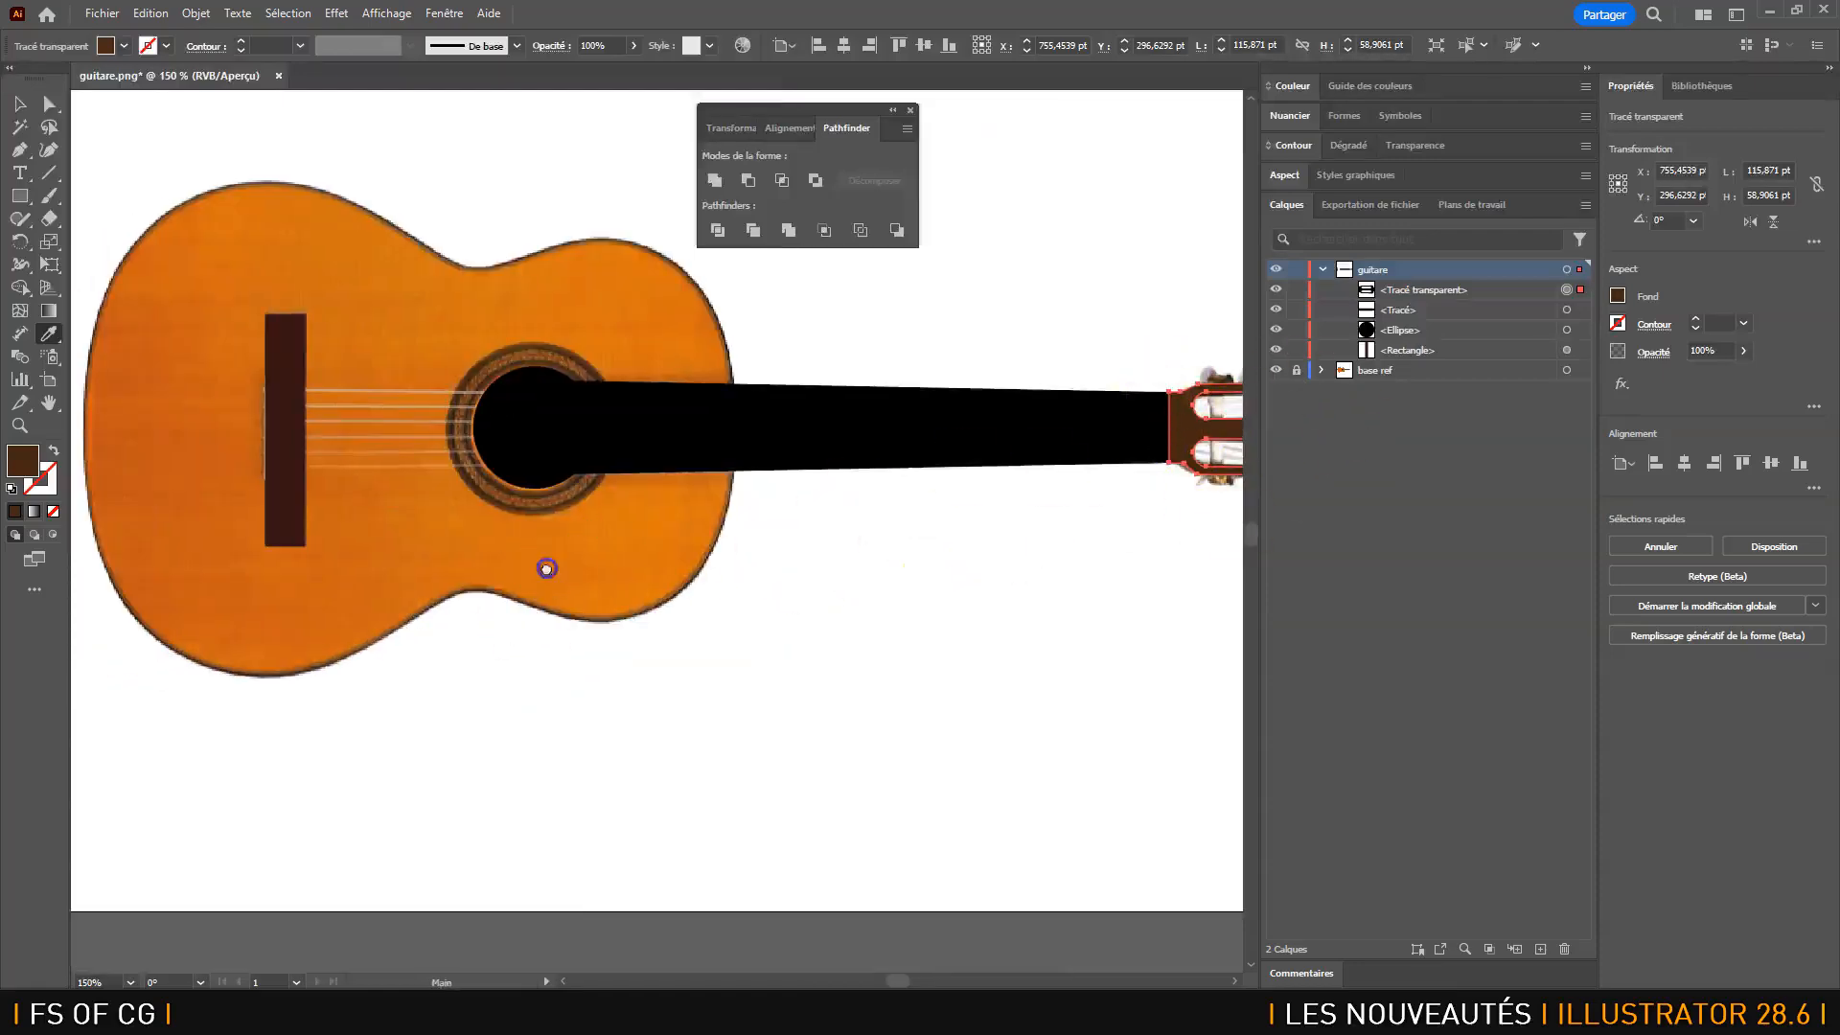
pyautogui.moveTo(547, 567); pyautogui.dragTo(697, 594)
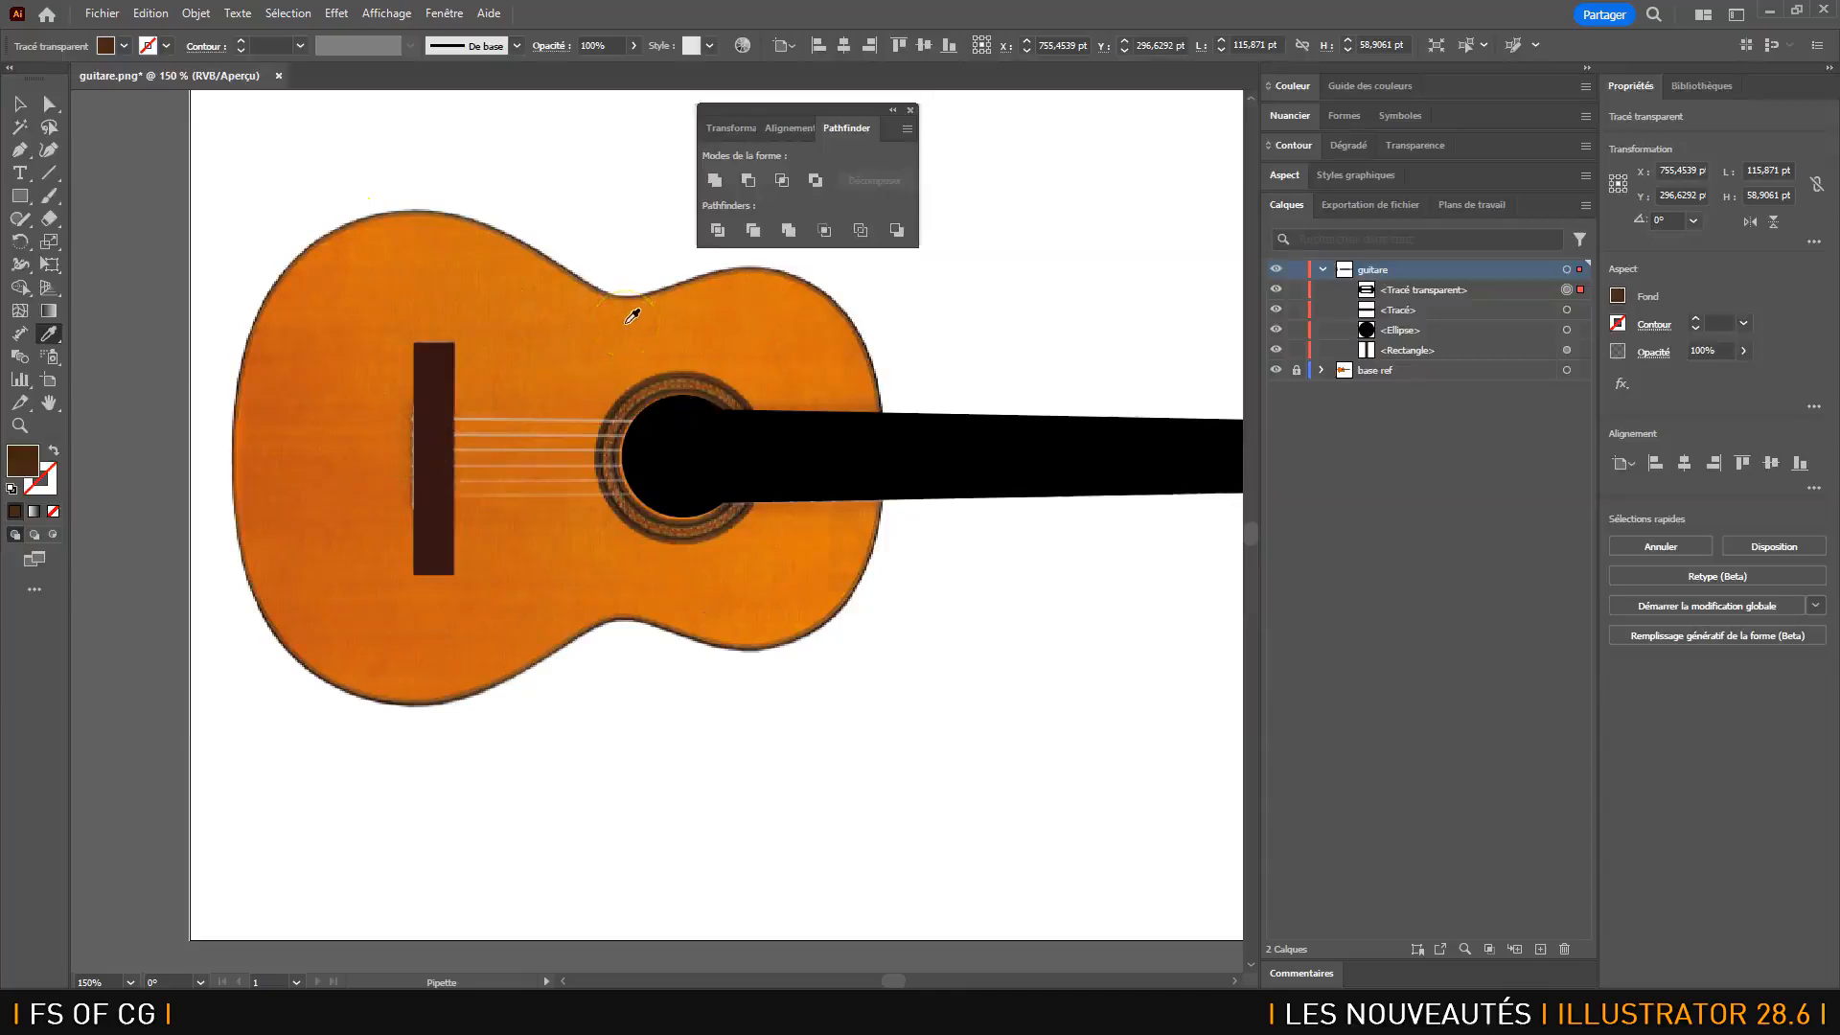
pyautogui.click(20, 196)
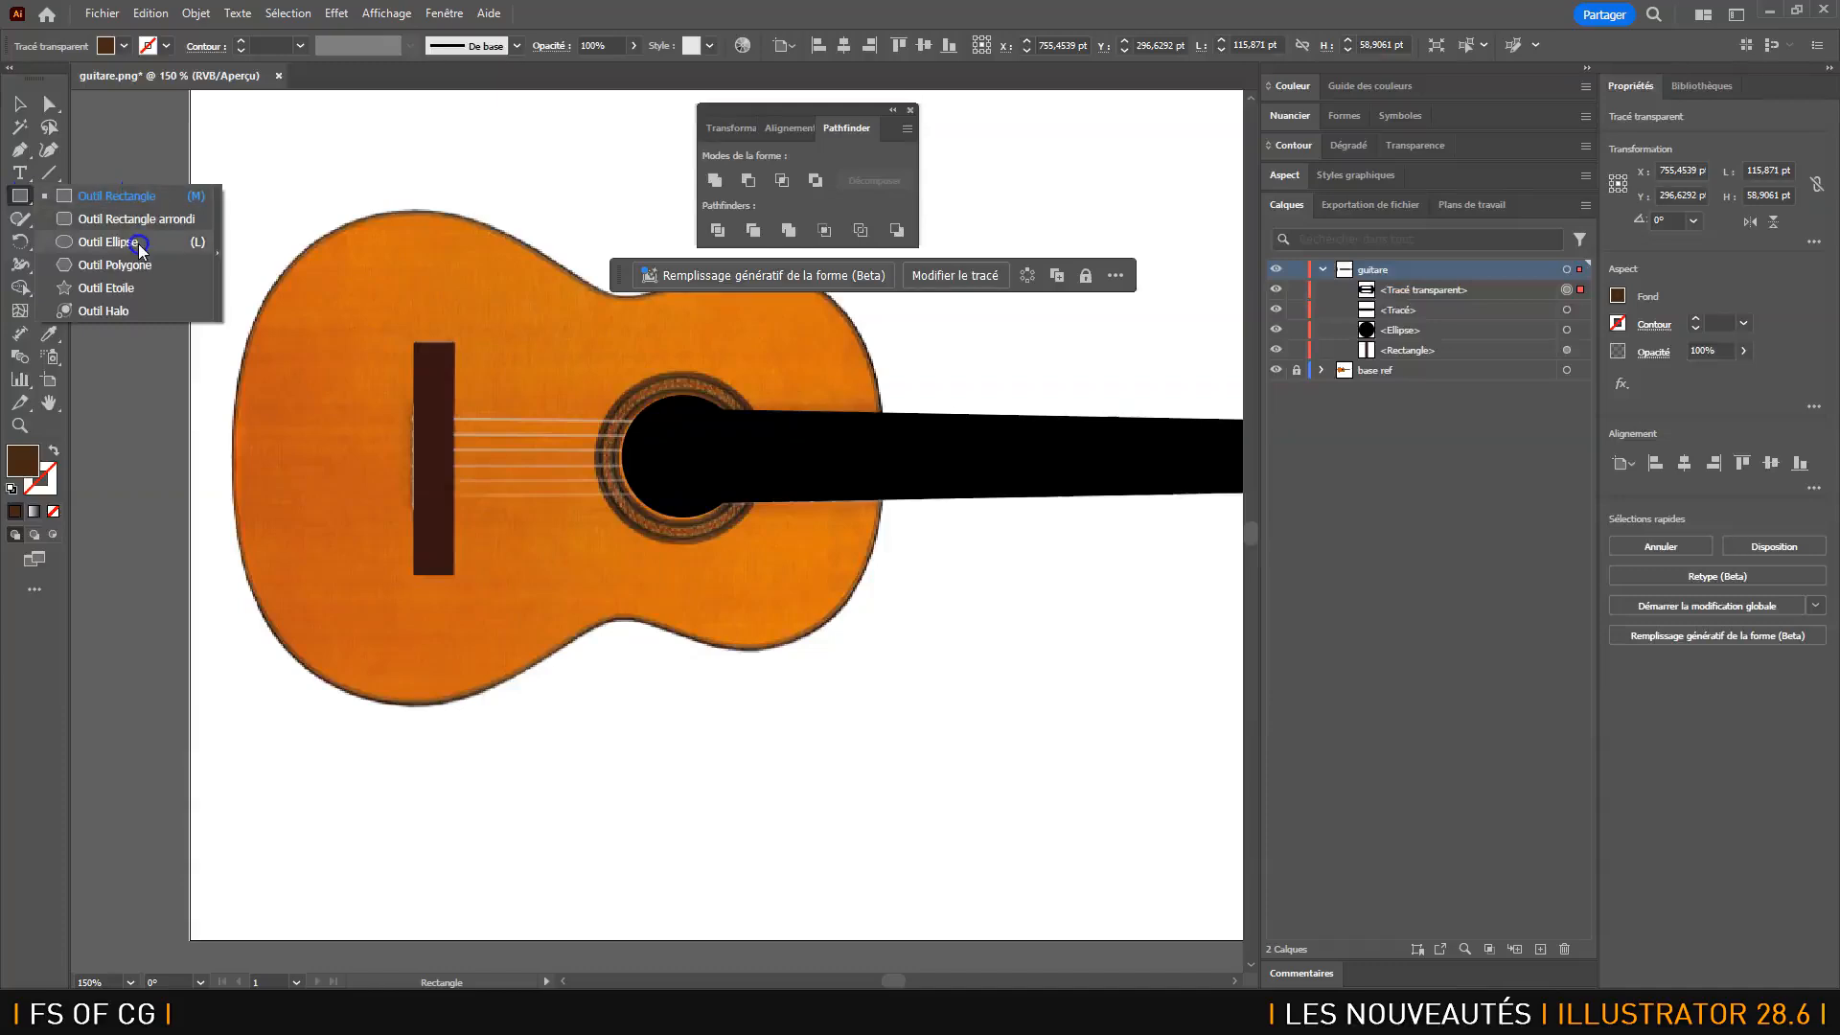
pyautogui.click(137, 243)
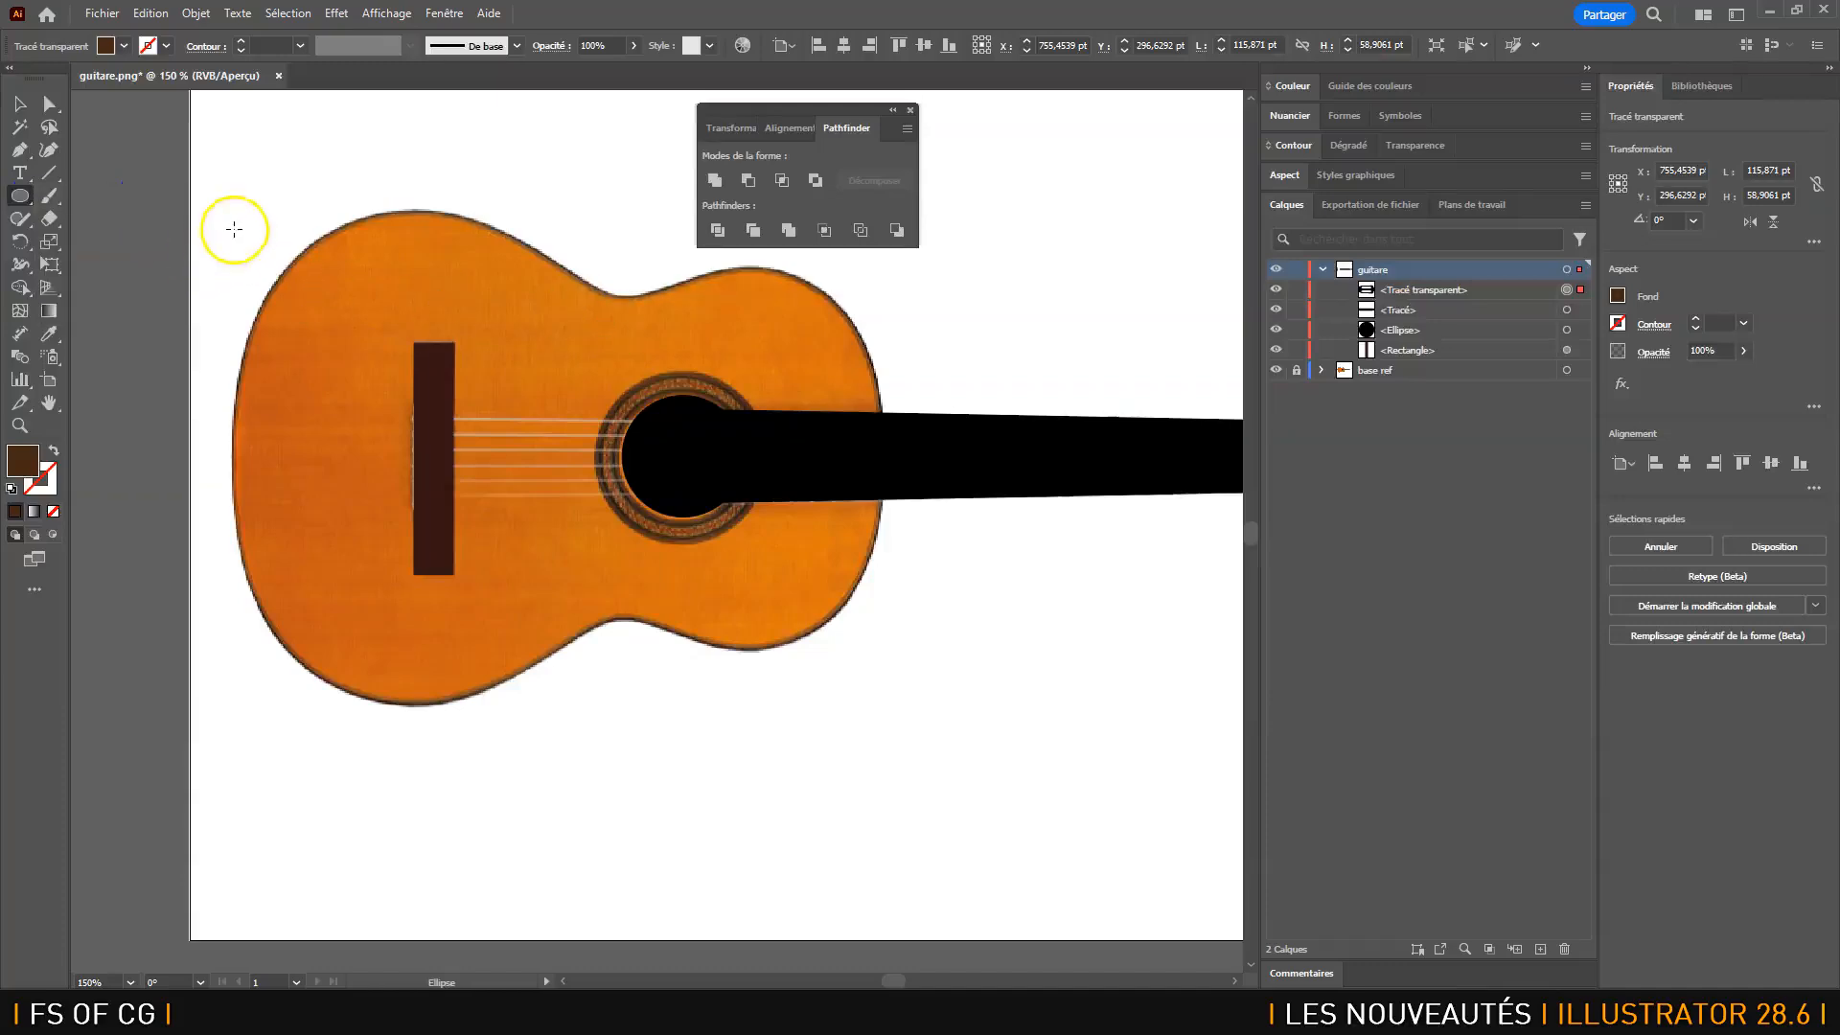
pyautogui.moveTo(824, 106); pyautogui.dragTo(1139, 74)
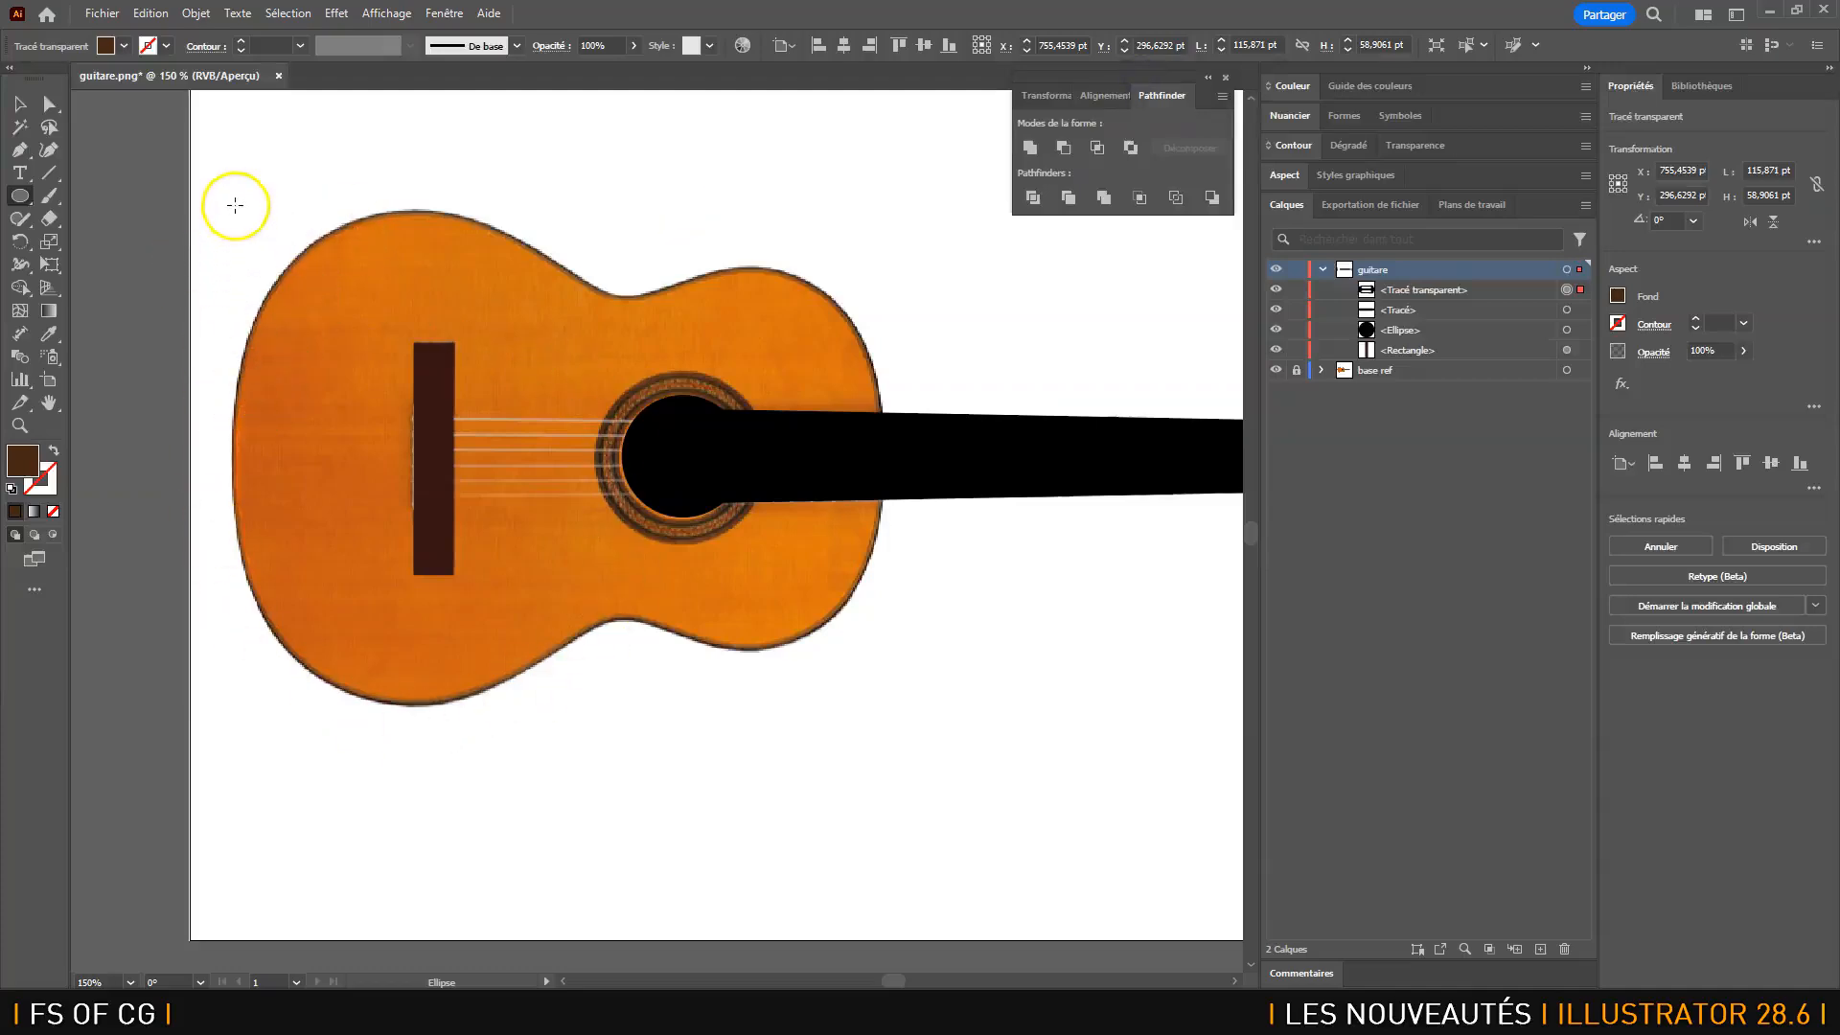
pyautogui.moveTo(231, 208); pyautogui.dragTo(606, 707)
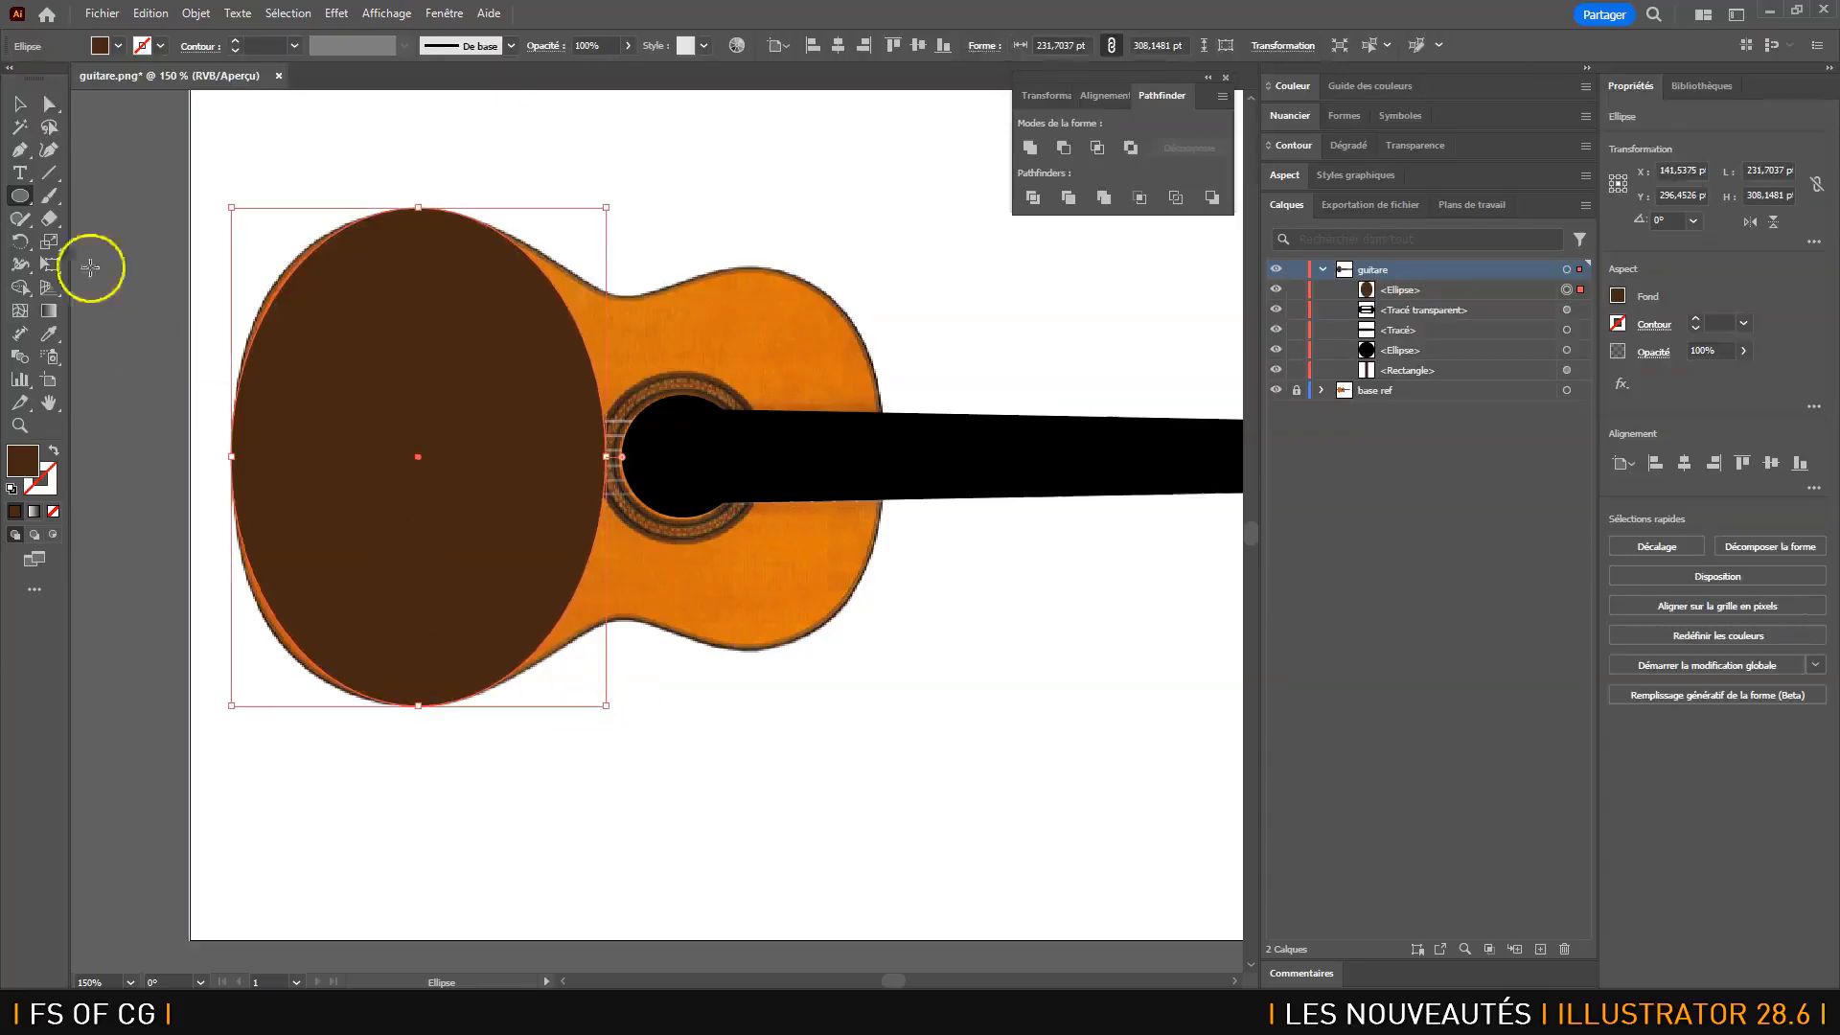
# - Lengthen both direction handles of the ellipse's outermost anchor at the guitar's tail so the curve follows the body's edge
pyautogui.click(50, 103)
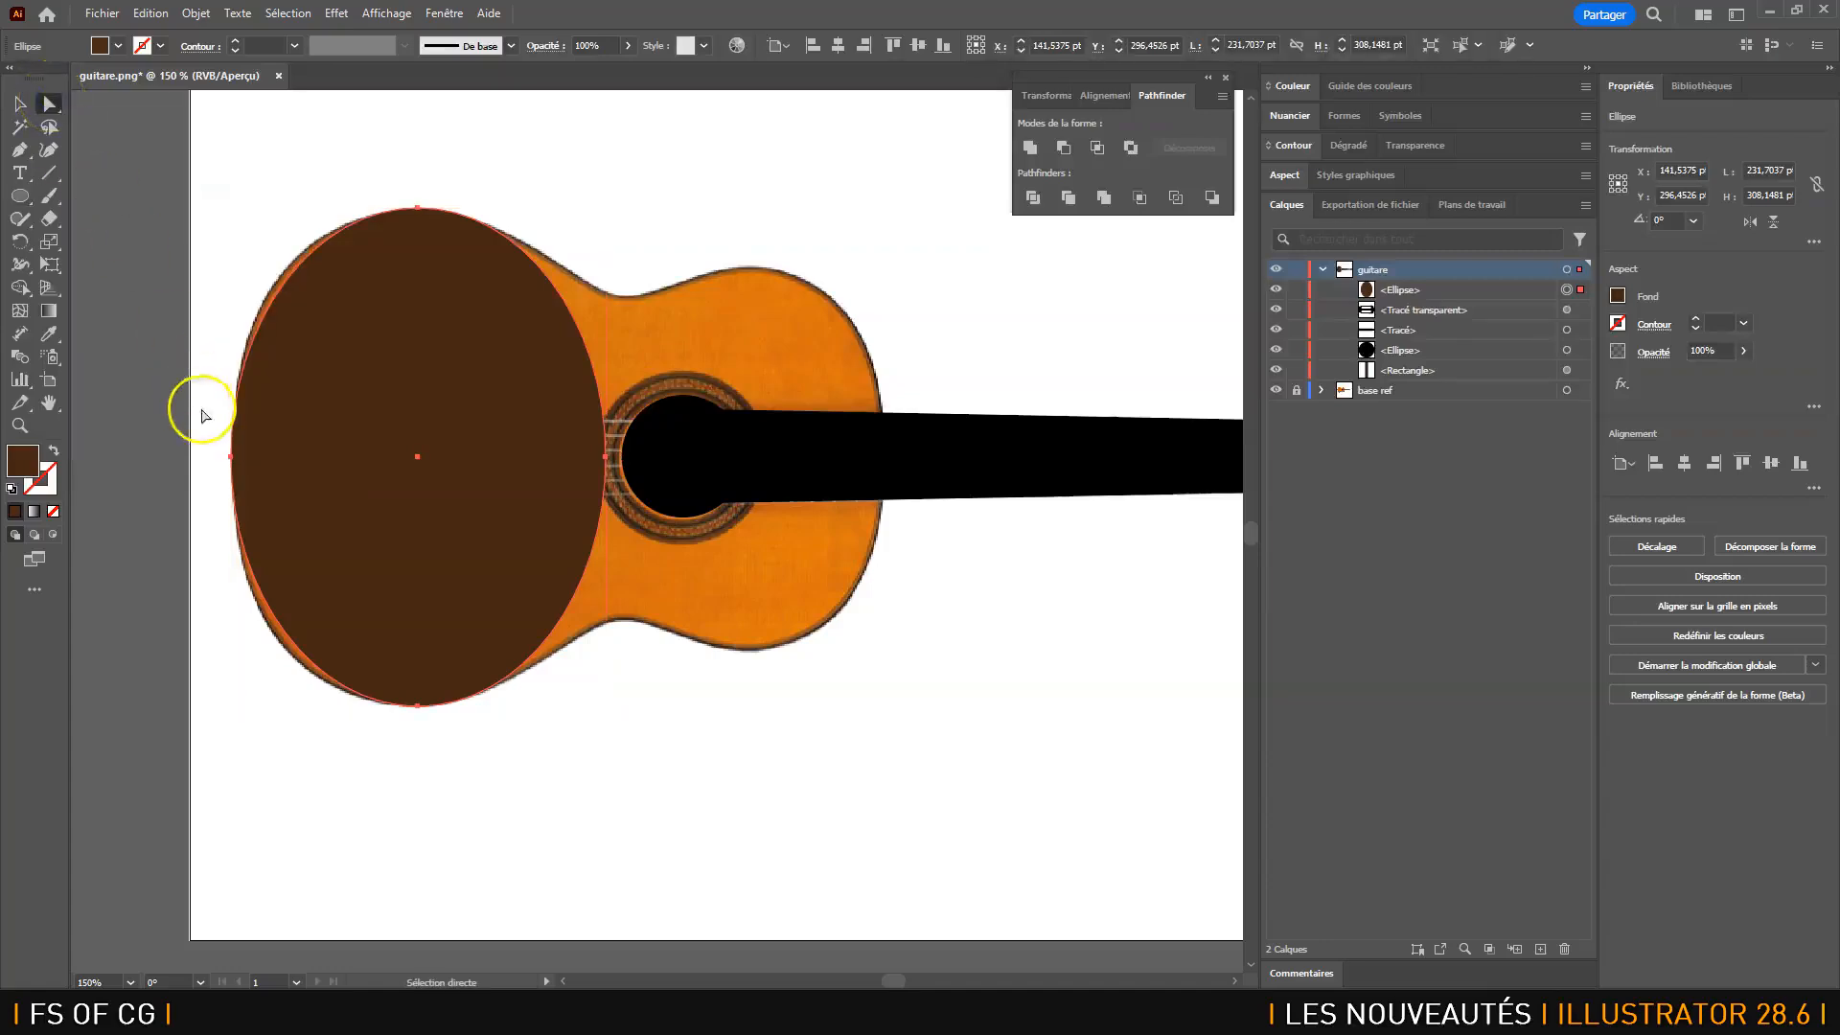
pyautogui.click(245, 477)
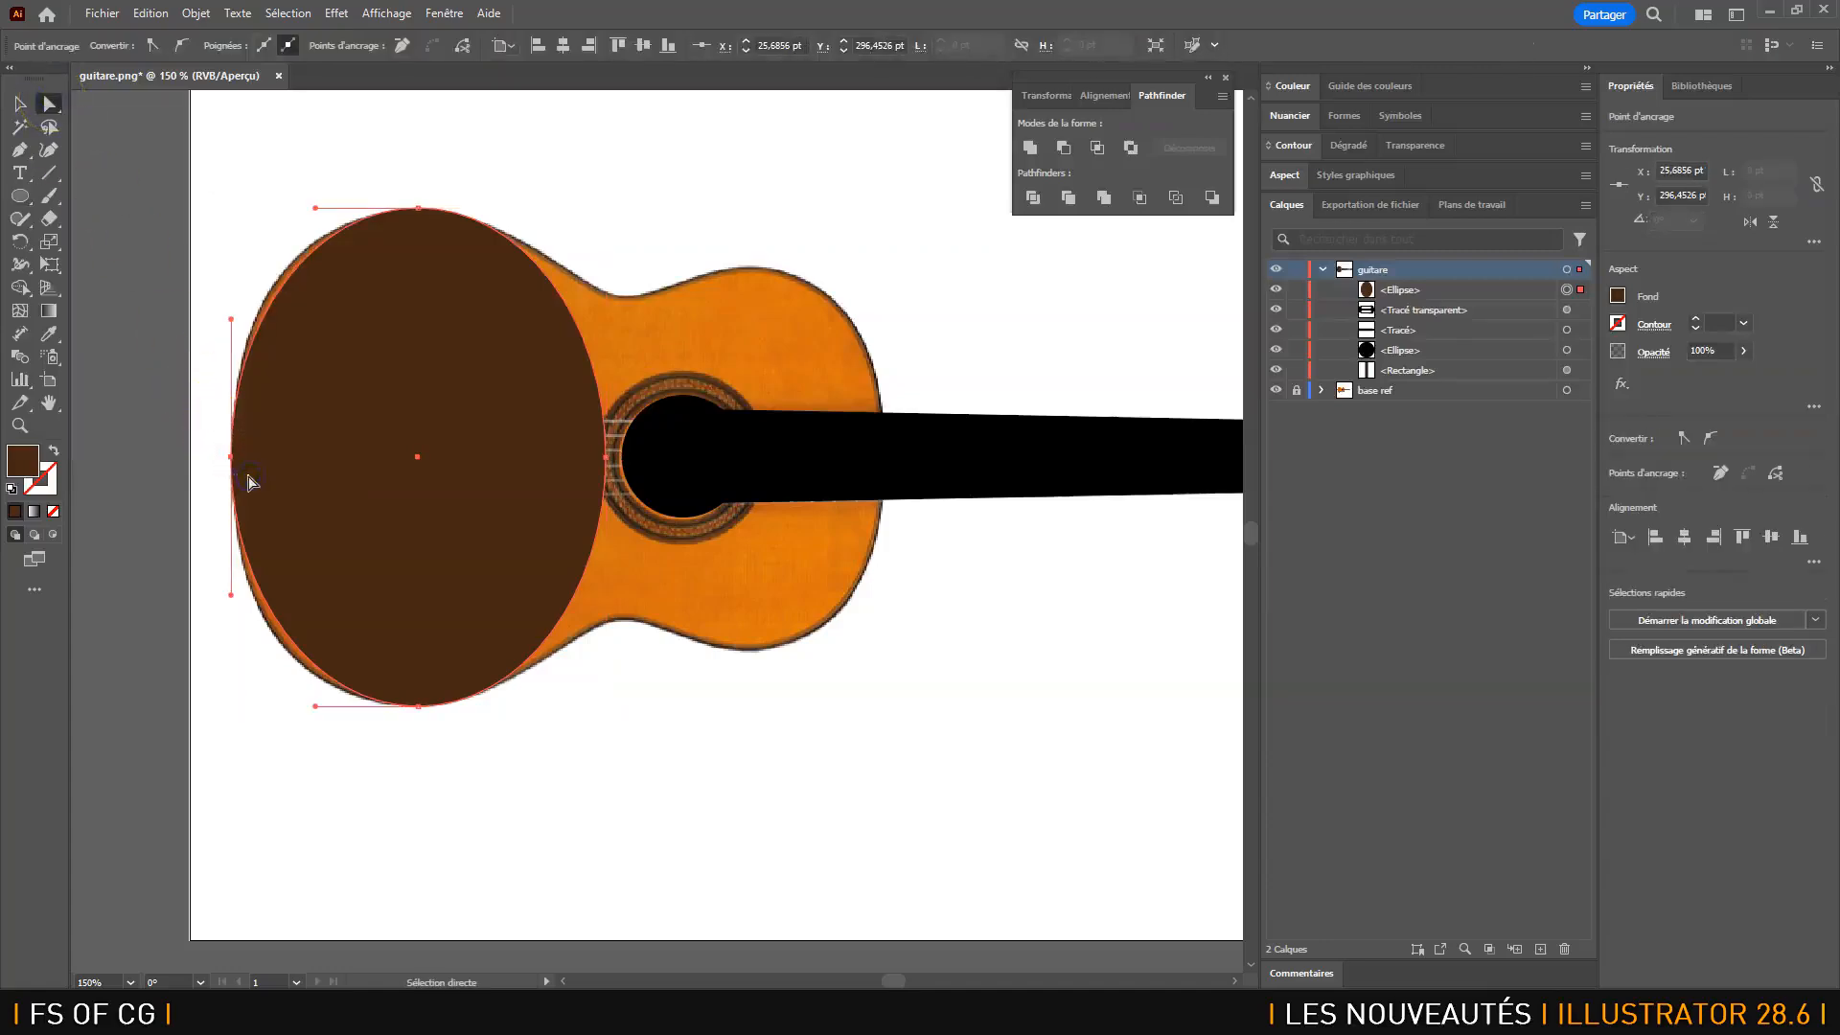
pyautogui.moveTo(236, 326); pyautogui.dragTo(231, 290)
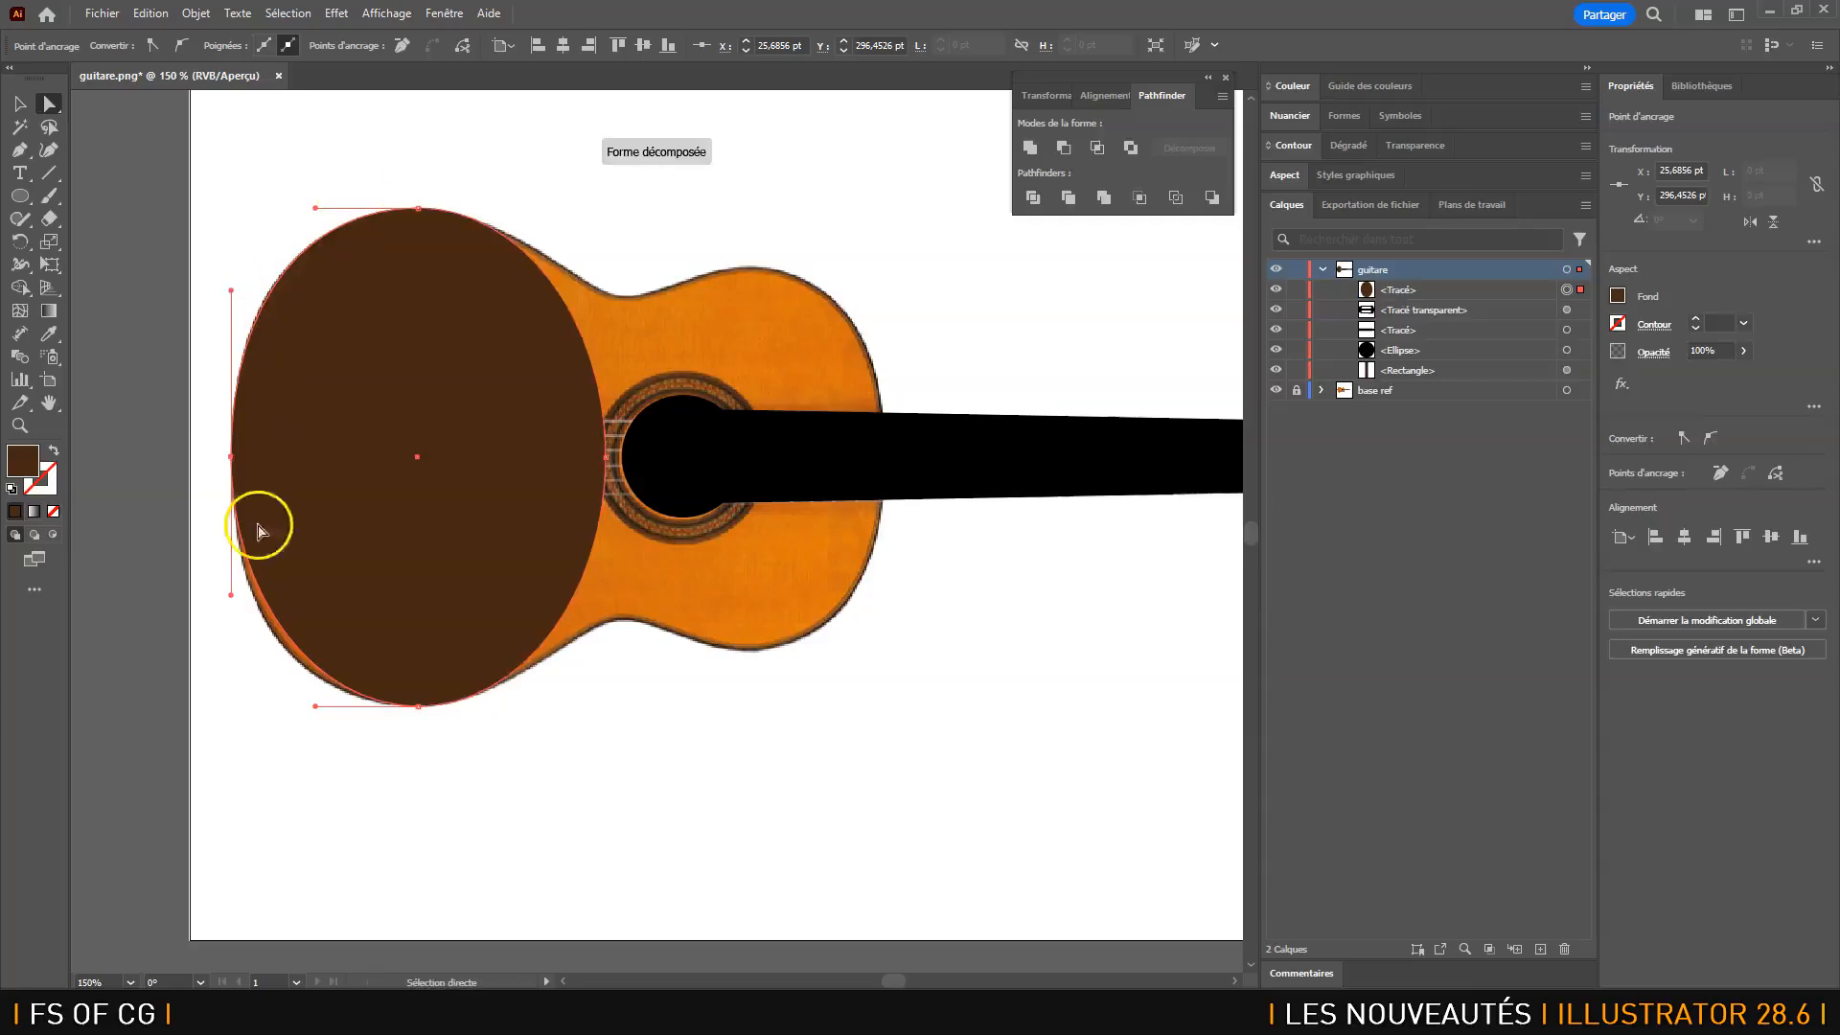
pyautogui.moveTo(231, 595); pyautogui.dragTo(233, 613)
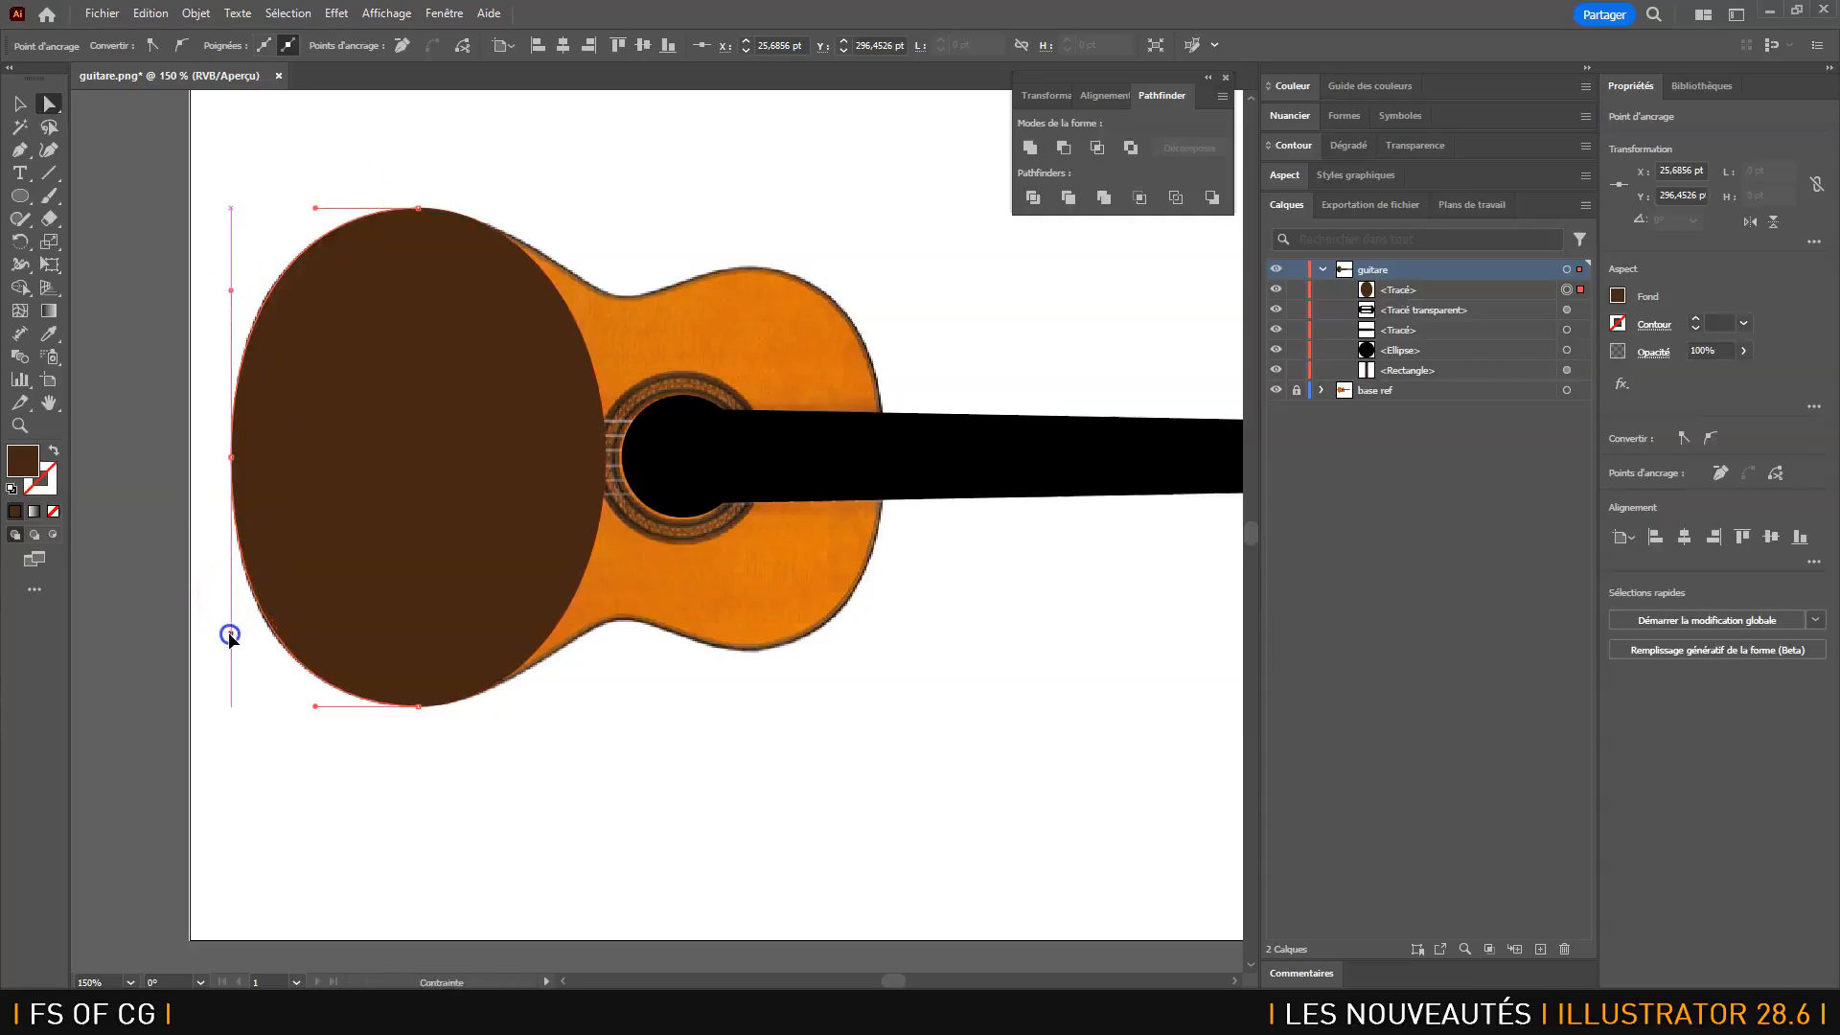
pyautogui.moveTo(230, 644); pyautogui.dragTo(230, 642)
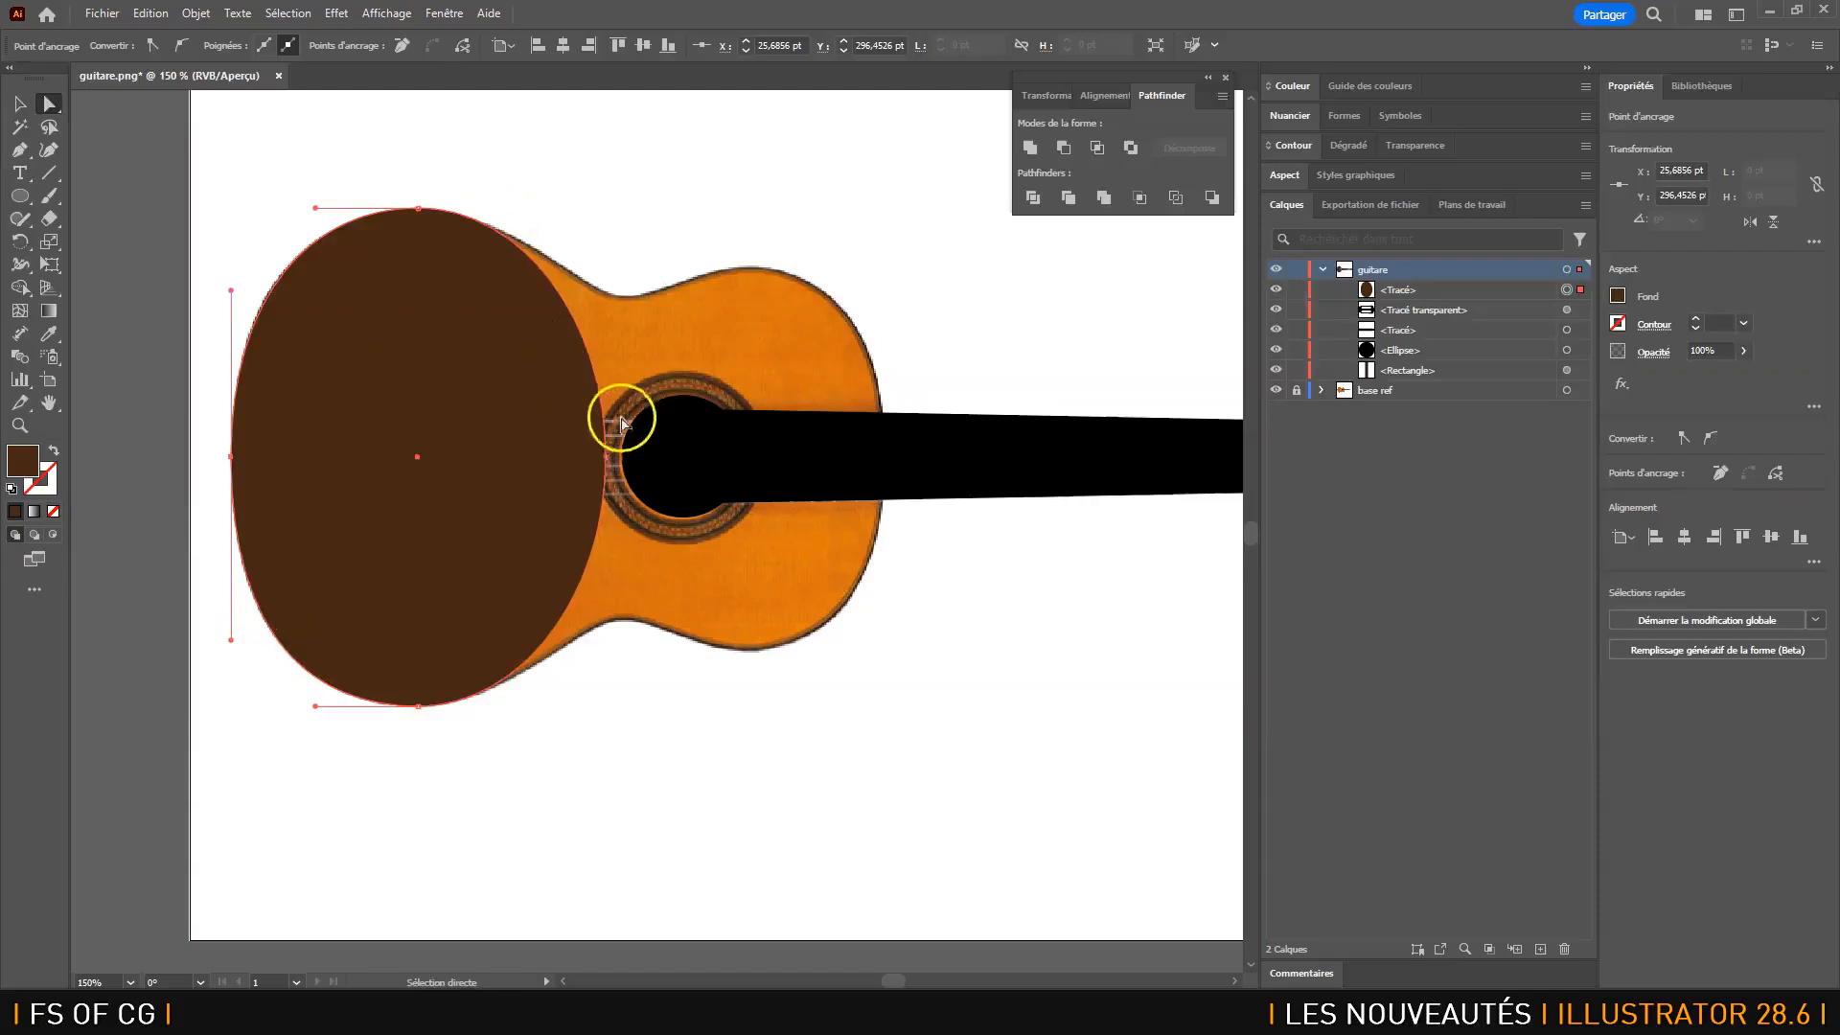
# - Pull the ellipse's neck-side anchor to the middle of the sound hole and shorten its handles to follow the body's taper
pyautogui.moveTo(610, 462); pyautogui.dragTo(682, 456)
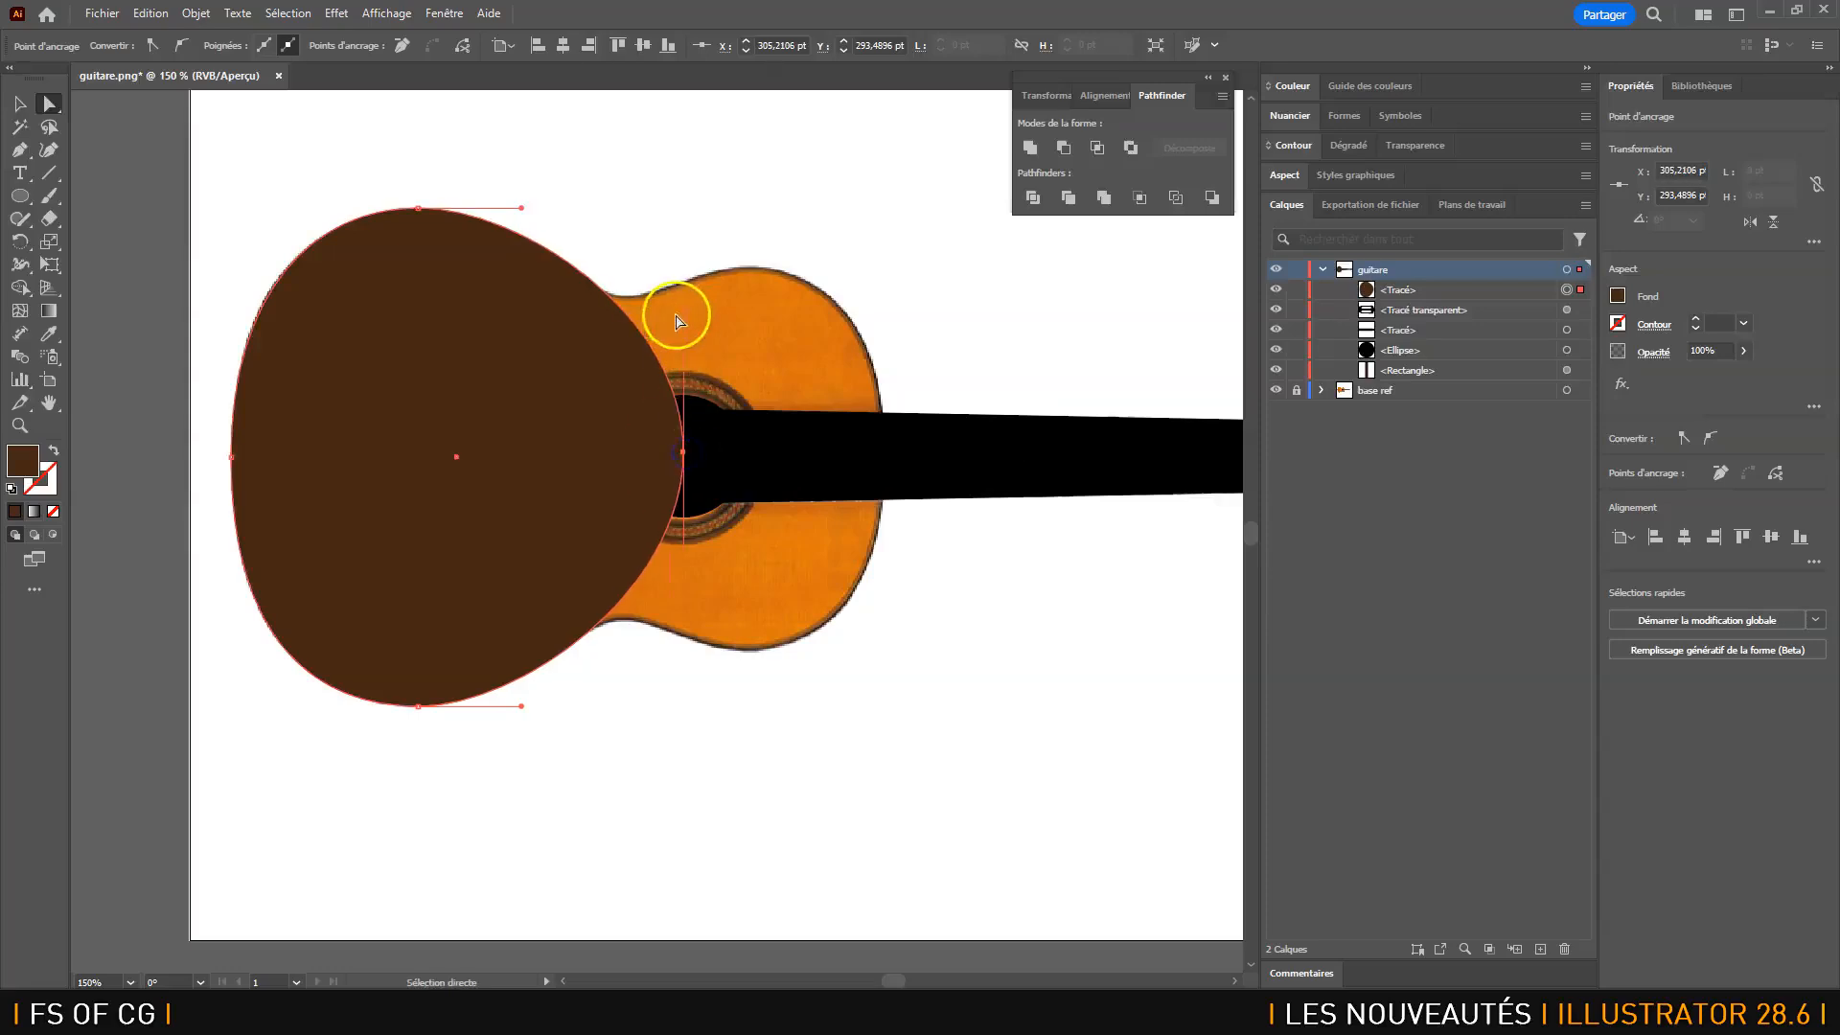
pyautogui.moveTo(684, 320); pyautogui.dragTo(685, 343)
pyautogui.moveTo(684, 592); pyautogui.dragTo(688, 563)
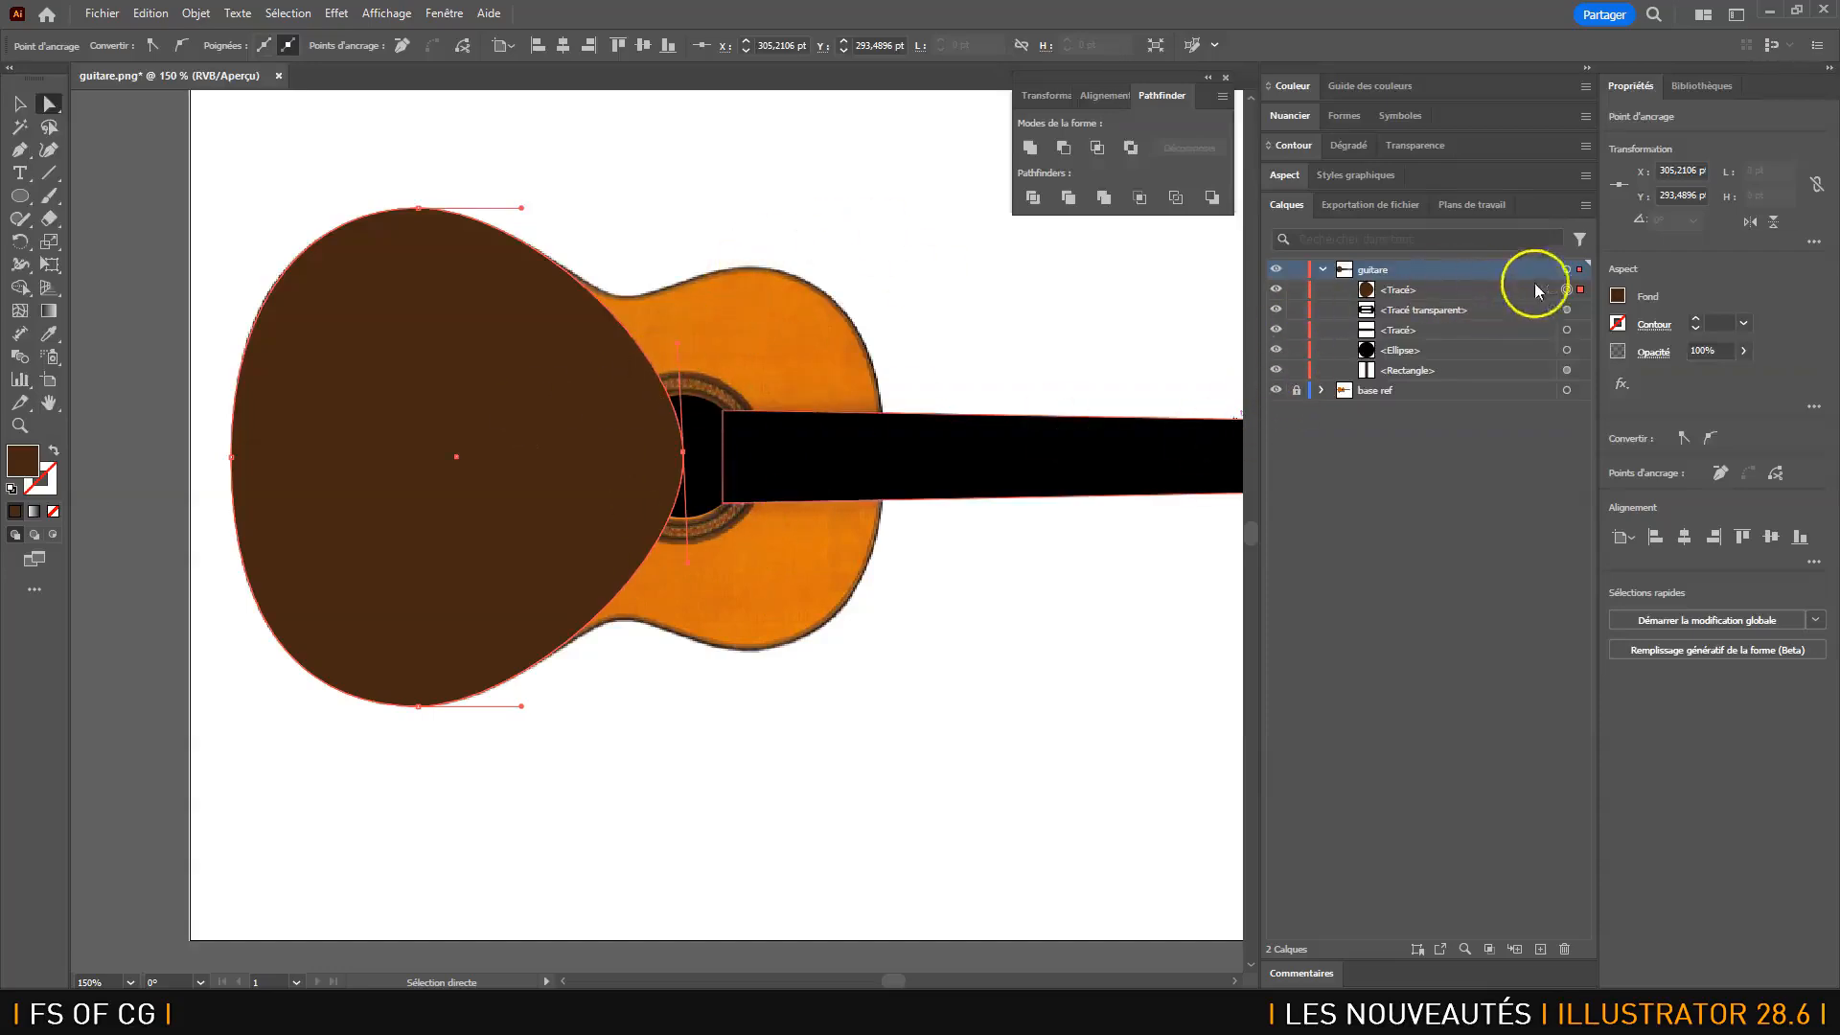
# - Duplicate the body shape in place and rotate the copy by 180°
pyautogui.click(19, 102)
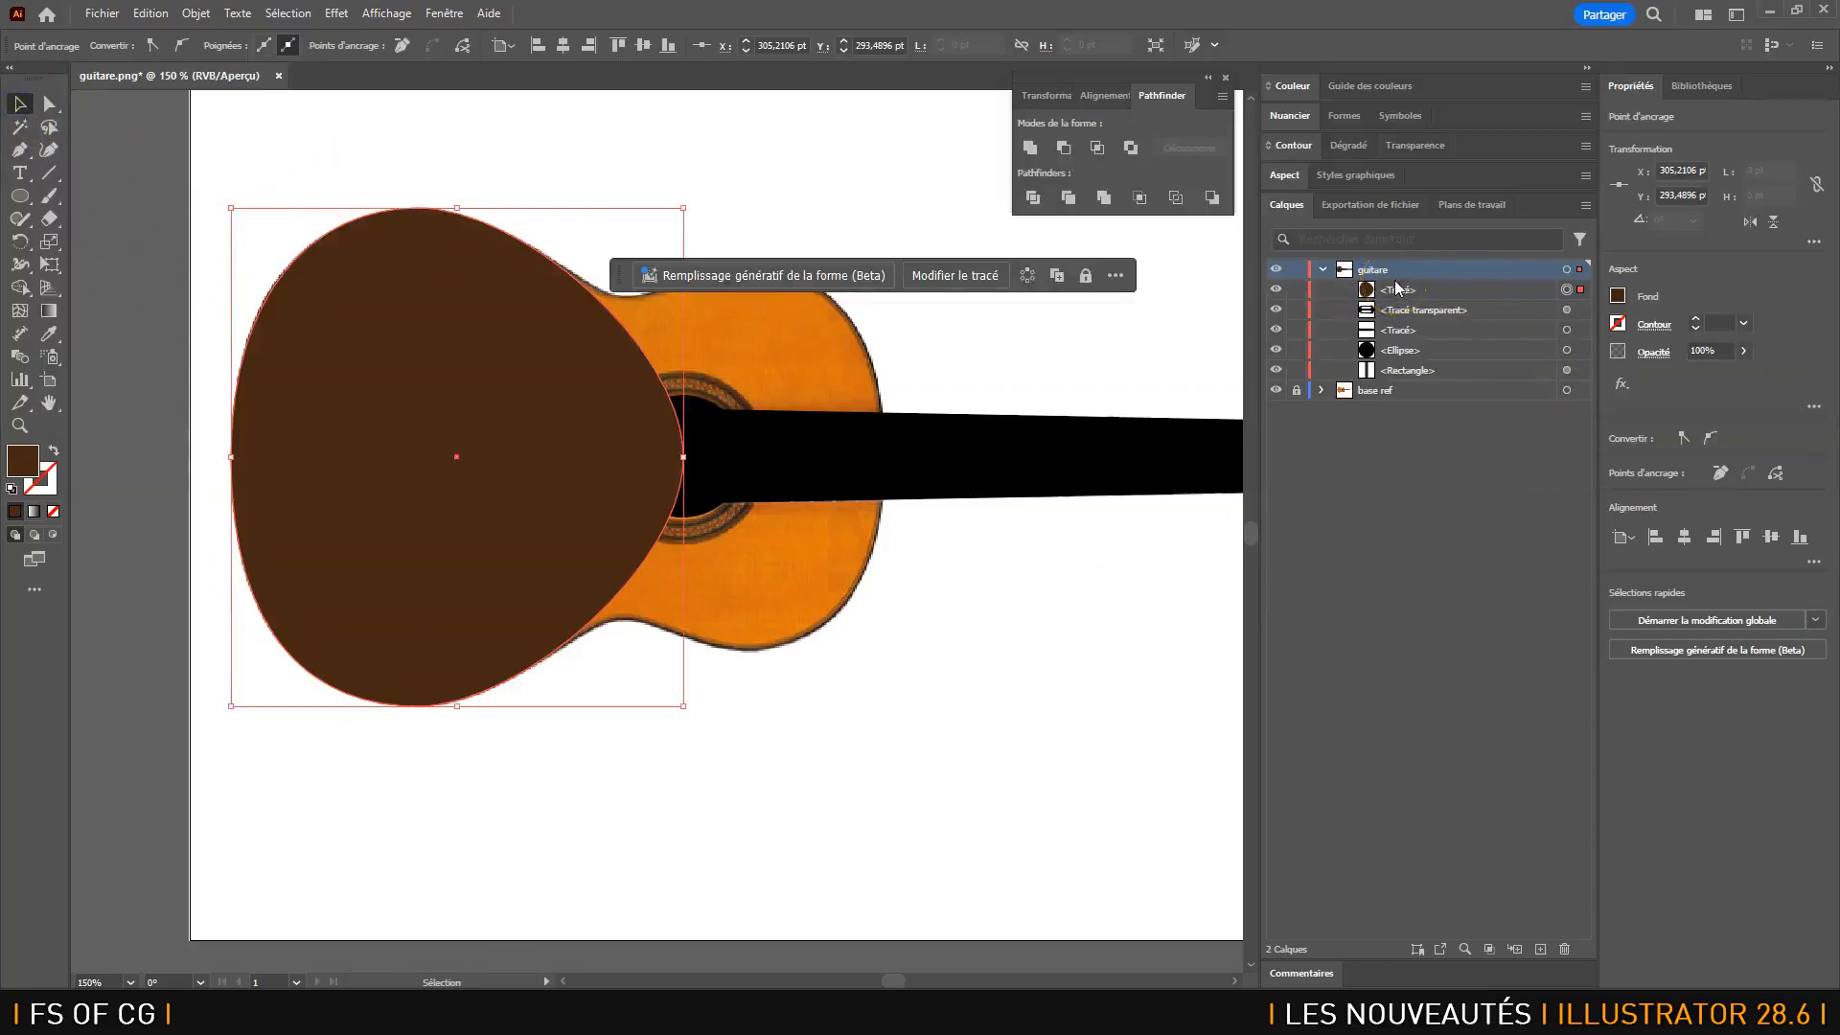
pyautogui.click(1058, 278)
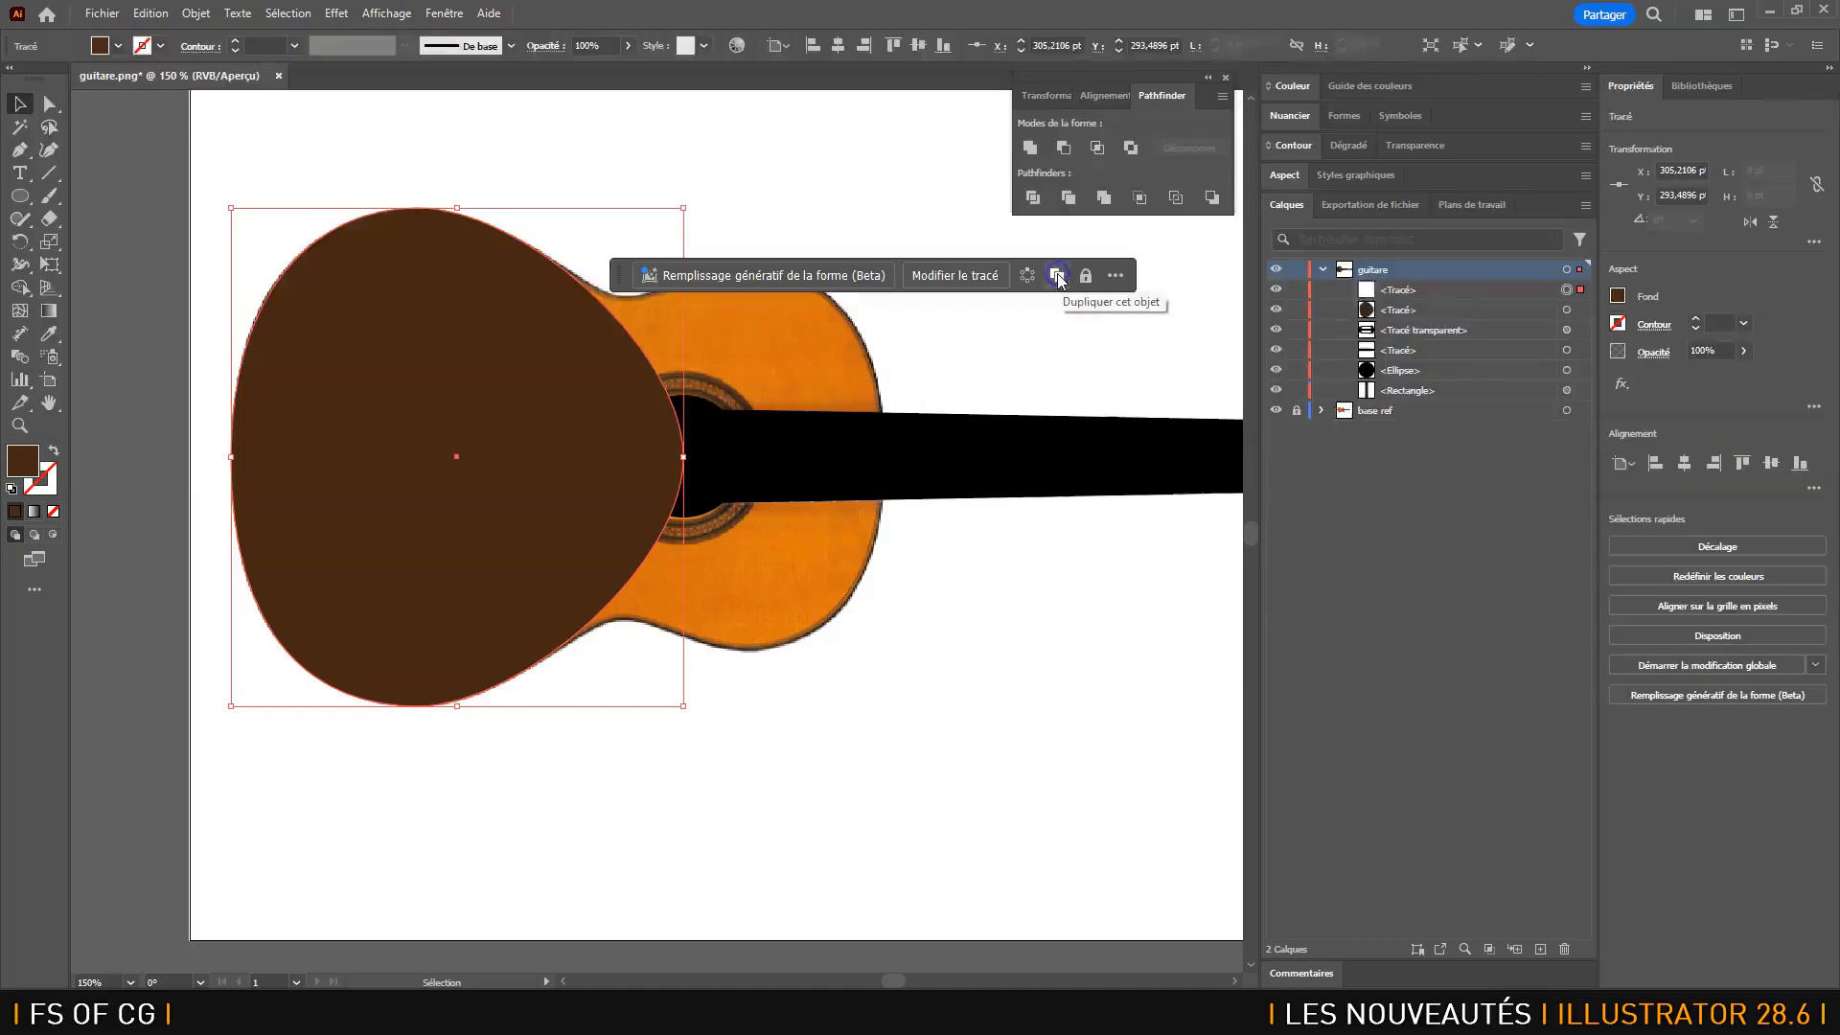
pyautogui.click(1364, 307)
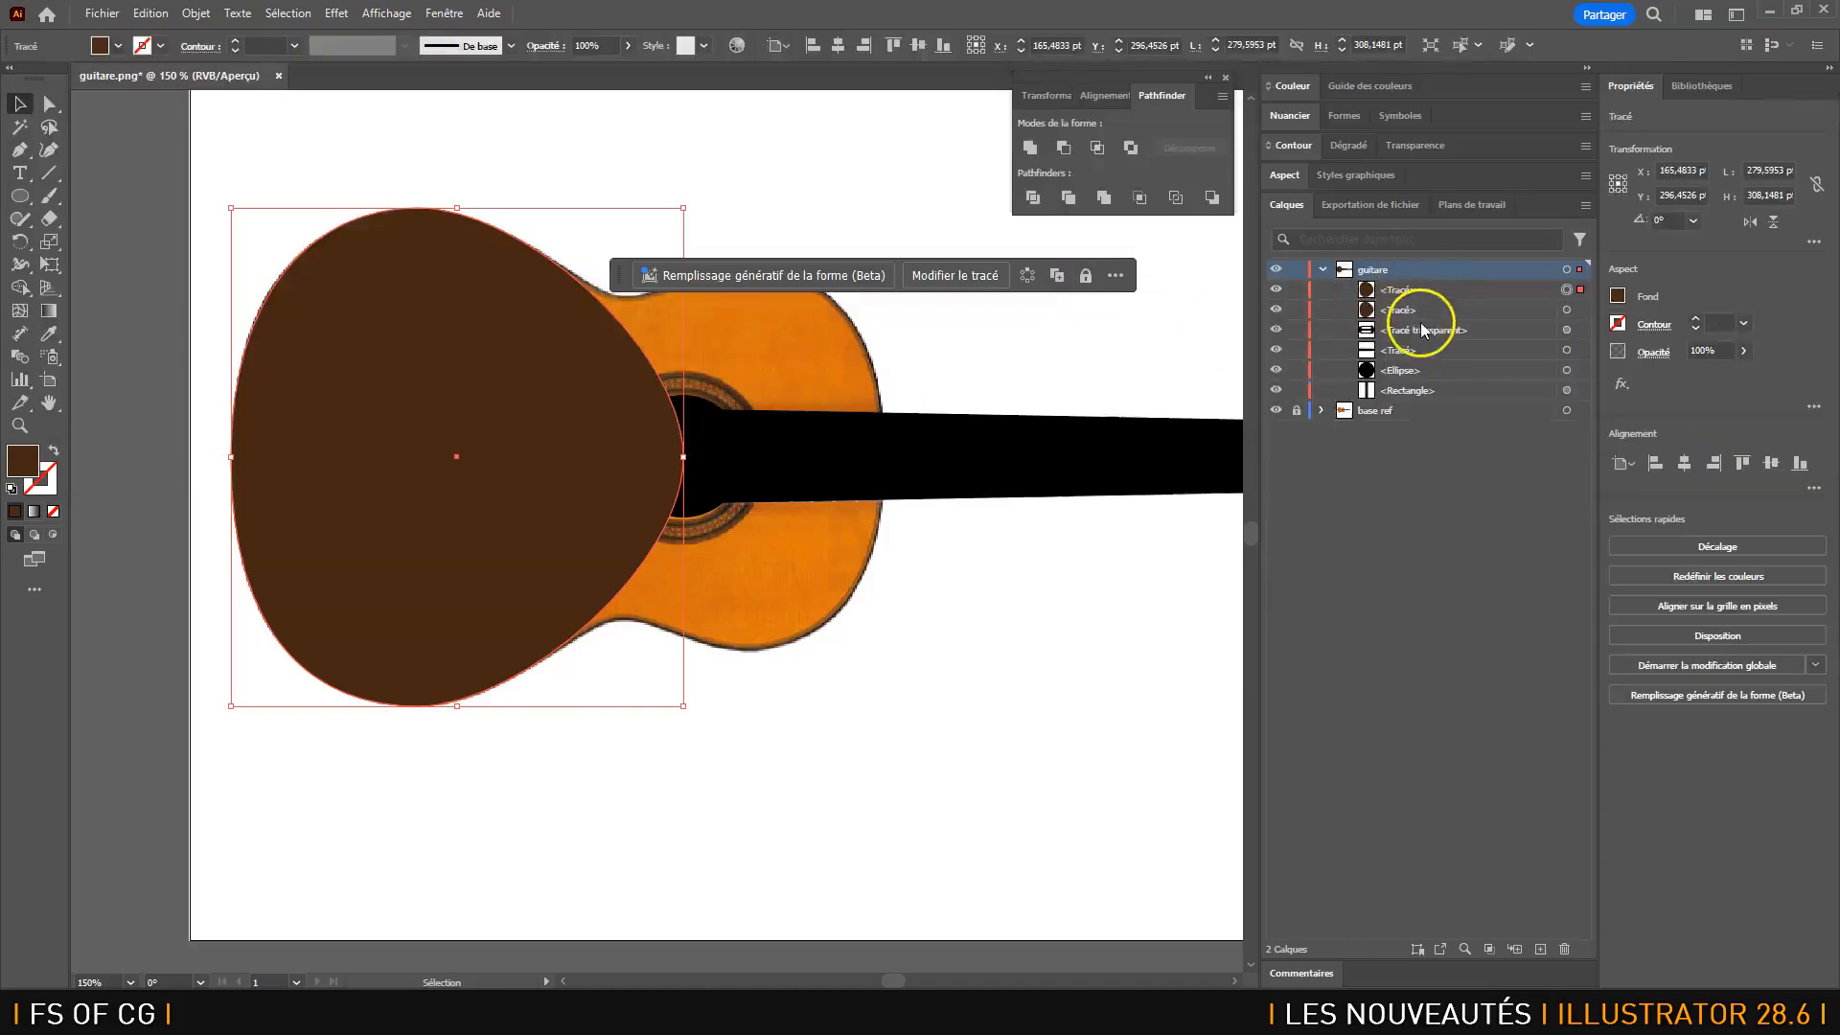
pyautogui.moveTo(691, 199); pyautogui.dragTo(324, 669)
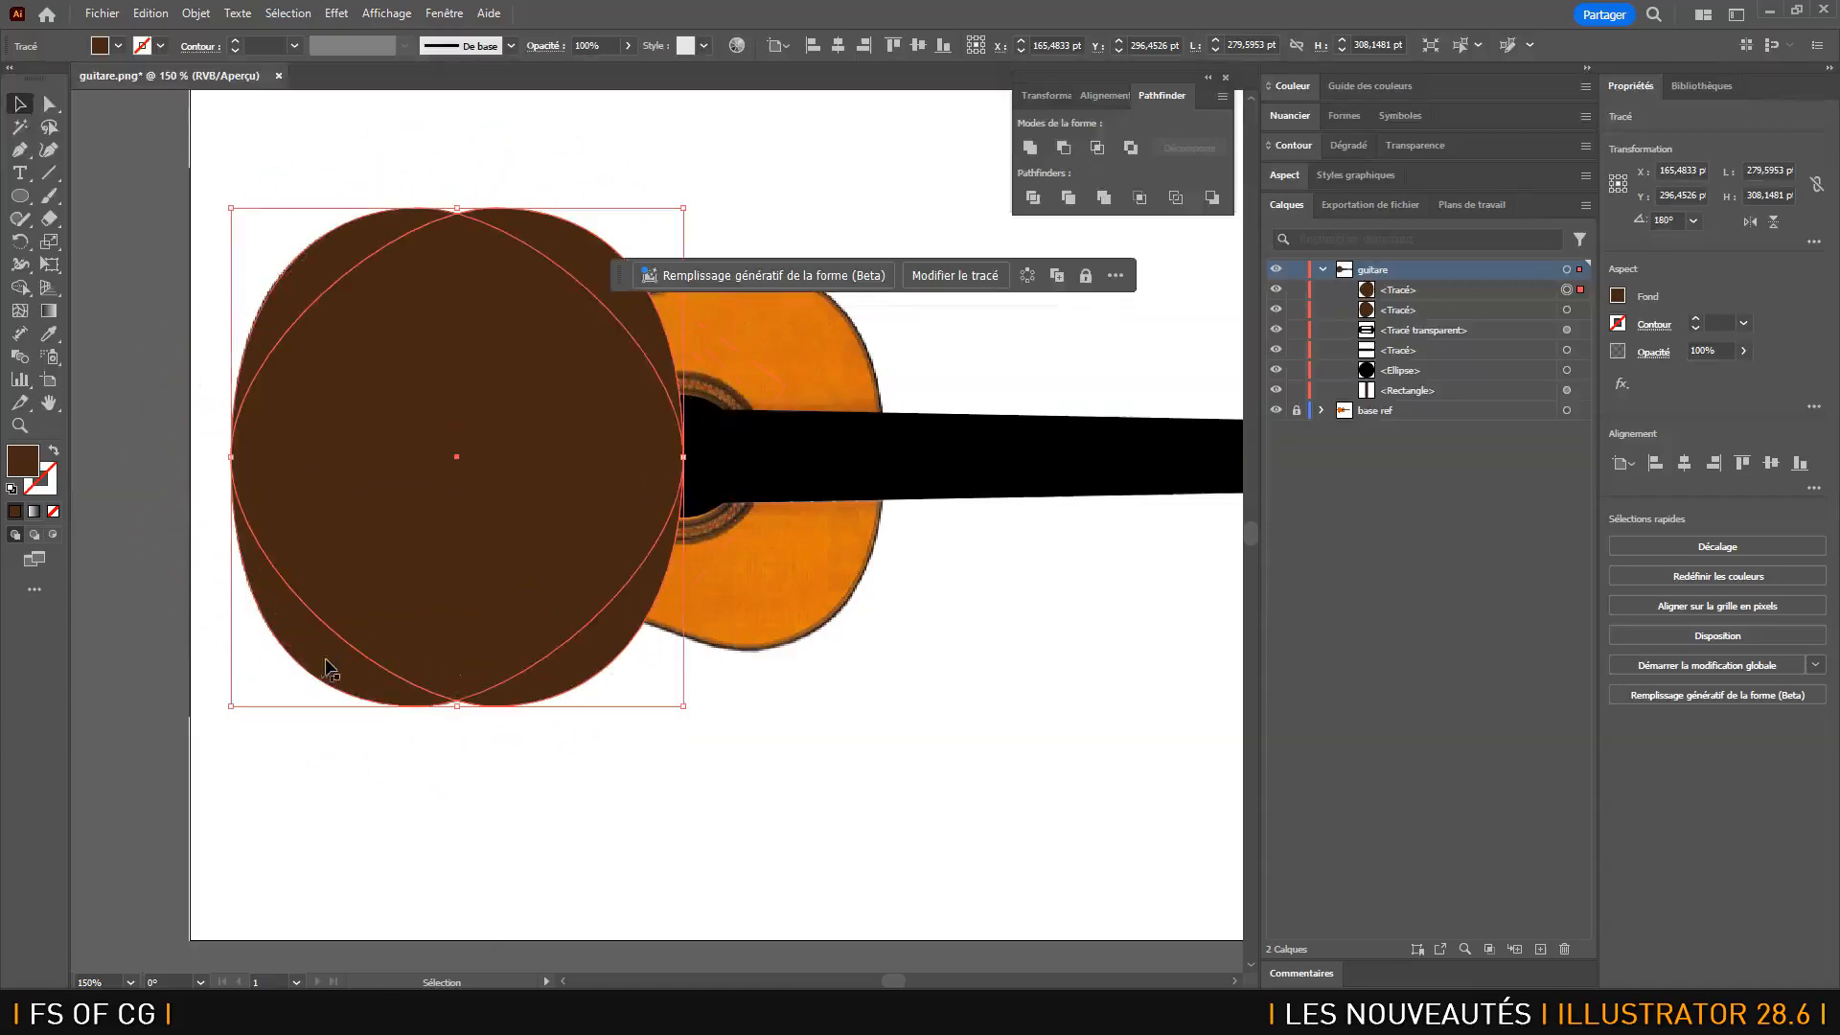
# - Fit the rotated copy over the guitar's upper bout by moving it toward the neck and scaling it to about 214 × 235.8 pt
pyautogui.moveTo(427, 390); pyautogui.dragTo(629, 385)
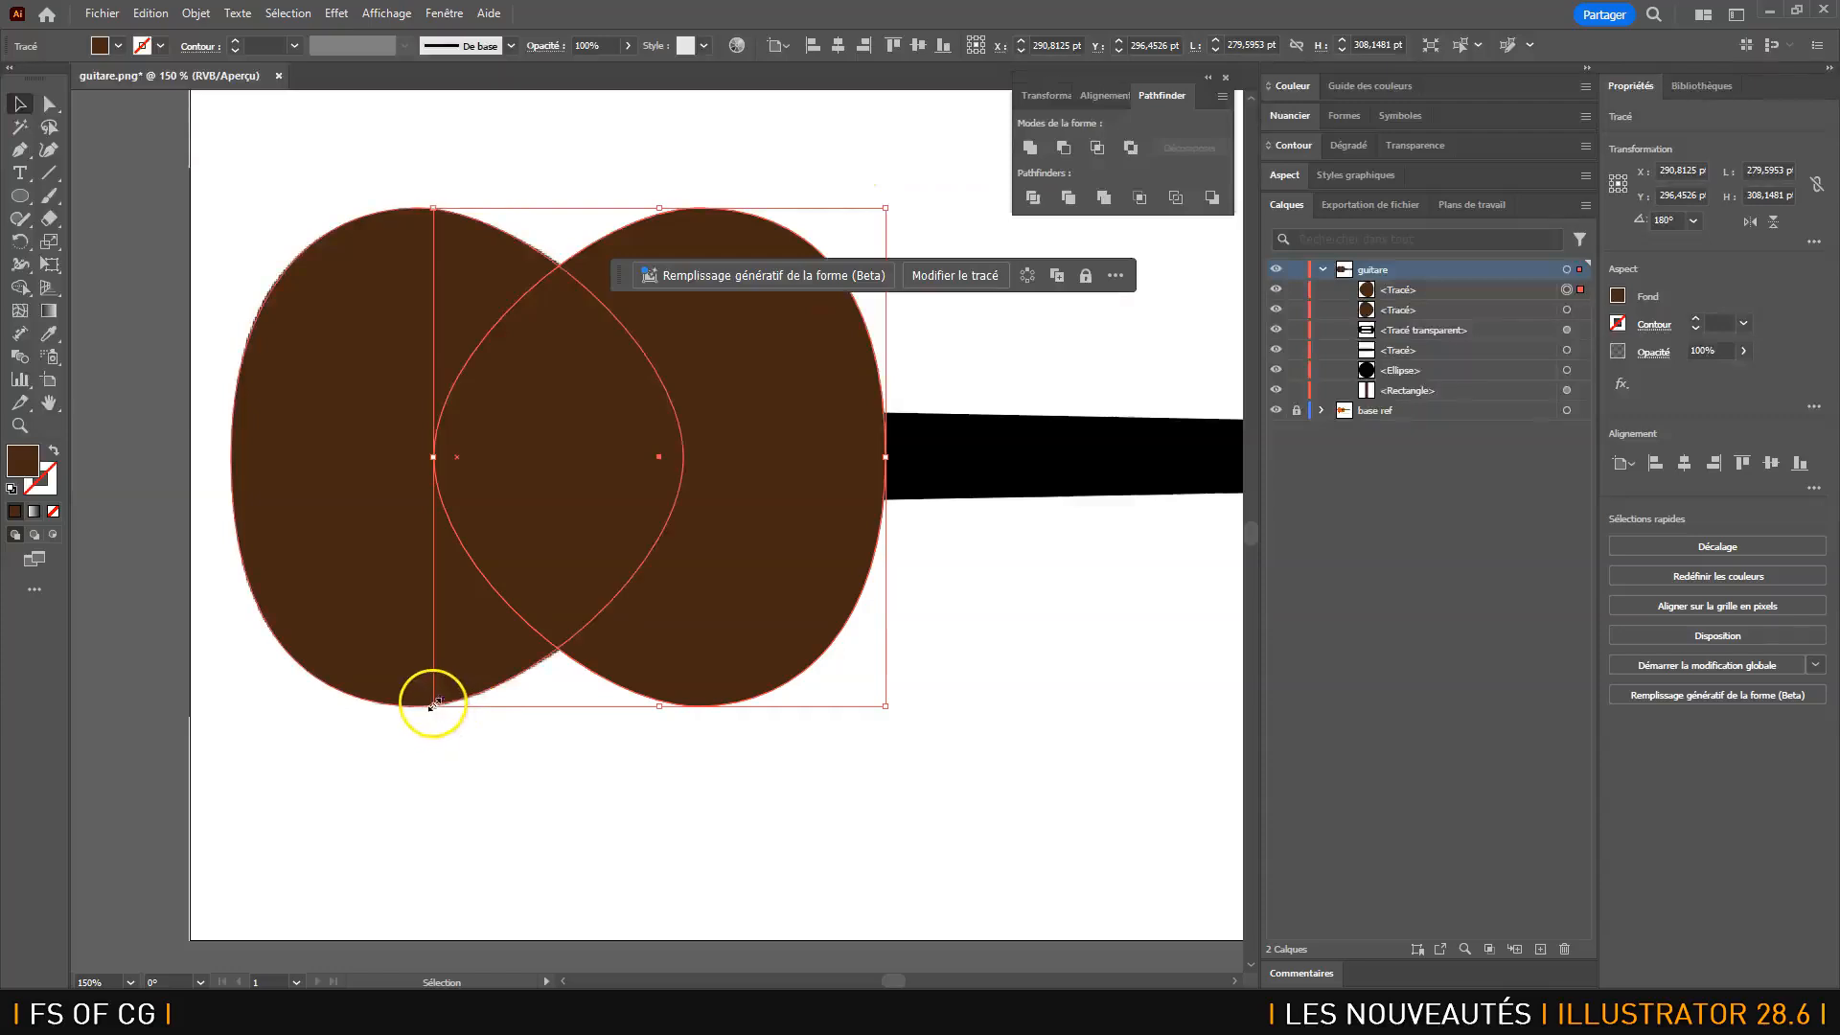
pyautogui.moveTo(431, 706); pyautogui.dragTo(479, 645)
pyautogui.click(645, 493)
pyautogui.moveTo(657, 491); pyautogui.dragTo(814, 440)
pyautogui.moveTo(621, 275); pyautogui.dragTo(431, 144)
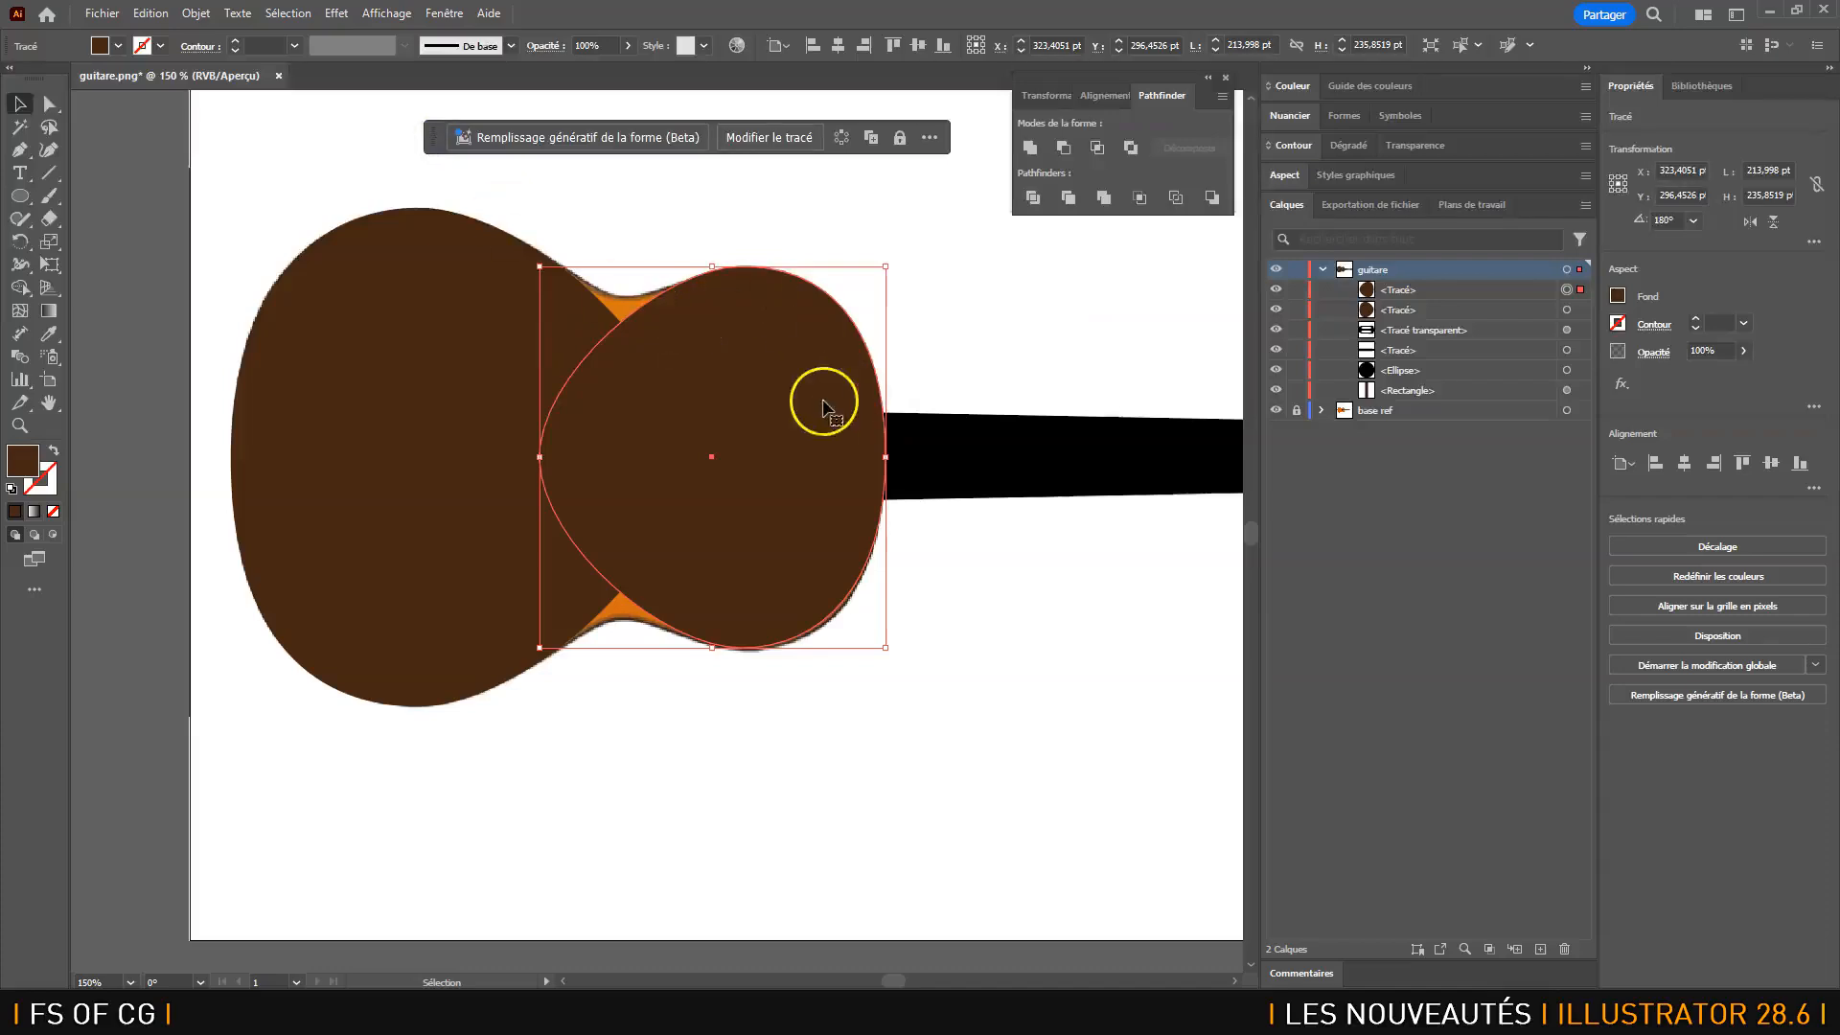
# - Select the two overlapping bout shapes and merge them into a single body outline with Unite
pyautogui.keyDown('shift'); pyautogui.click(503, 441); pyautogui.keyUp('shift')
pyautogui.click(750, 375)
pyautogui.keyDown('shift'); pyautogui.click(388, 336); pyautogui.keyUp('shift')
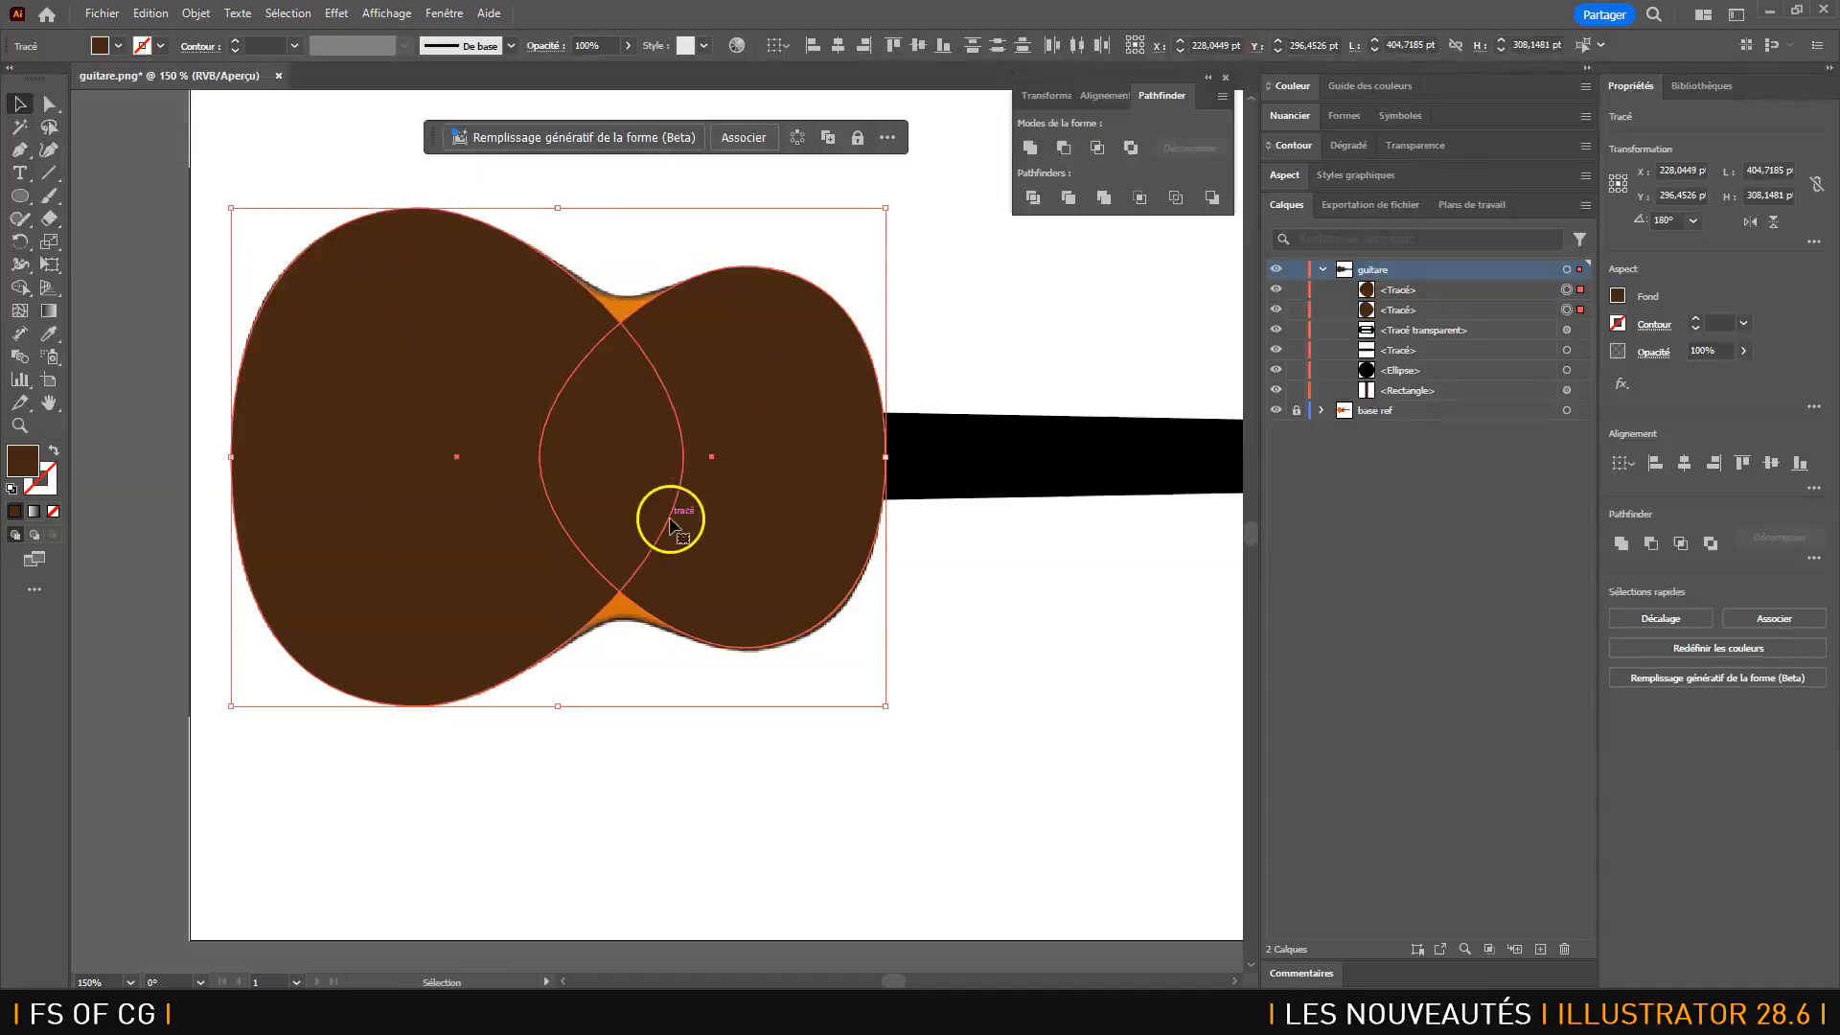
pyautogui.click(1030, 148)
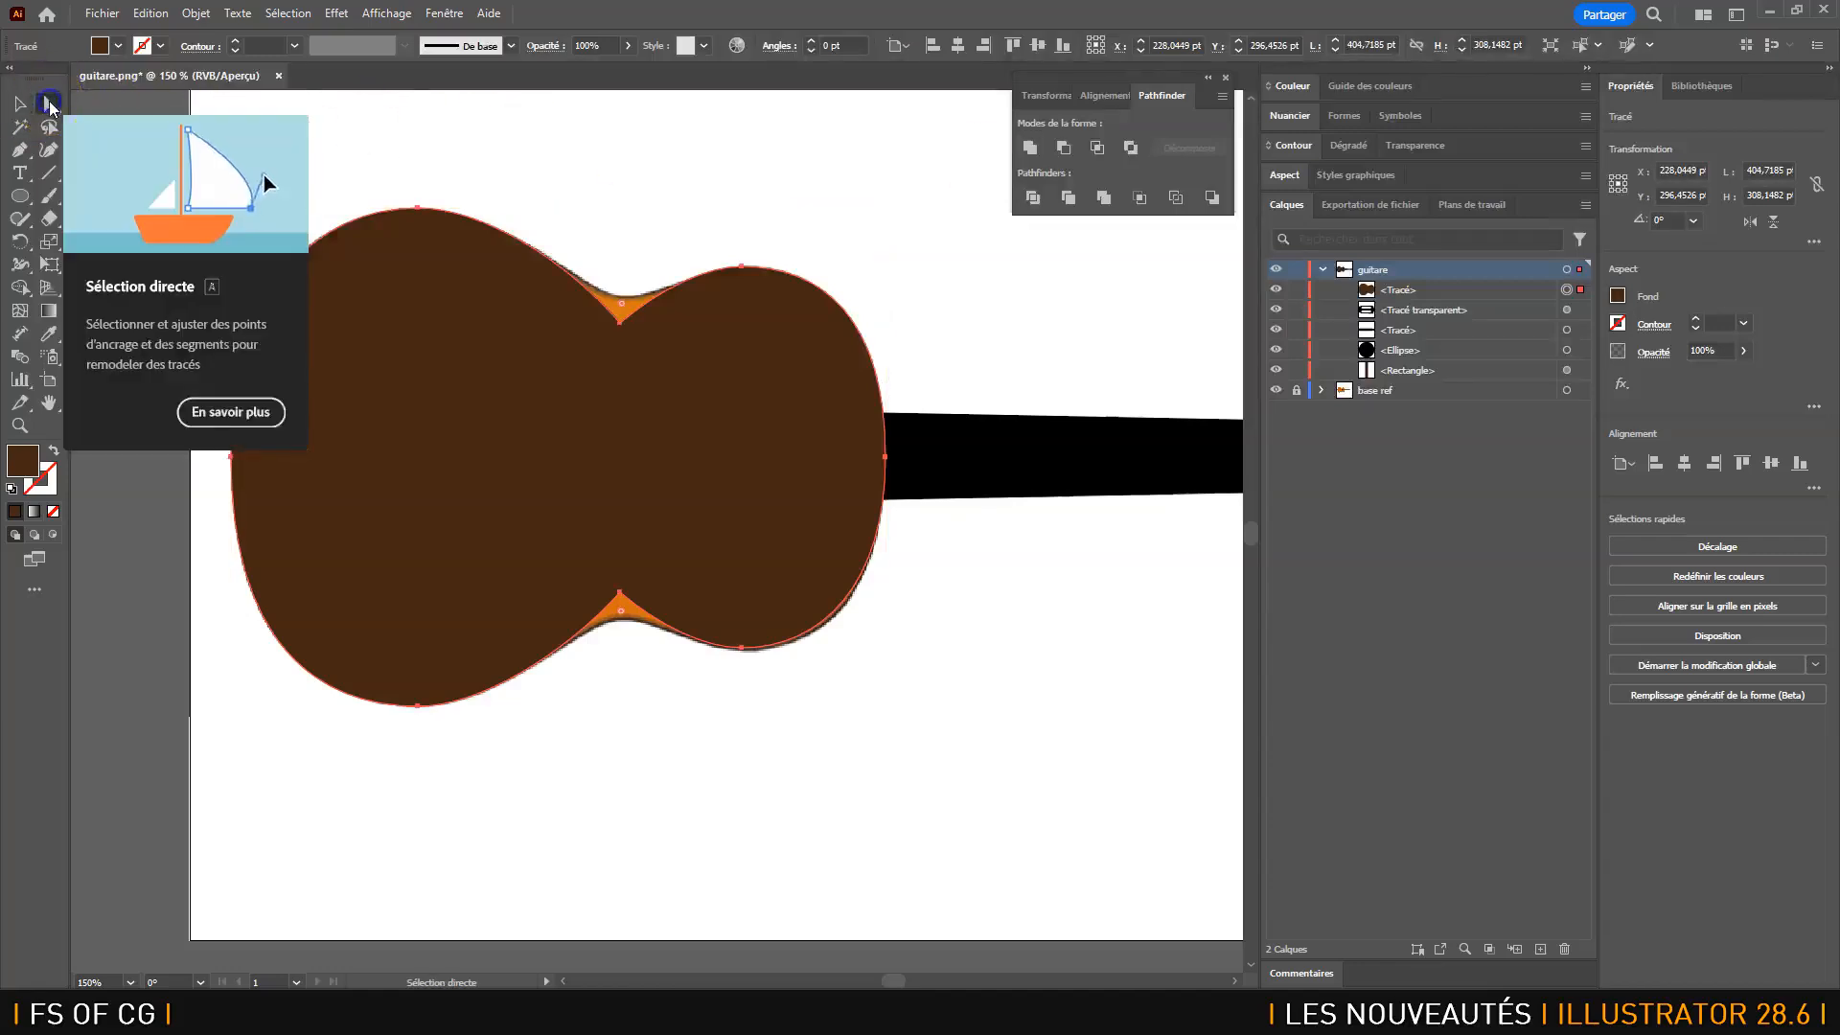
# - Round the body's two inward waist corners together to a radius of about 67.1 pt with the live corner widgets
pyautogui.click(50, 104)
pyautogui.click(563, 300)
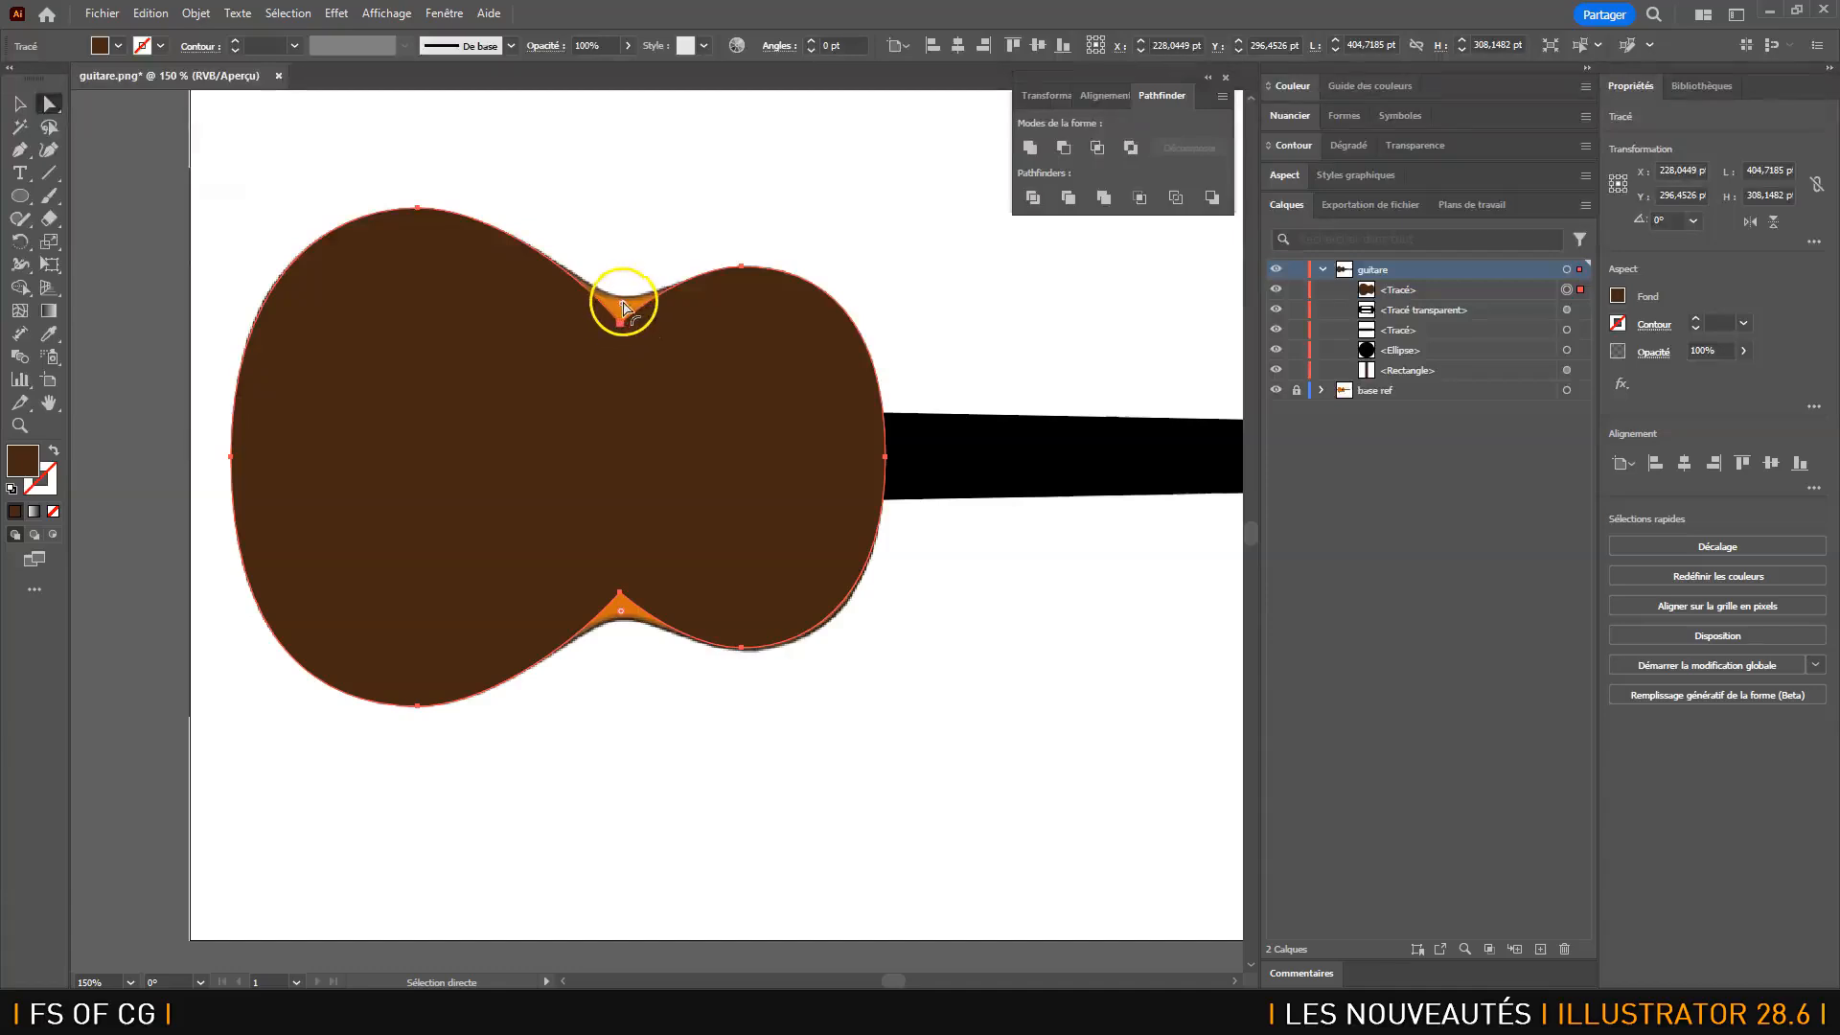
pyautogui.moveTo(623, 304); pyautogui.dragTo(637, 191)
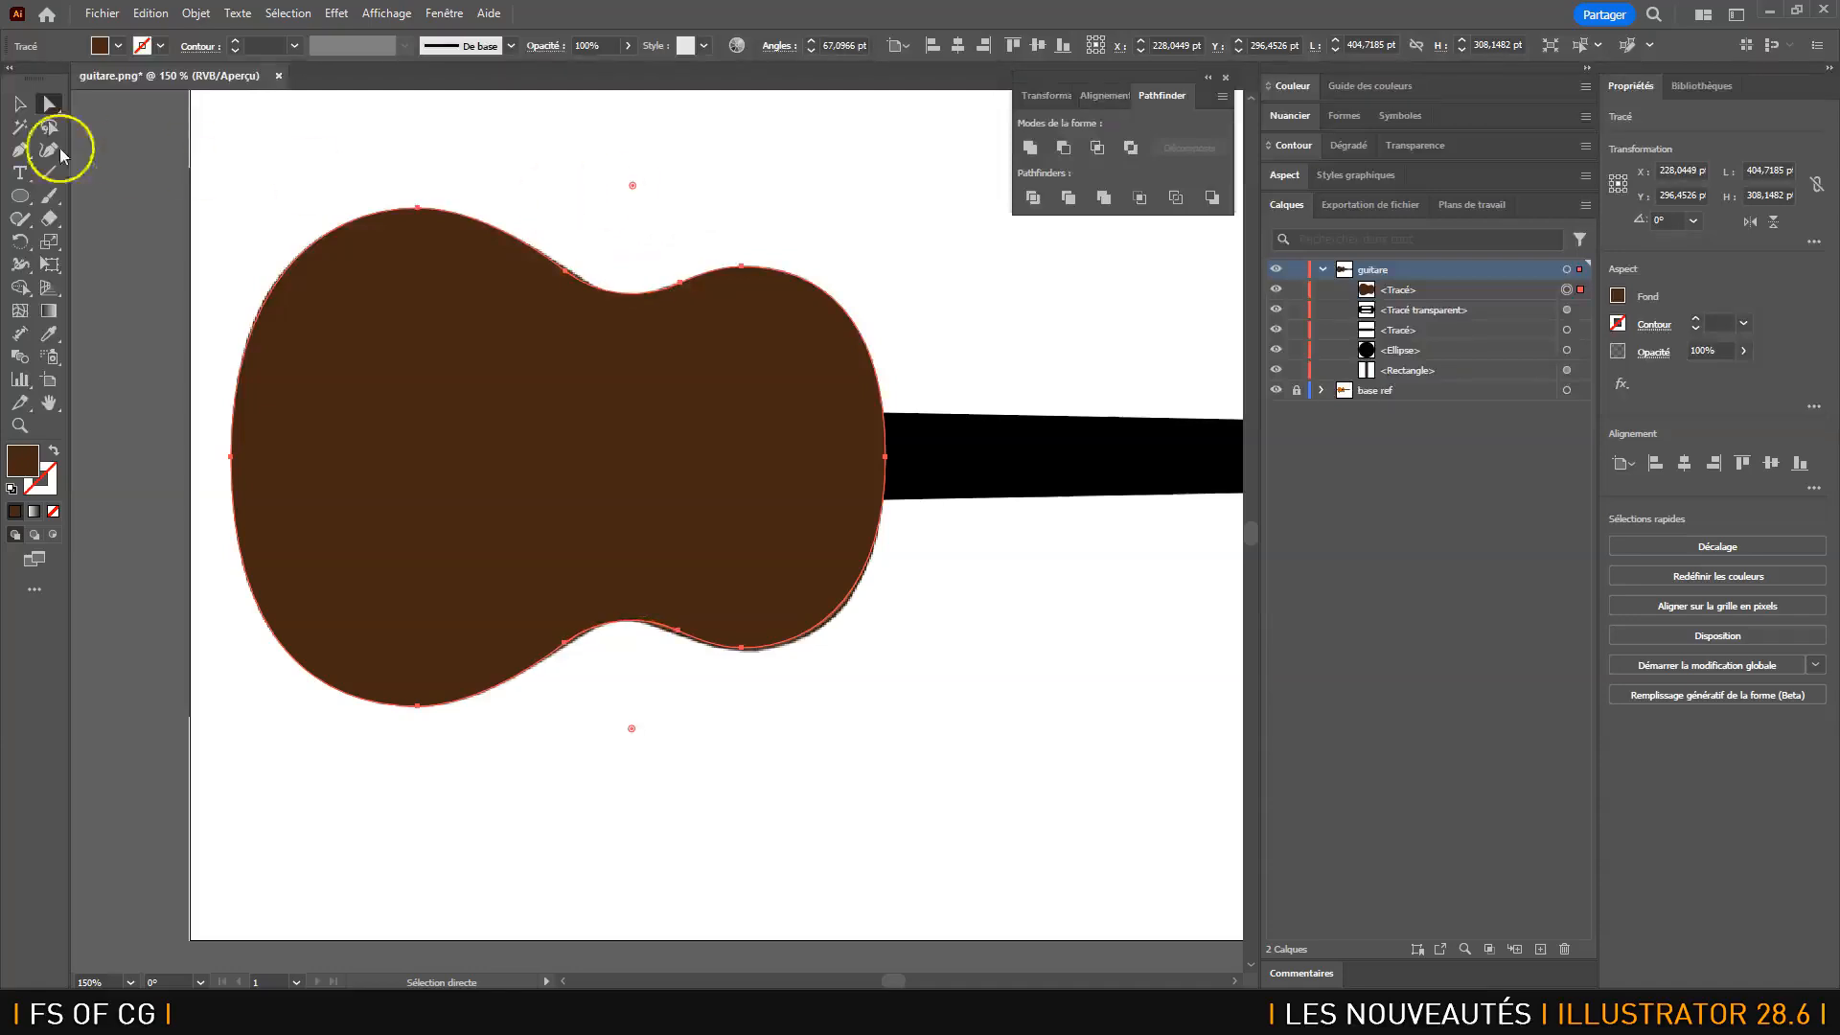
# - Move the body path to the bottom of the guitare layer, beneath the bridge, and fit the artboard in the window
pyautogui.click(23, 104)
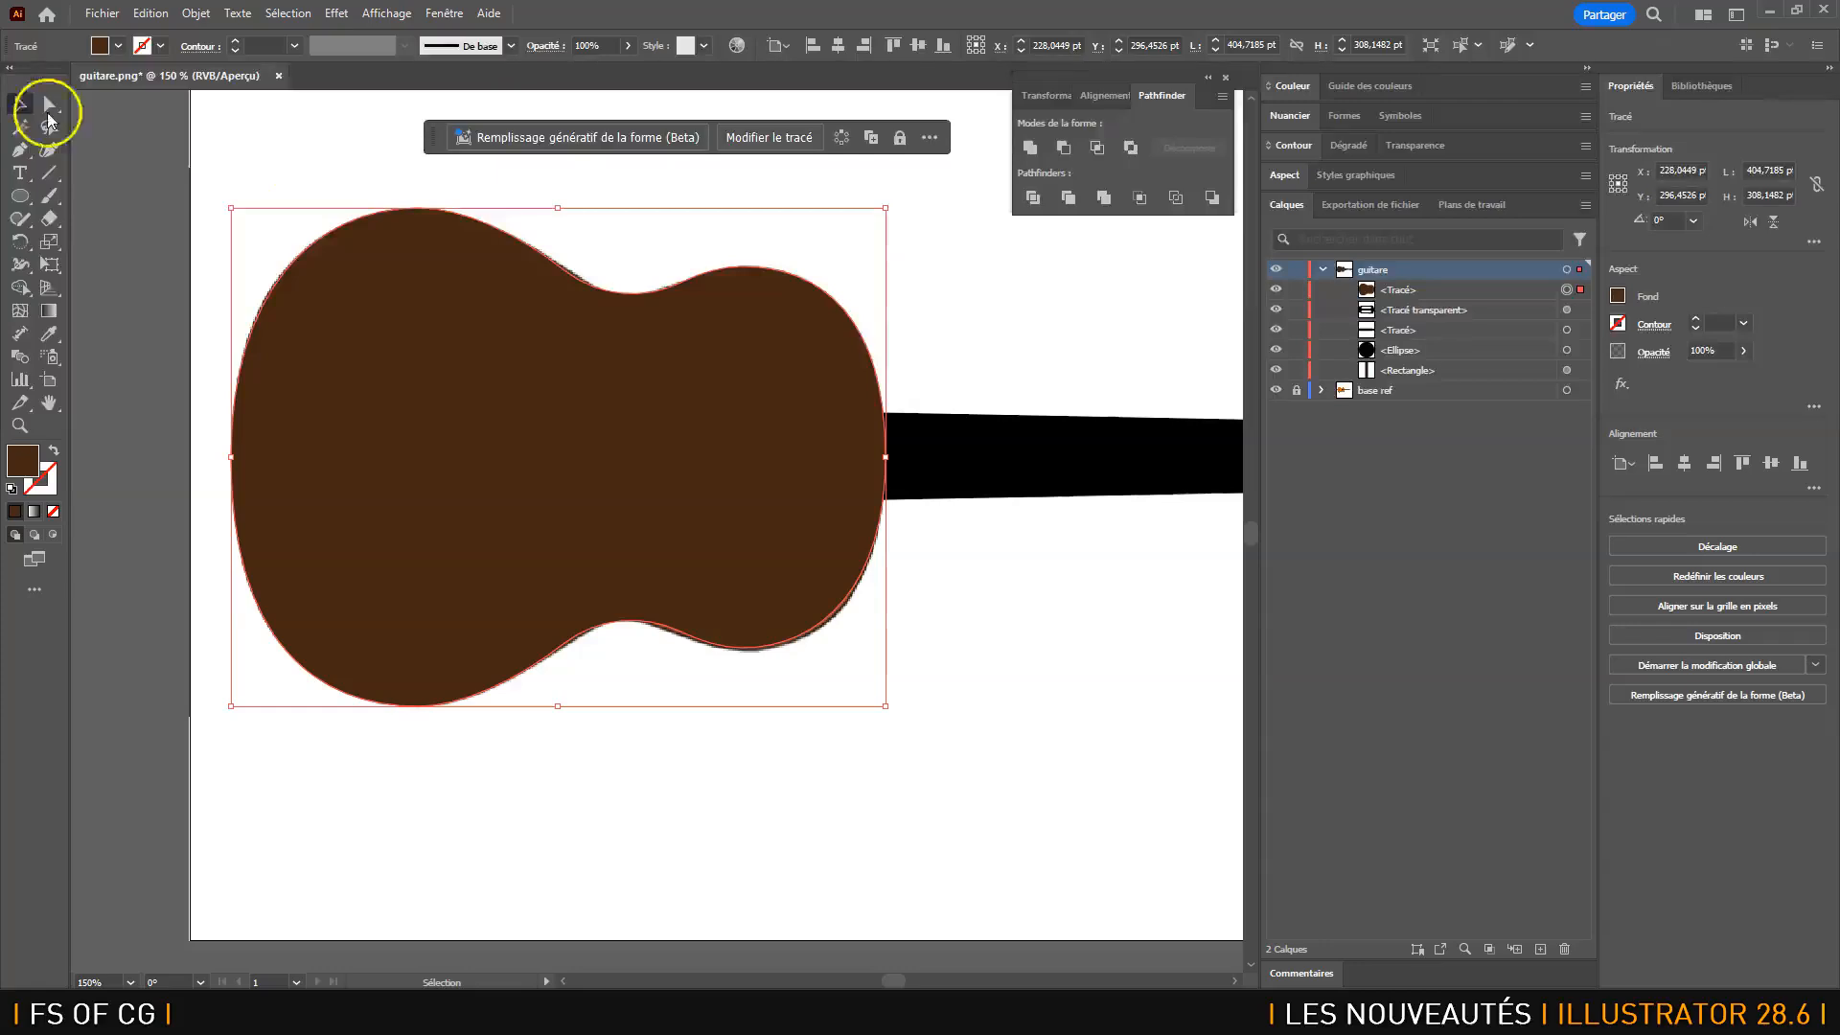
pyautogui.click(1425, 293)
pyautogui.moveTo(1425, 296); pyautogui.dragTo(1443, 379)
pyautogui.press('a')
pyautogui.hotkey('ctrl', '0')
pyautogui.press('v')
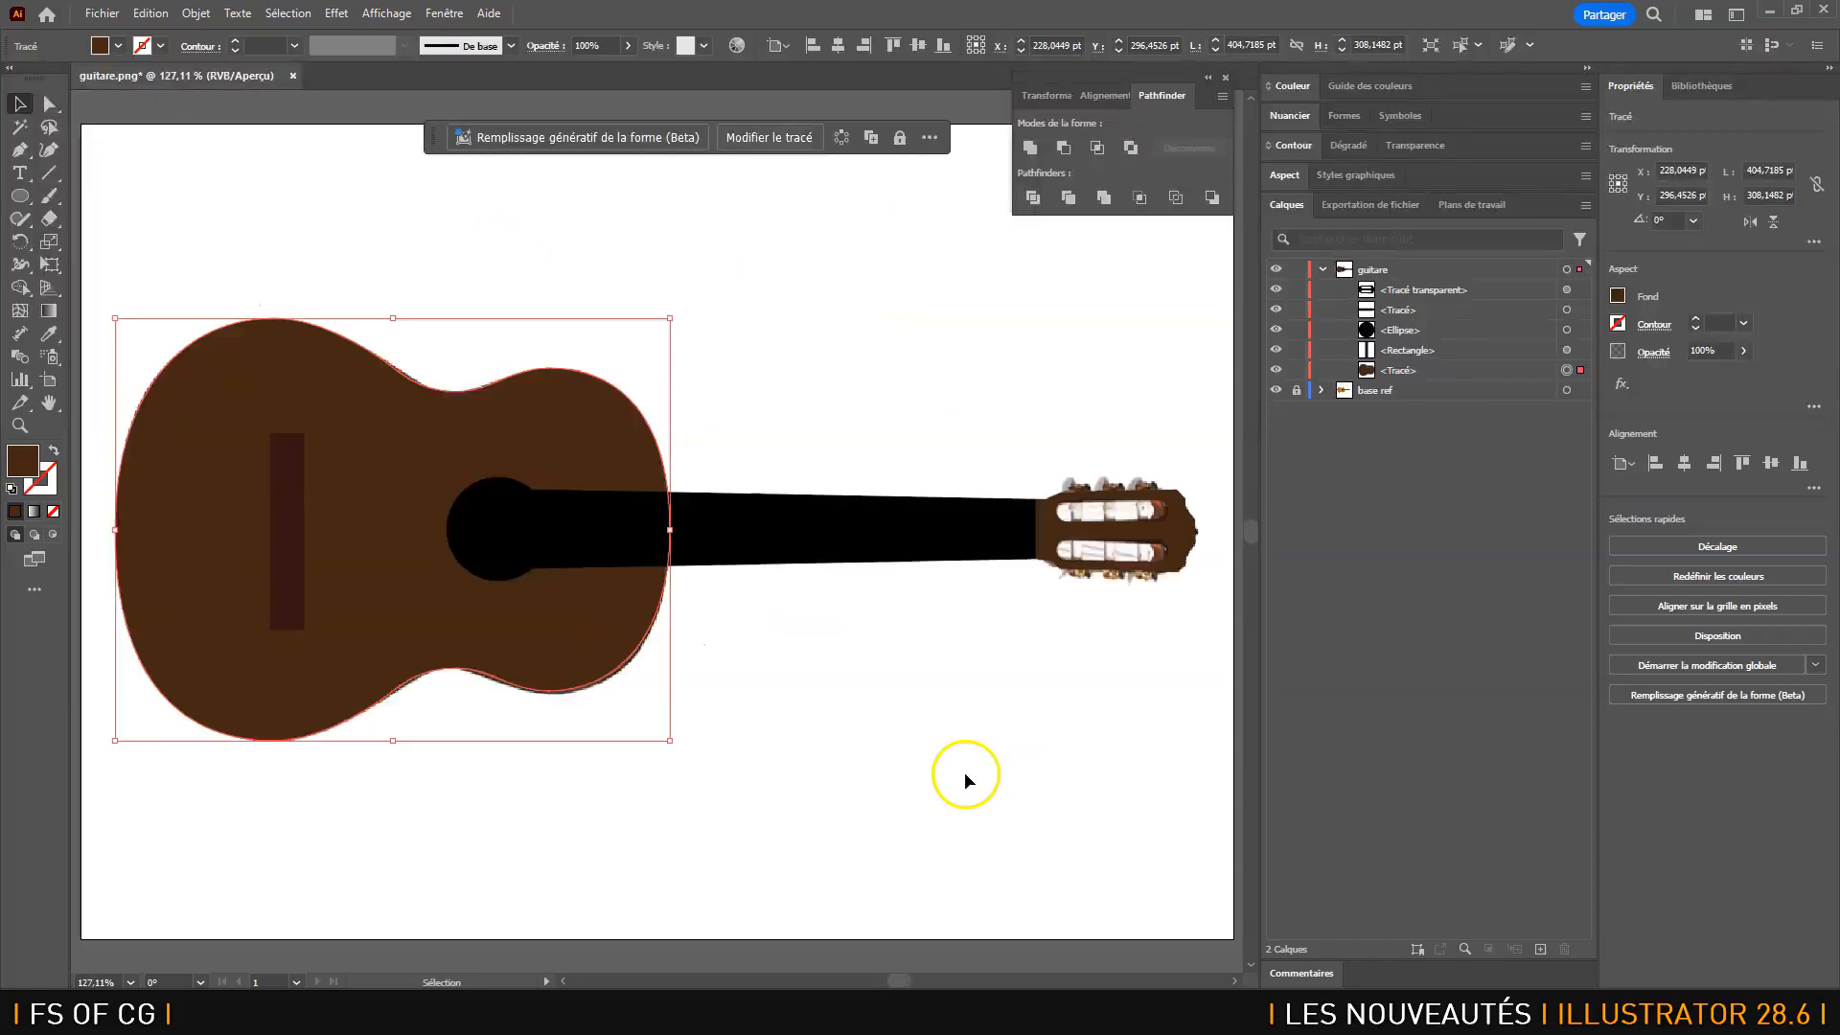
# - Hide the base ref layer with the reference photo and deselect the body path
pyautogui.click(1276, 390)
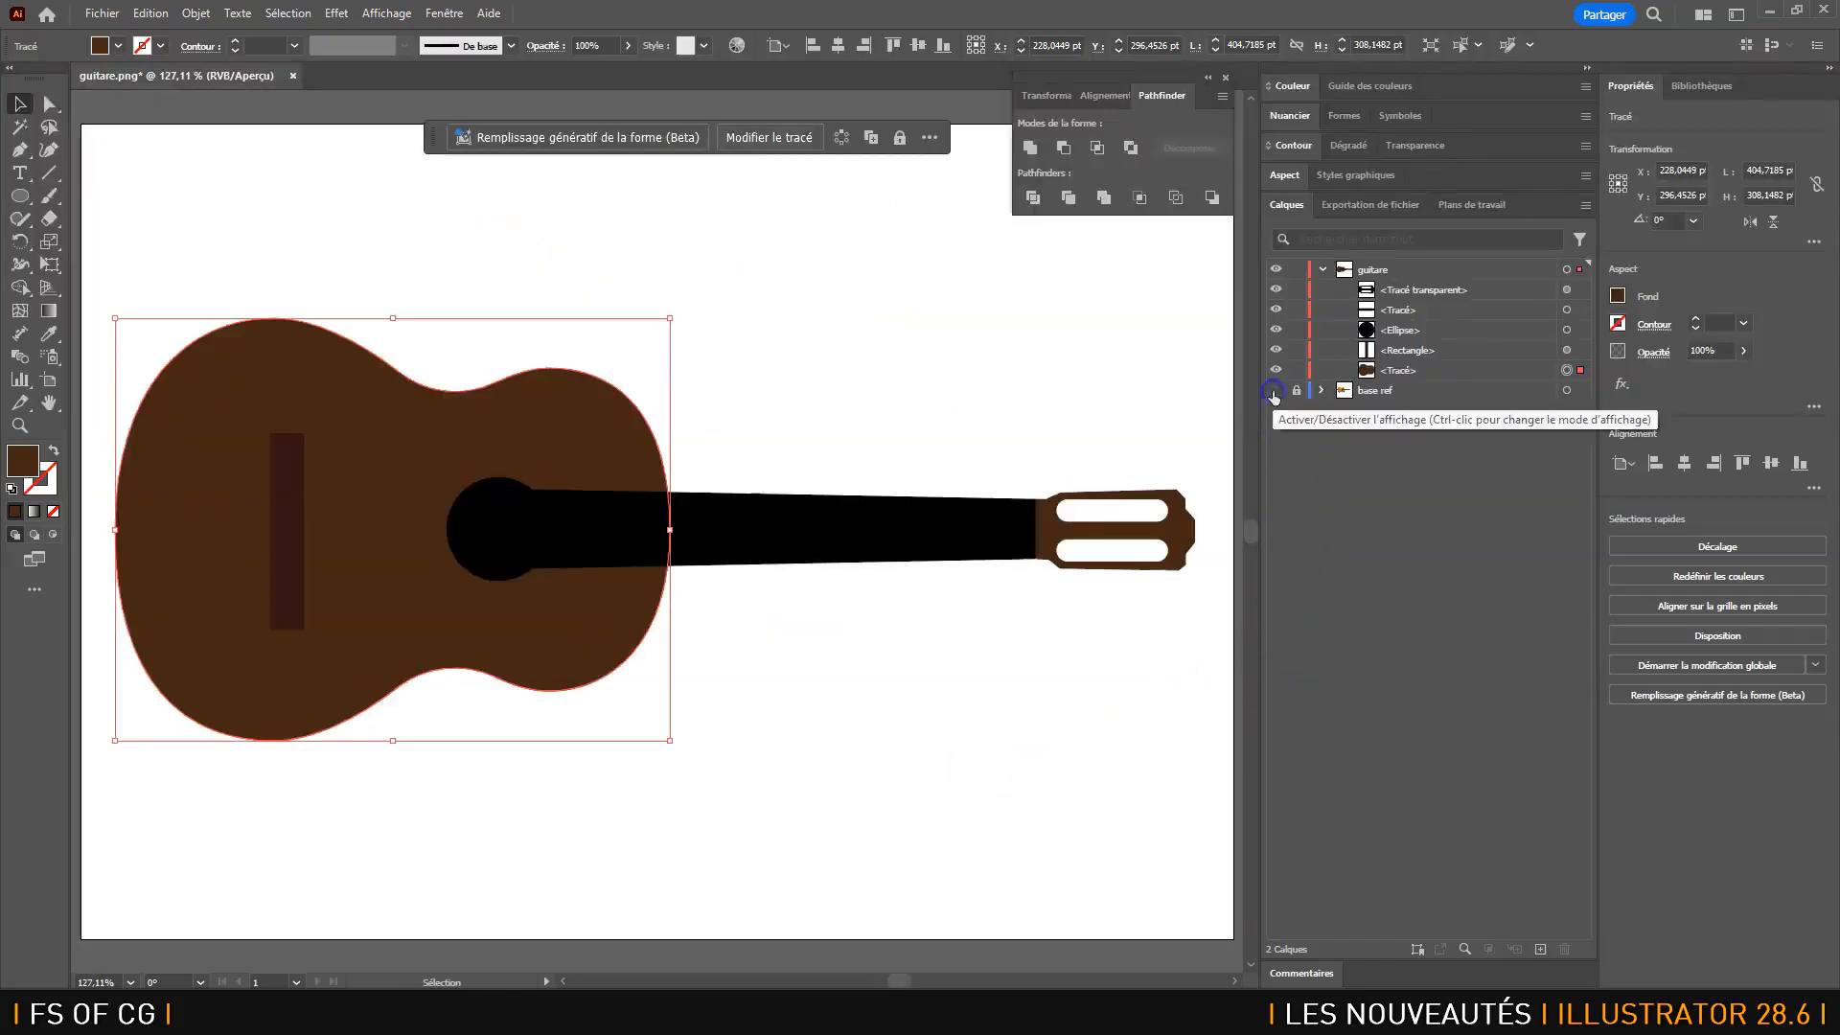
pyautogui.click(837, 390)
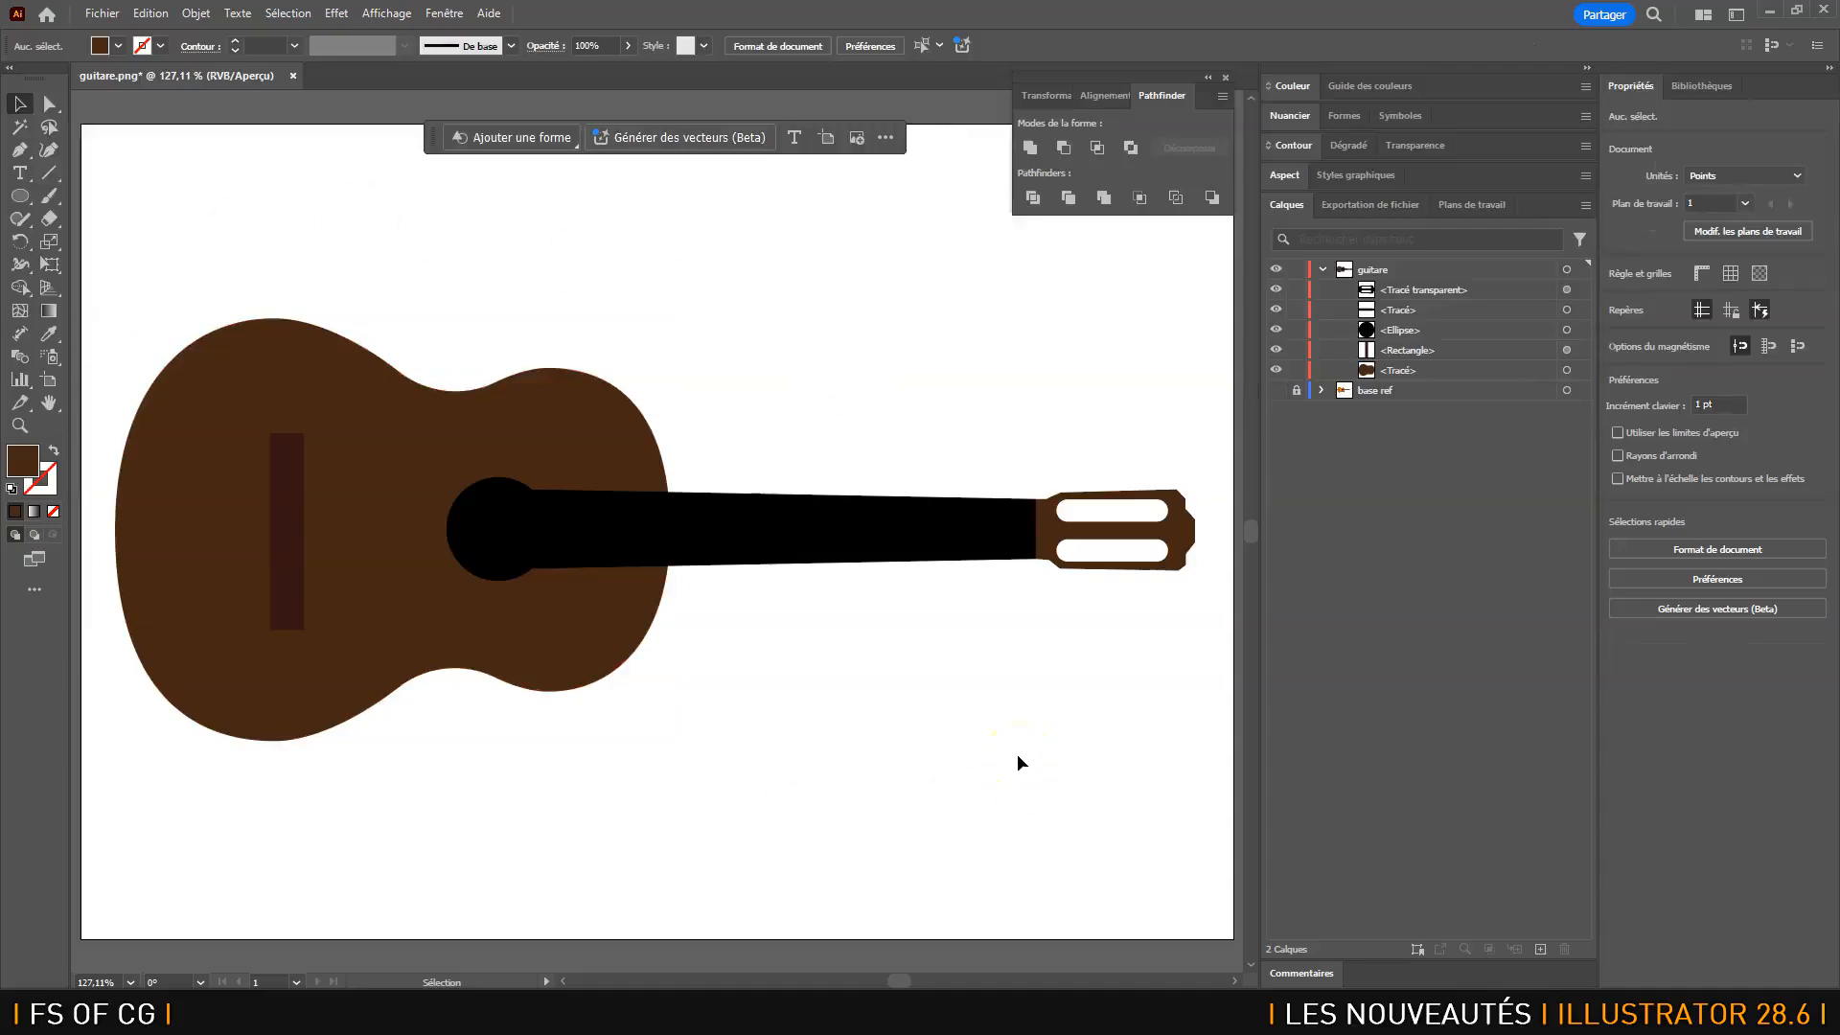
# - Recolour the guitar's neck with the bridge's dark reddish-brown fill using the Eyedropper, and deselect it
pyautogui.click(864, 535)
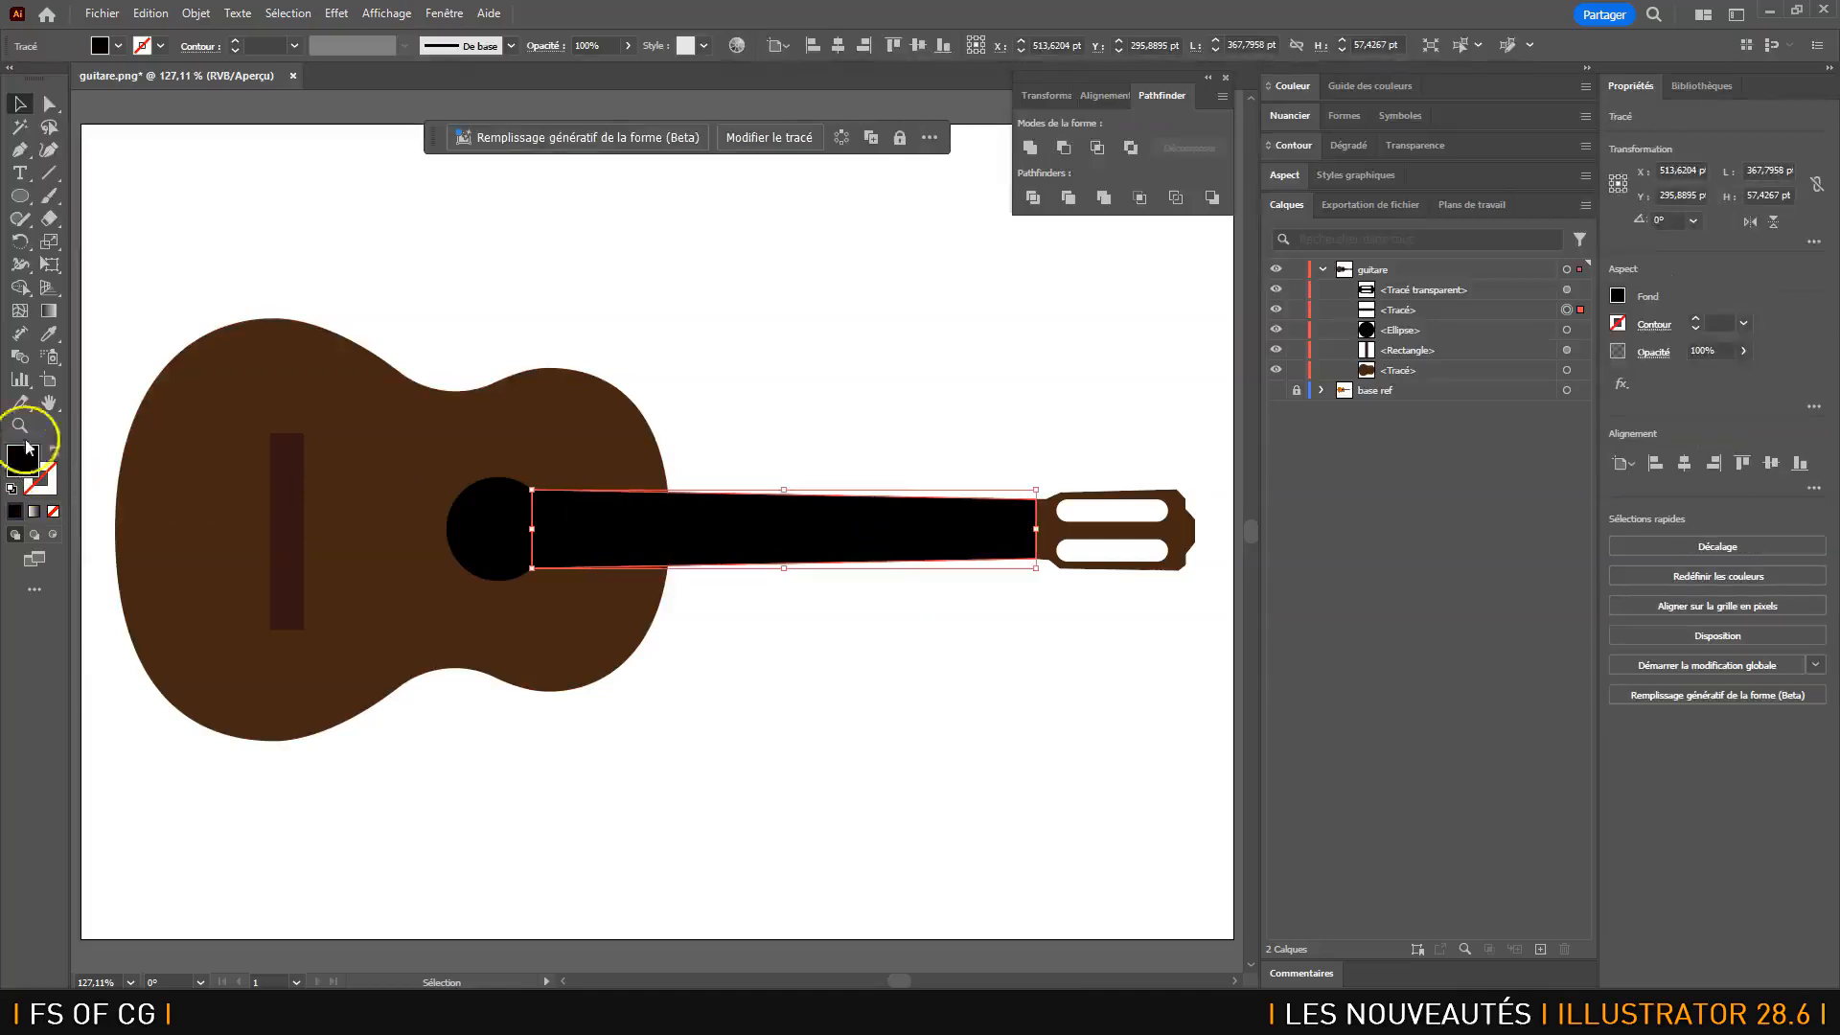
pyautogui.click(48, 334)
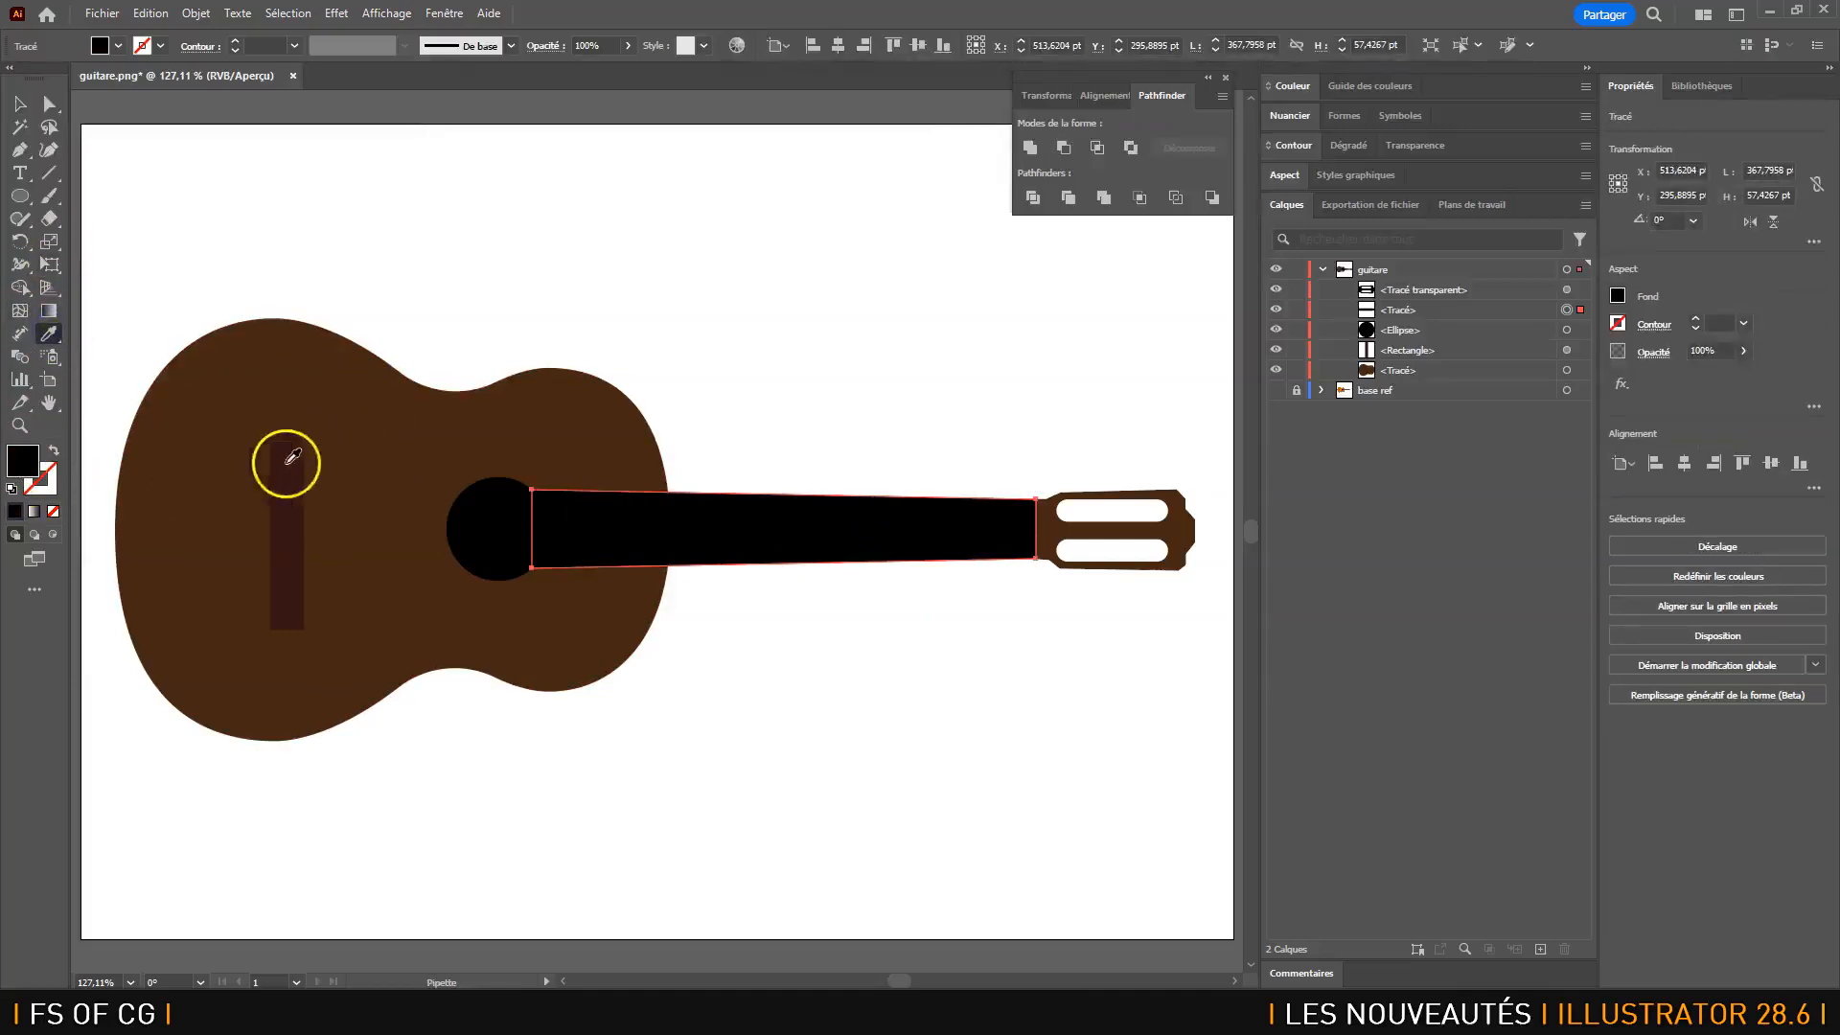
pyautogui.click(293, 457)
pyautogui.click(21, 104)
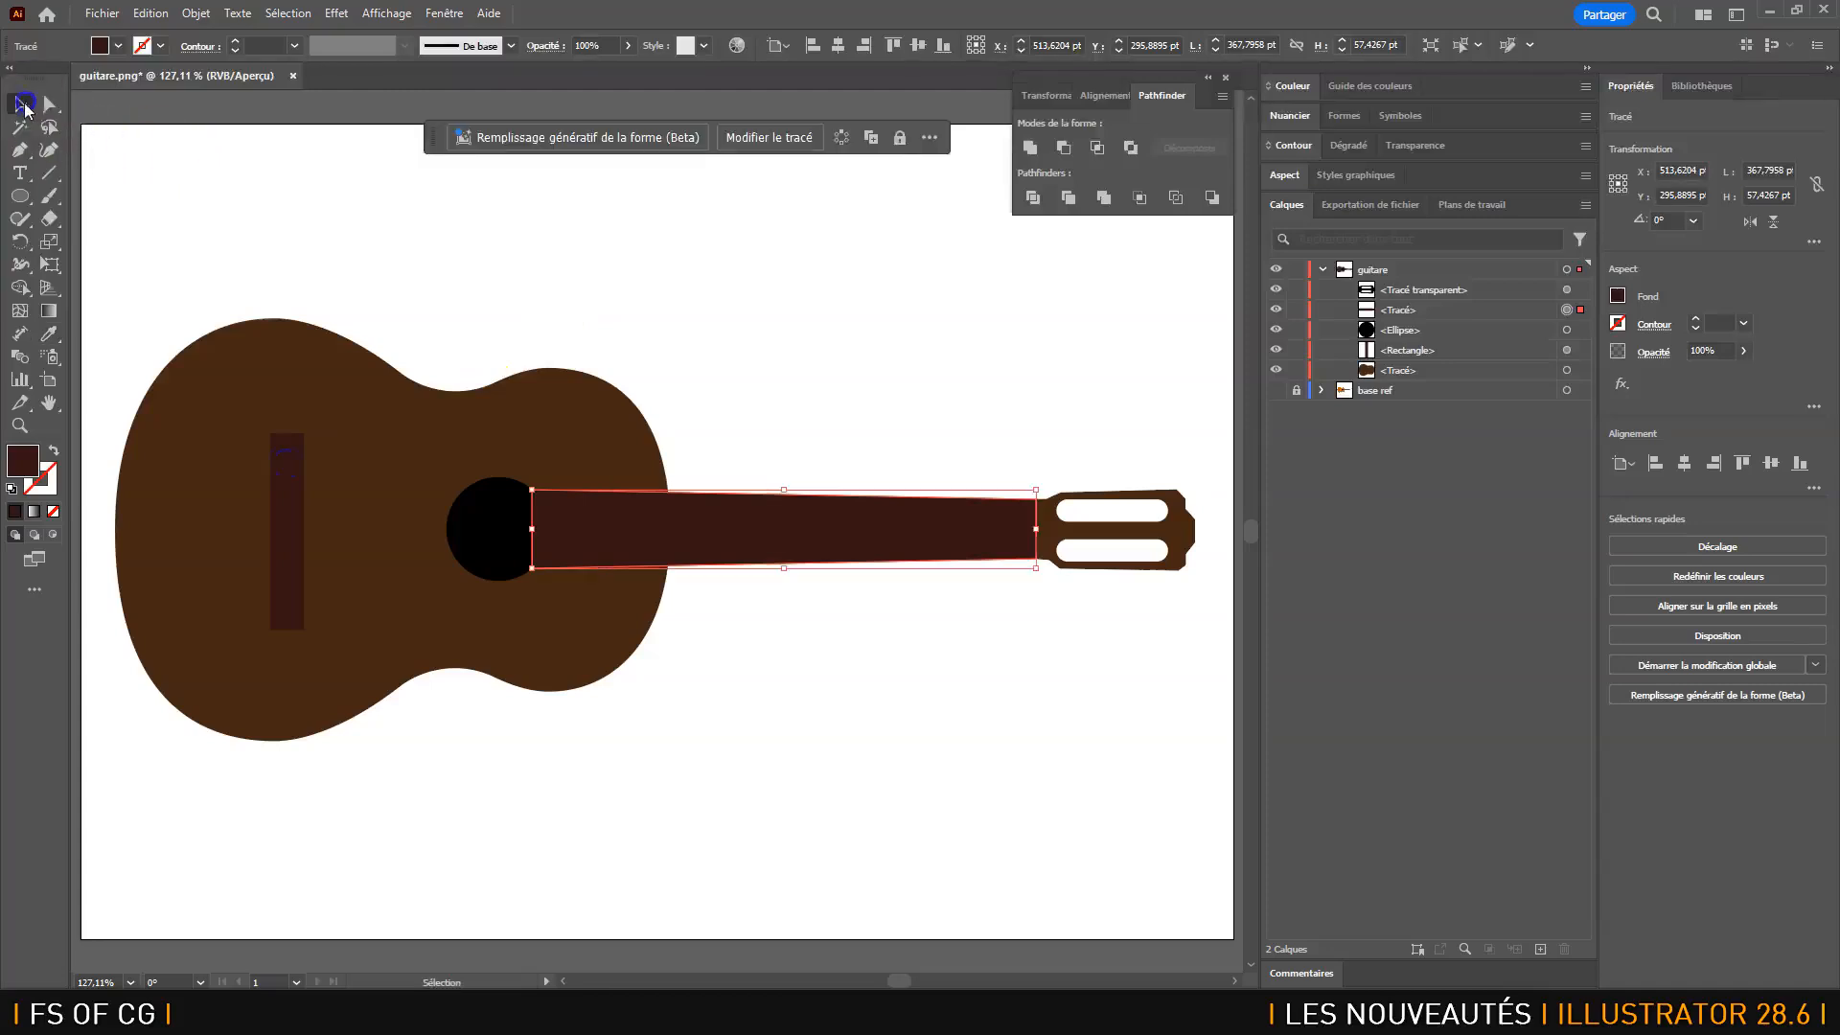
pyautogui.click(828, 311)
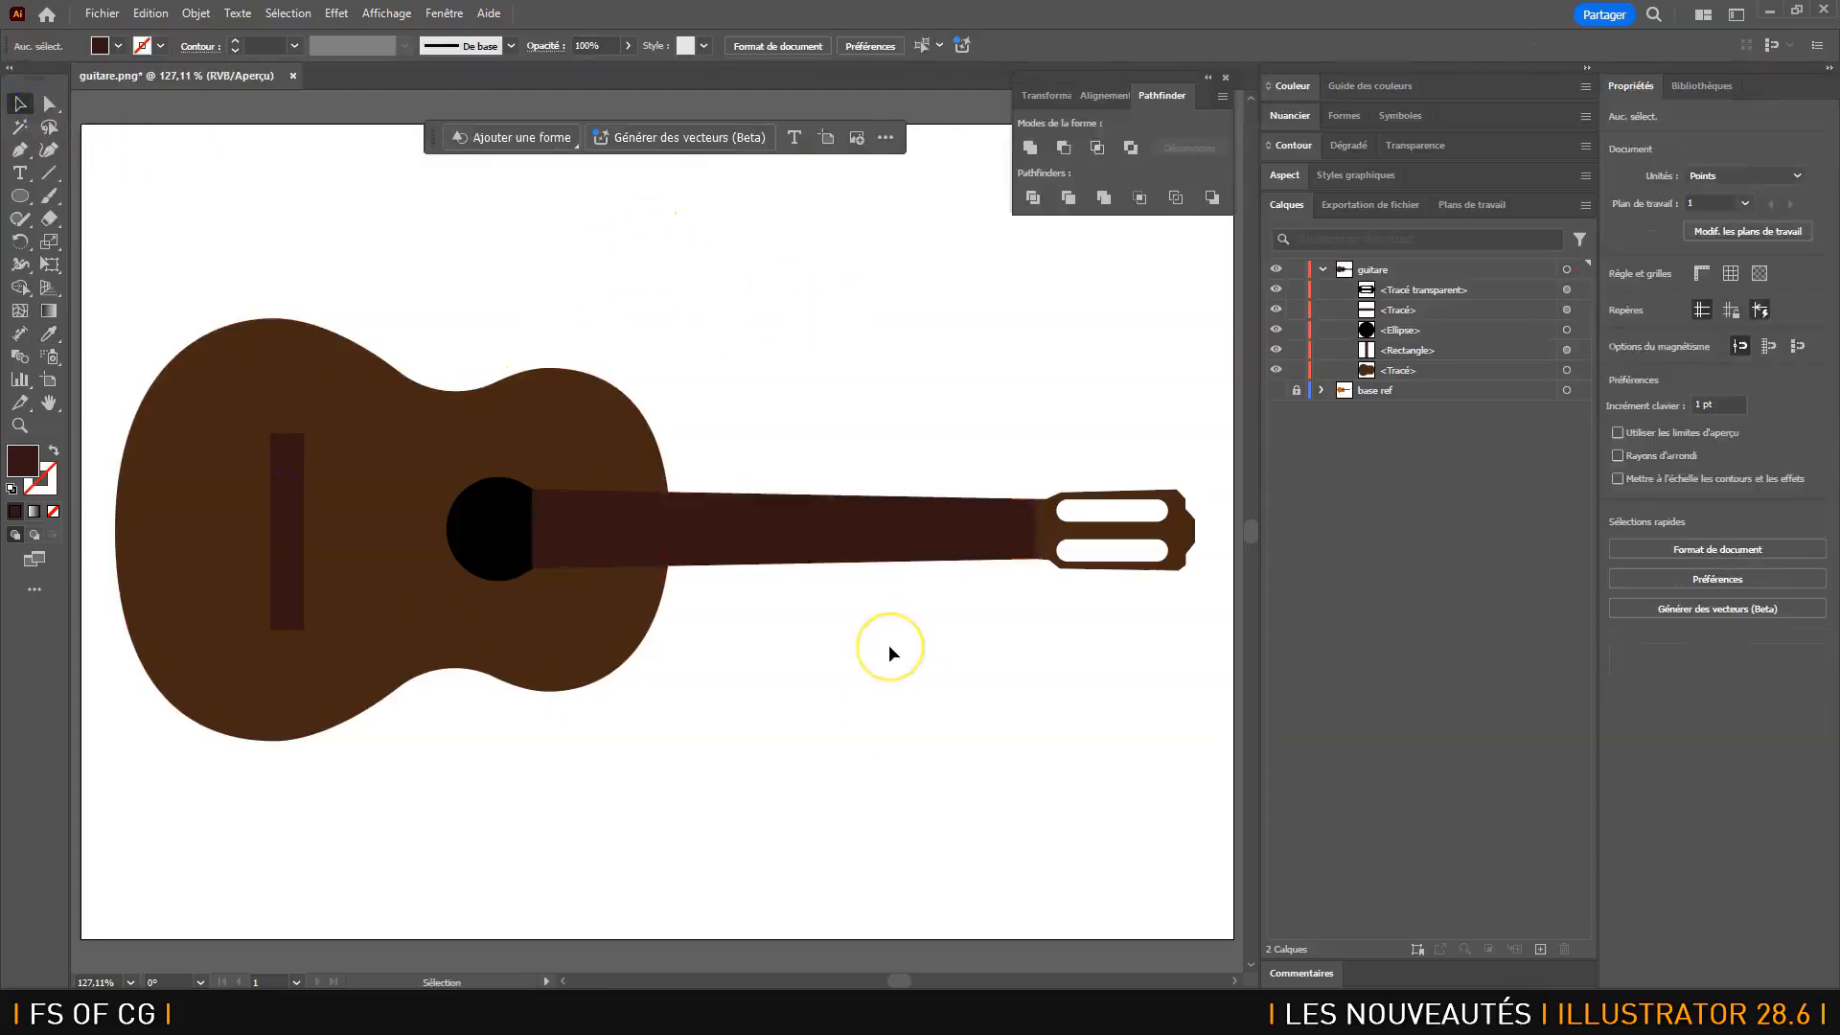